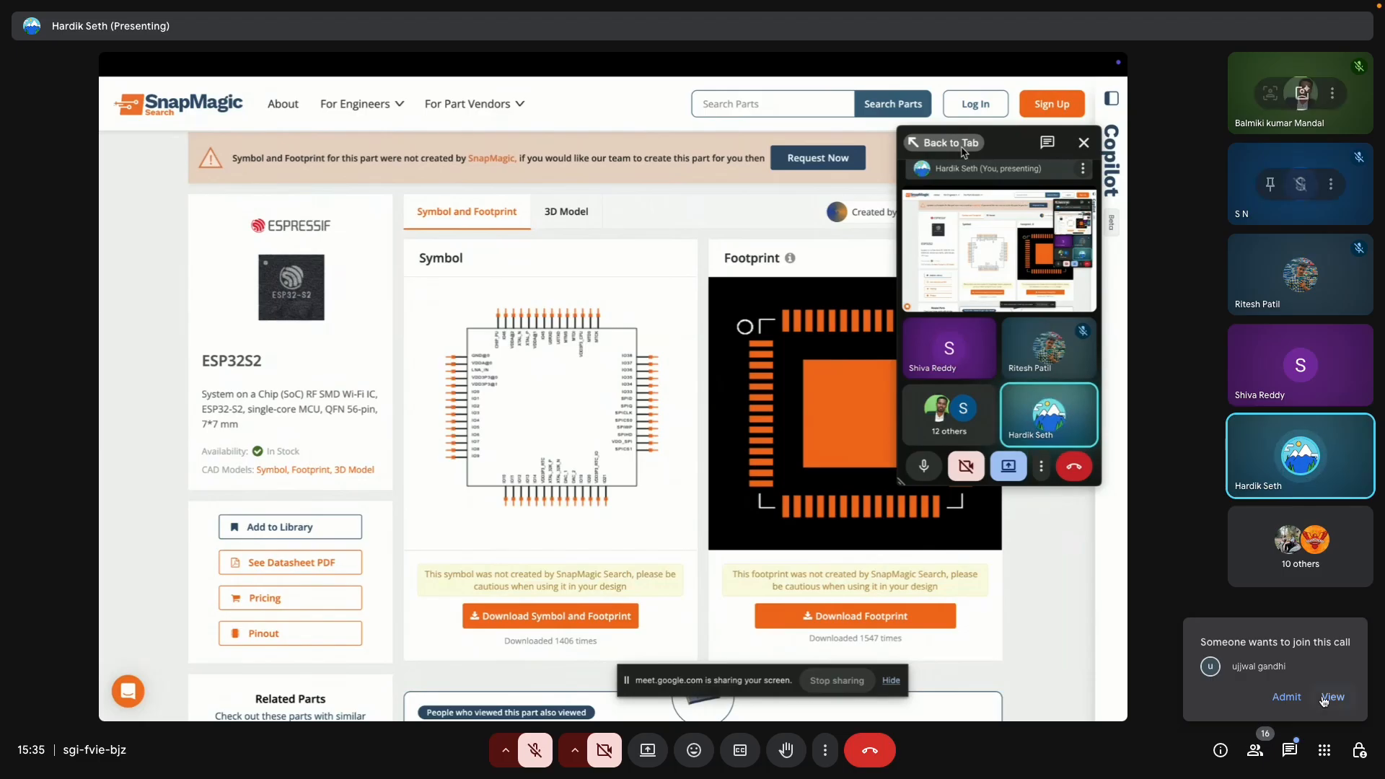
Step: Admit the waiting participant to the call and mute the microphone
click(1287, 697)
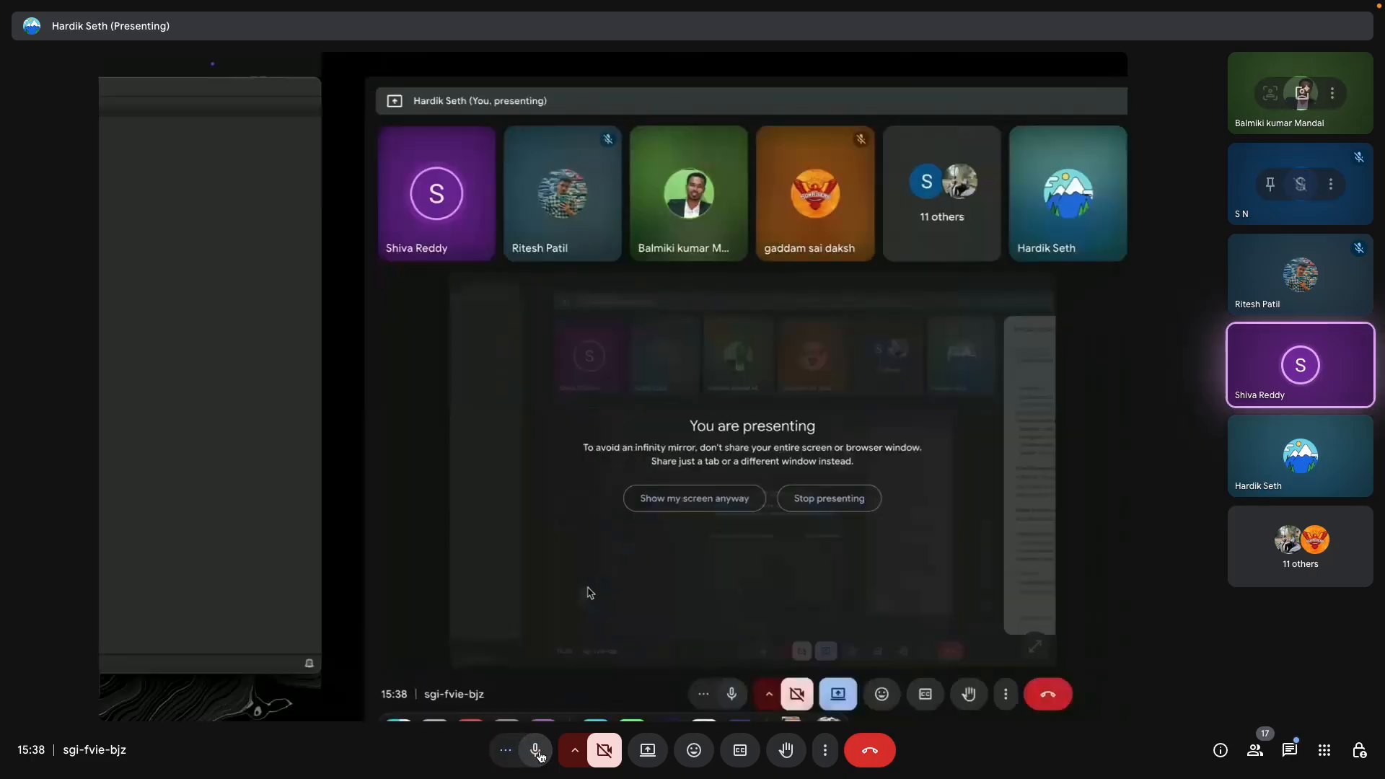
click(536, 751)
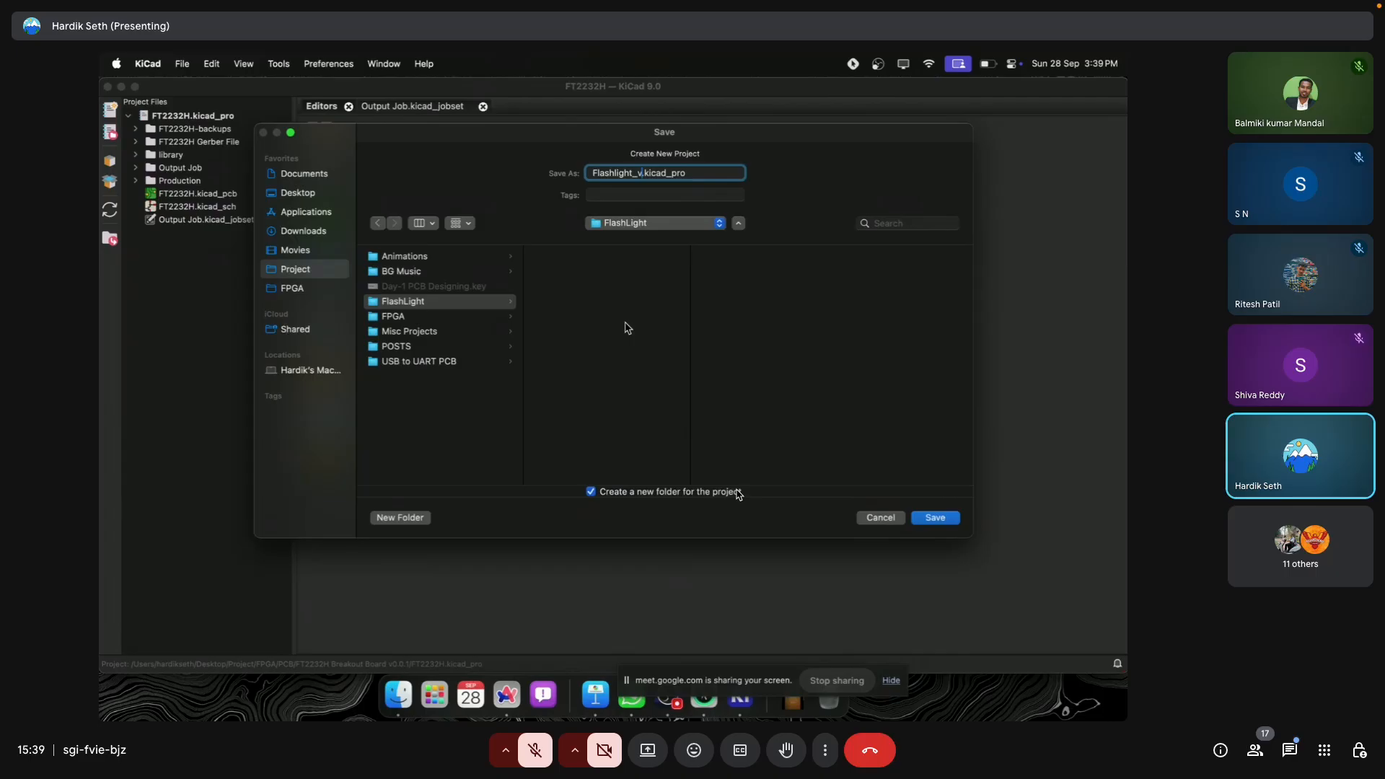
Step: Save the new project as Flashlight_v0.0.1 in the FlashLight folder, with its own new project folder
text(0.0.1)
click(936, 517)
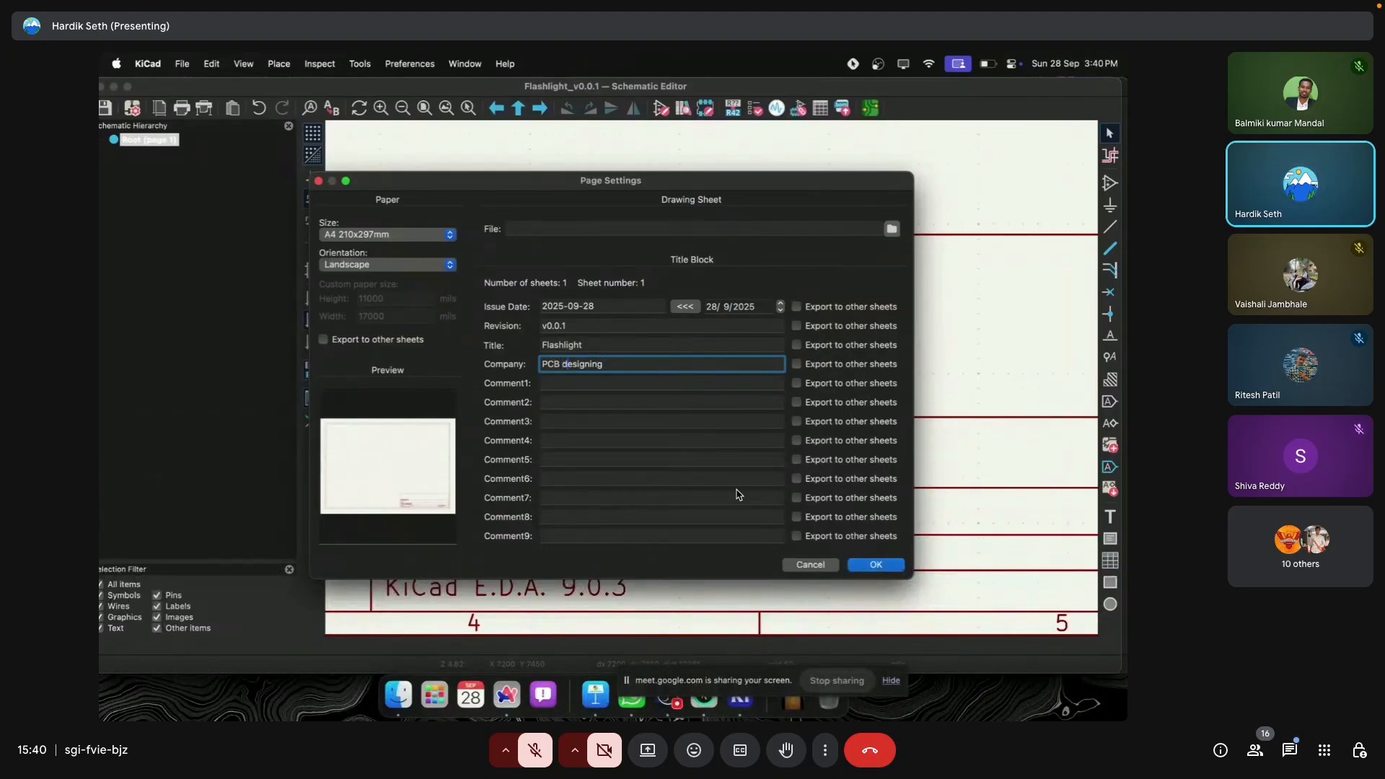
Step: Set the company in the schematic's page settings to "PCB Designing Class-1" and apply the settings
text(D)
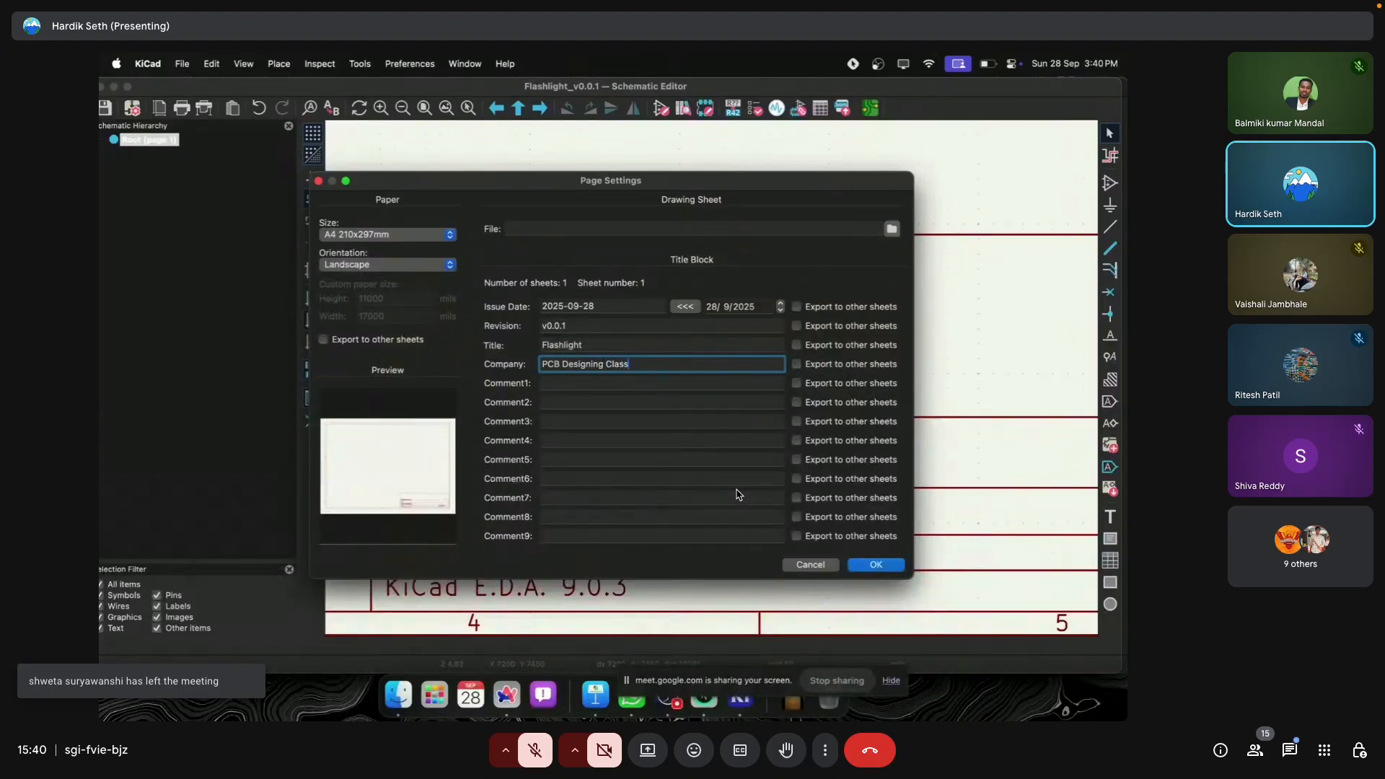
click(871, 566)
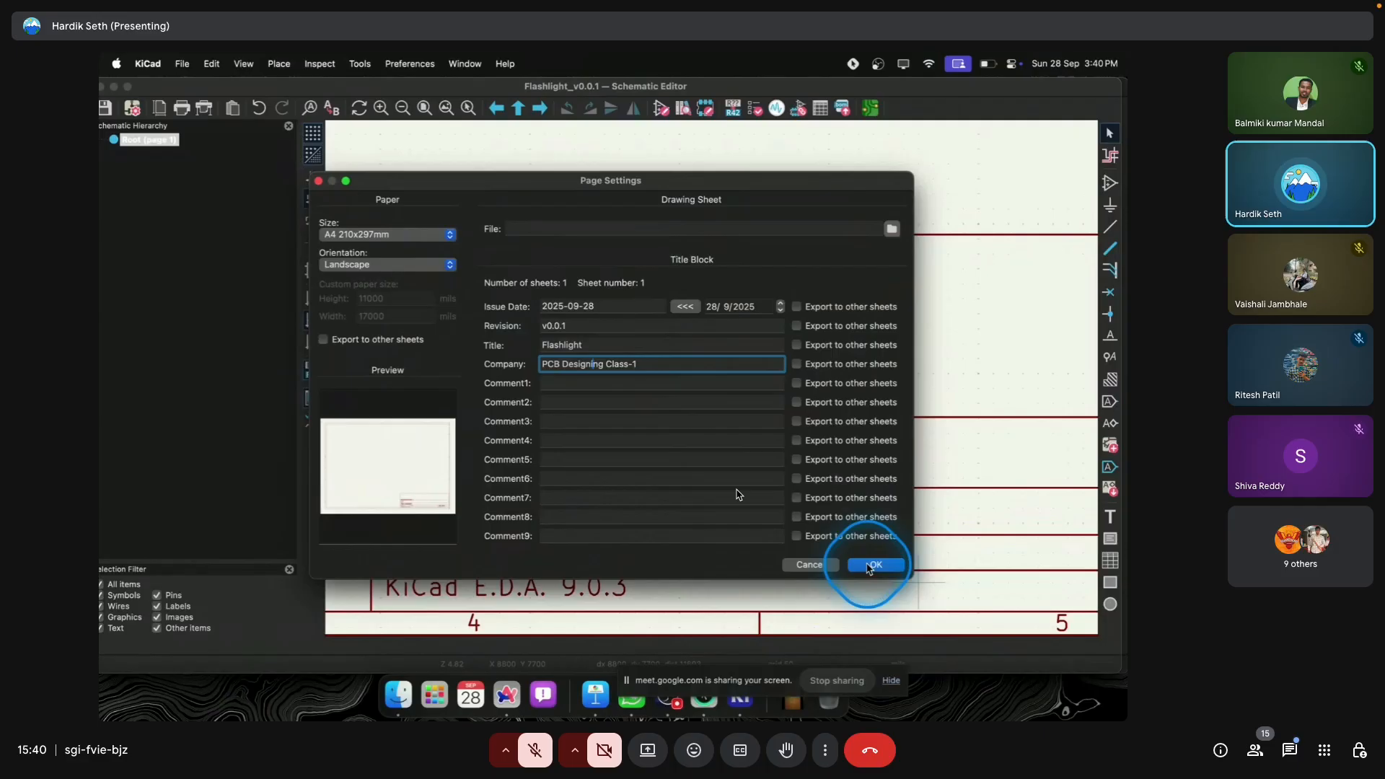
Step: Examine the title block entries and the overall drawing sheet
scroll(631, 495, down, 5)
scroll(712, 379, up, 1)
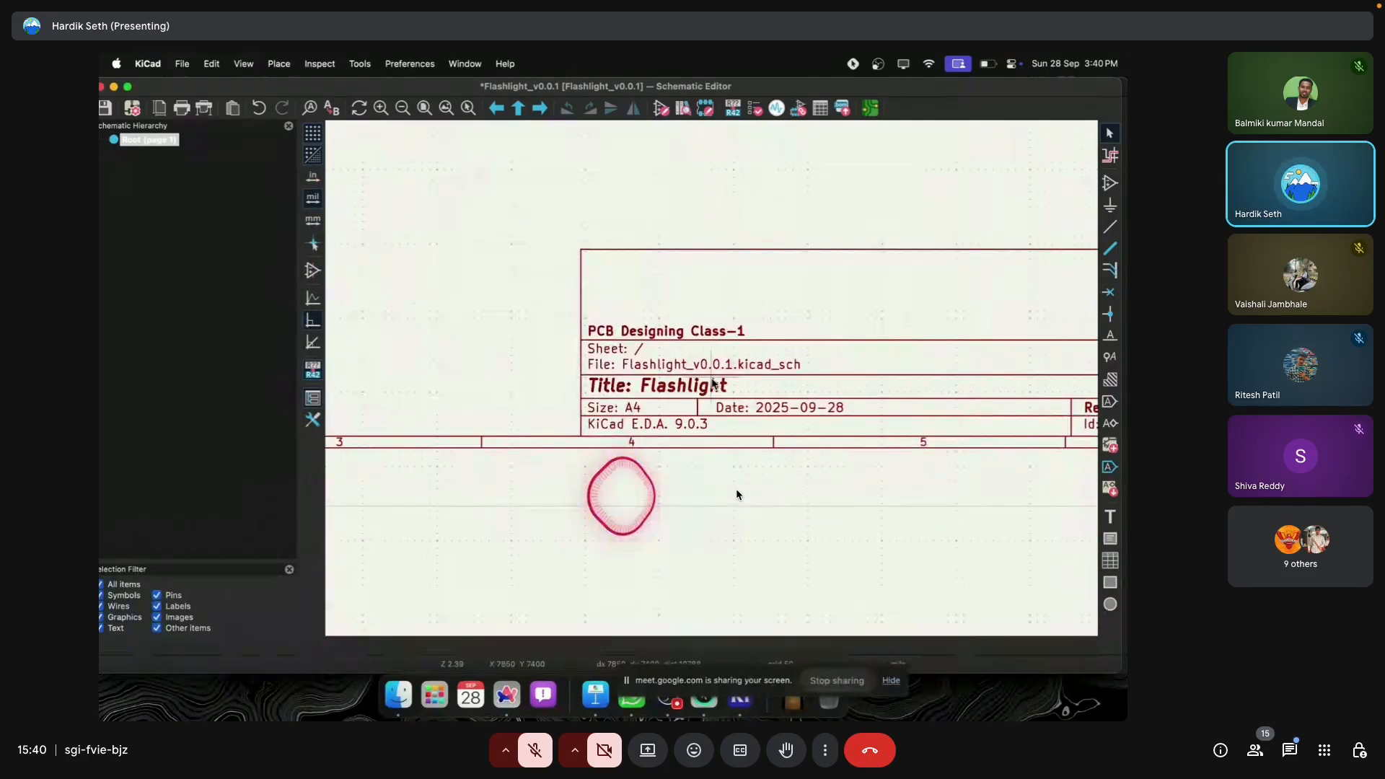
middle_drag(713, 380, 611, 426)
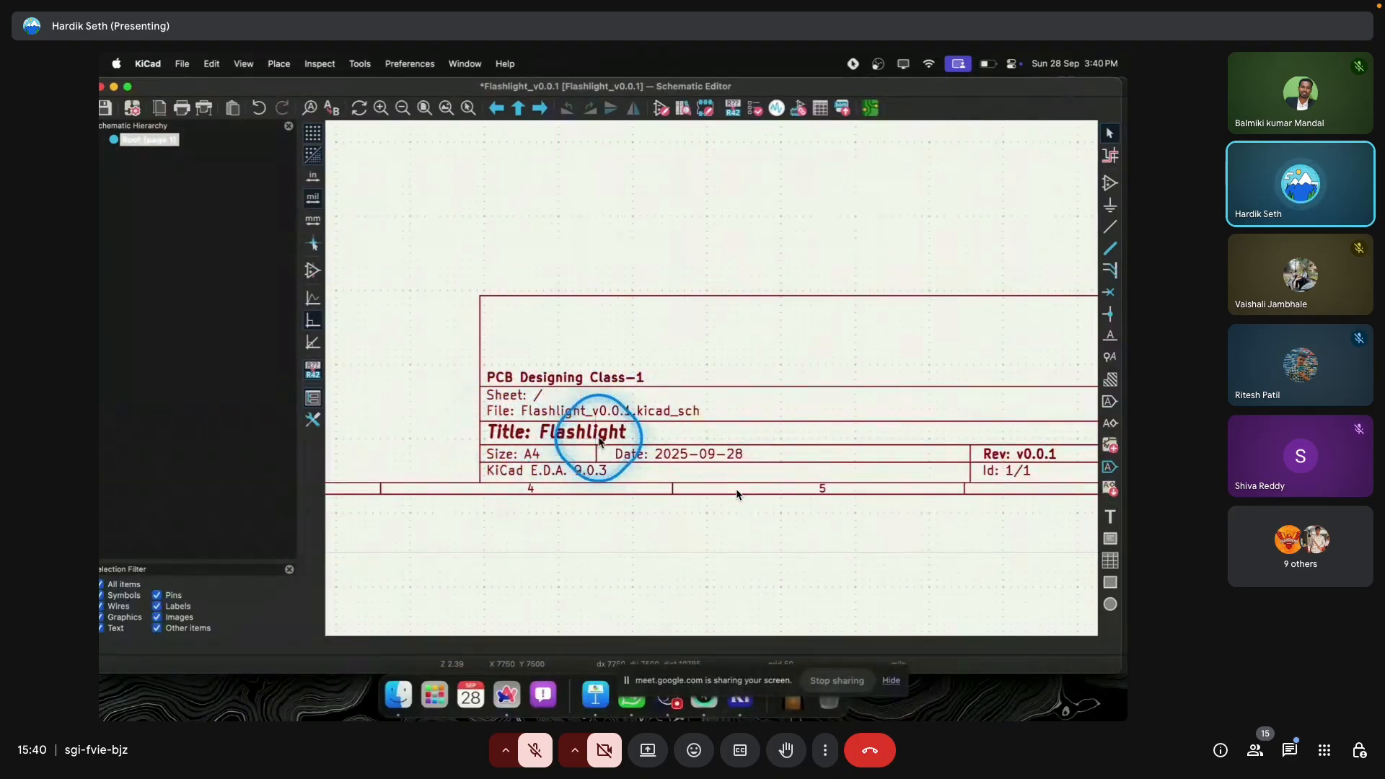
scroll(635, 438, down, 7)
scroll(714, 380, up, 3)
middle_drag(714, 381, 729, 466)
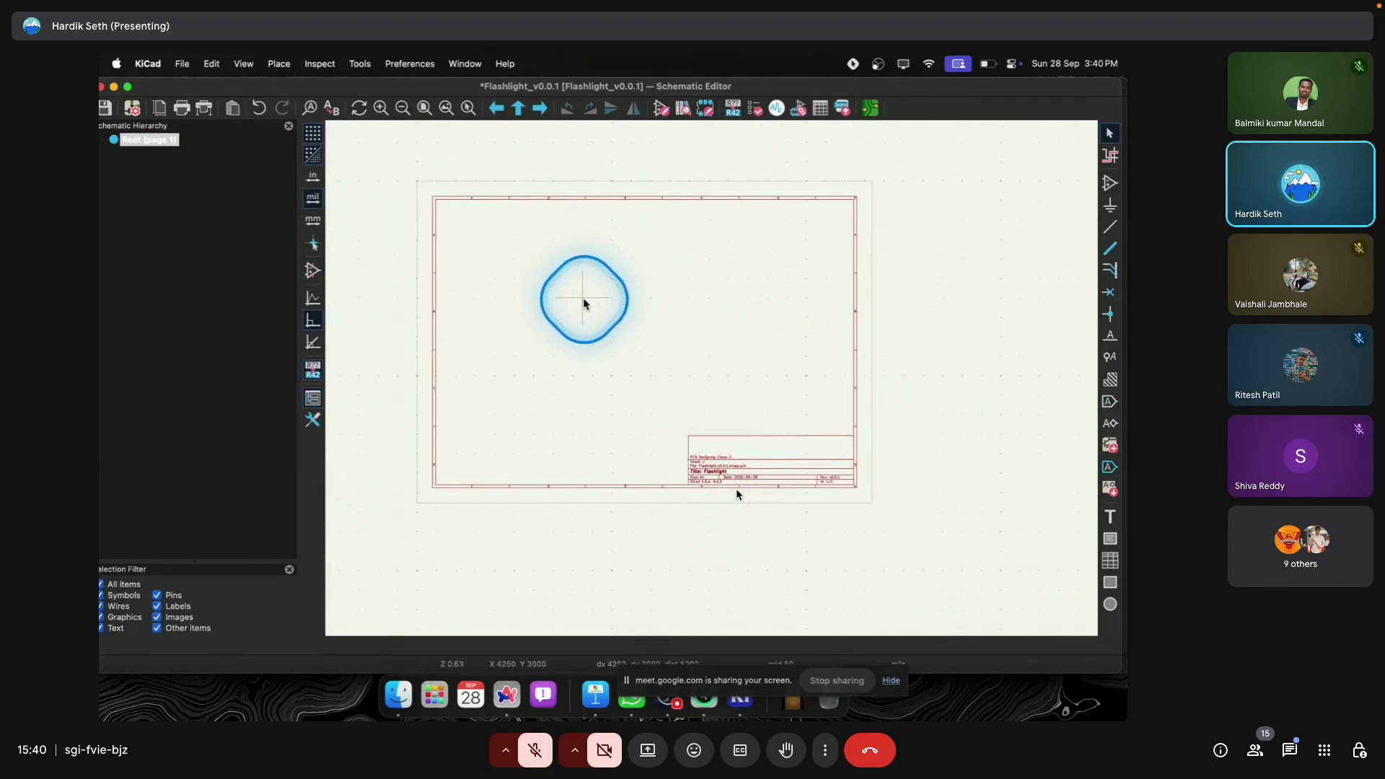
scroll(585, 299, up, 4)
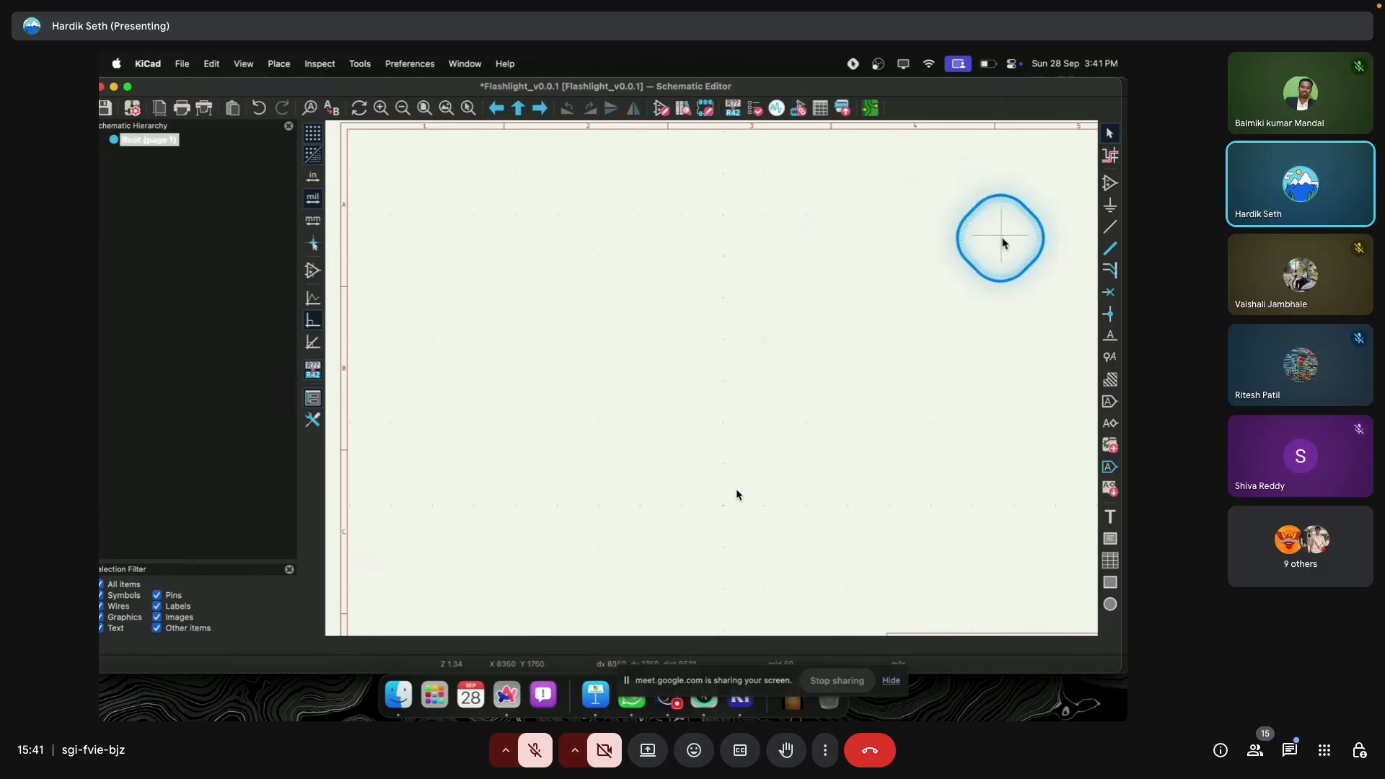
Step: Start placing a symbol, dismiss the library load errors and filter the symbol list for "batt"
click(1110, 184)
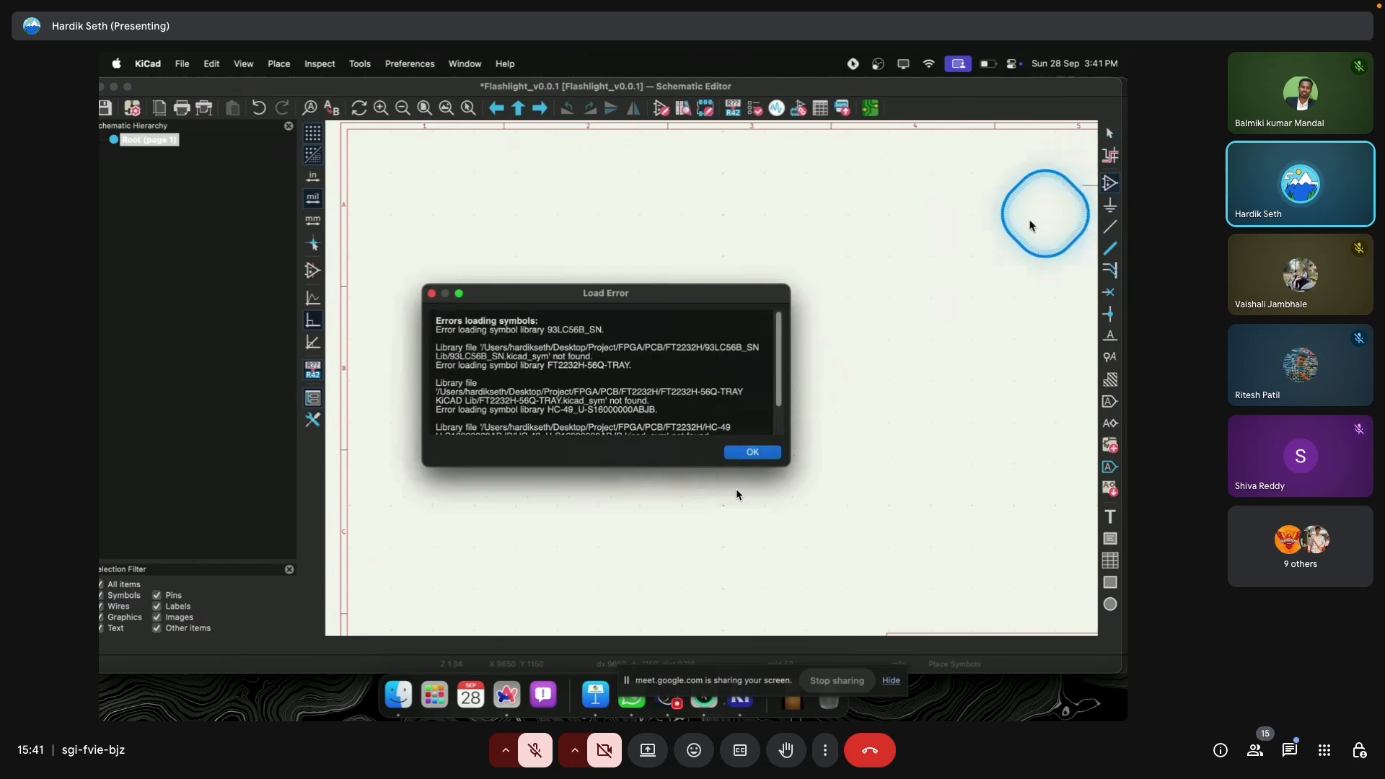
click(752, 451)
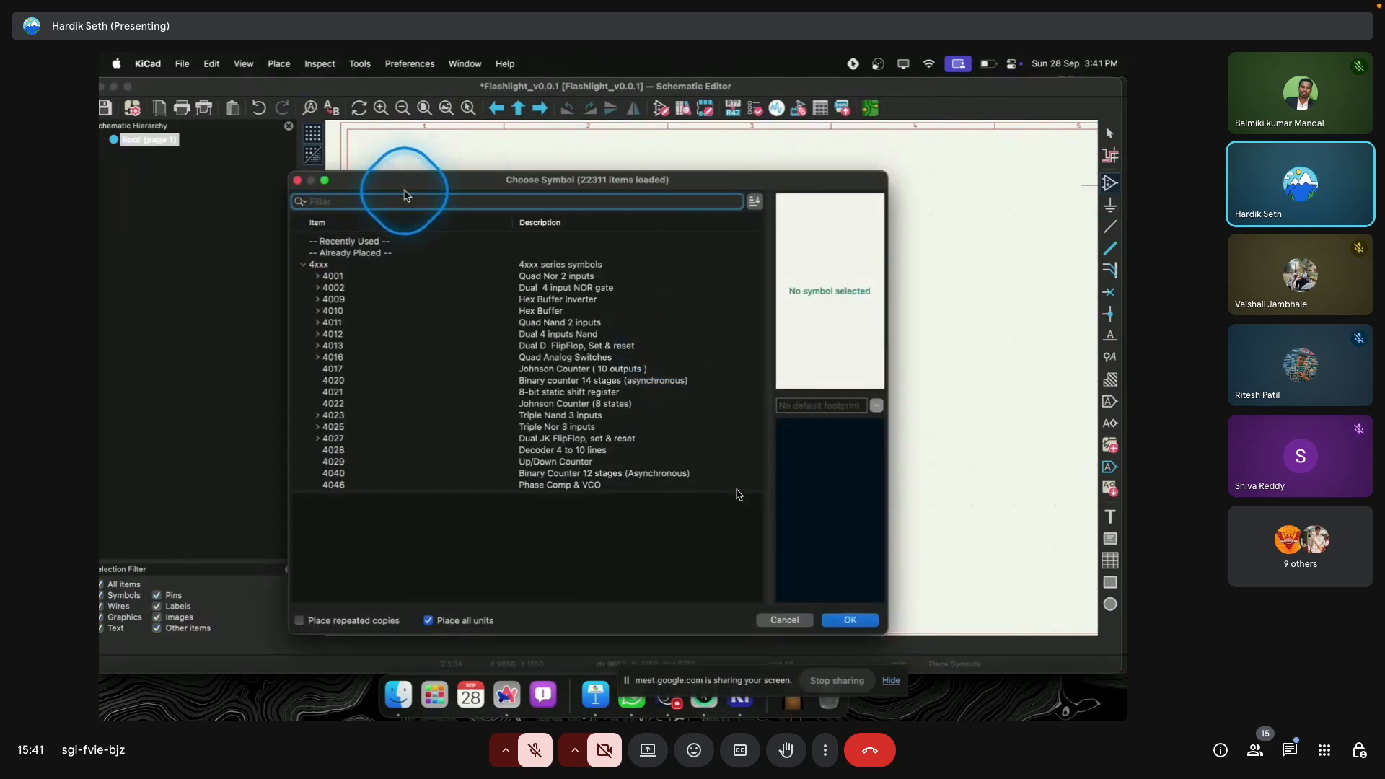
drag(415, 182, 413, 137)
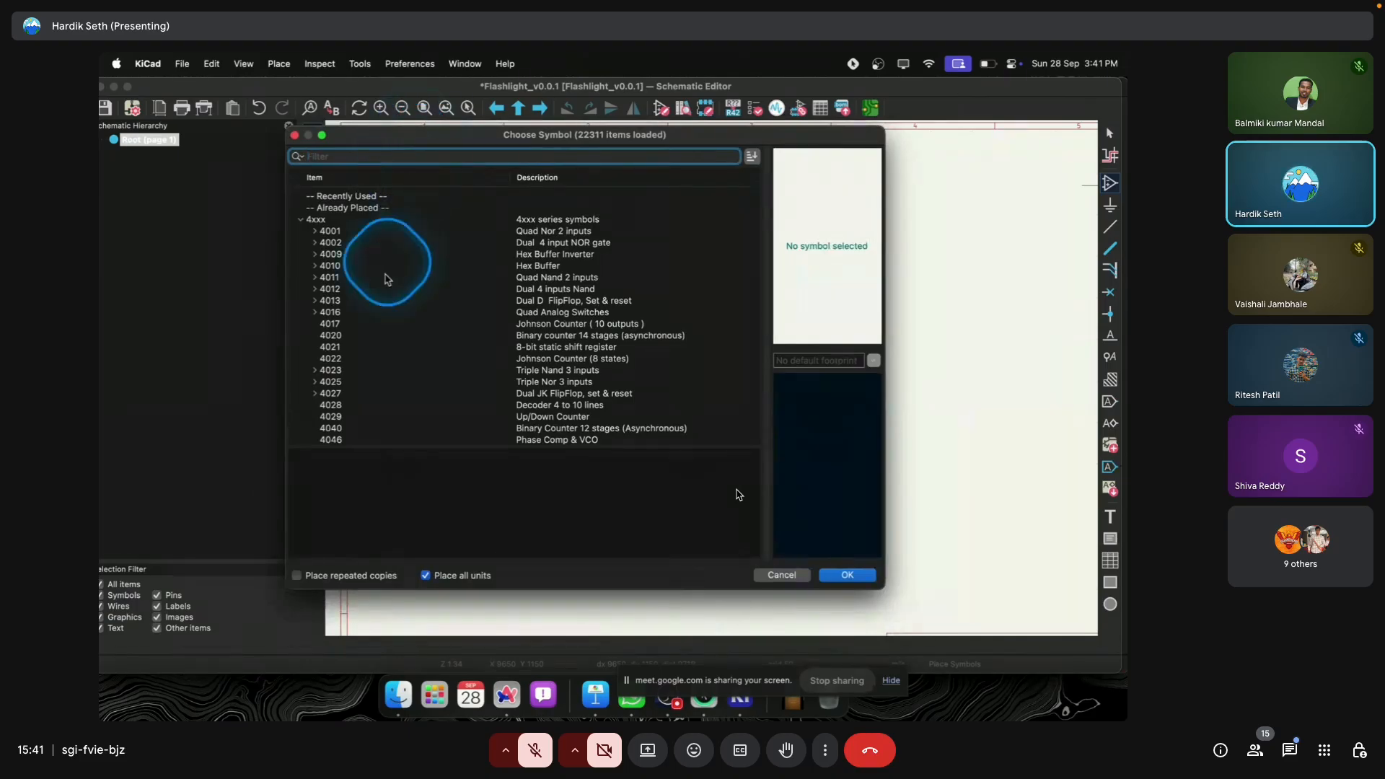
scroll(389, 402, down, 10)
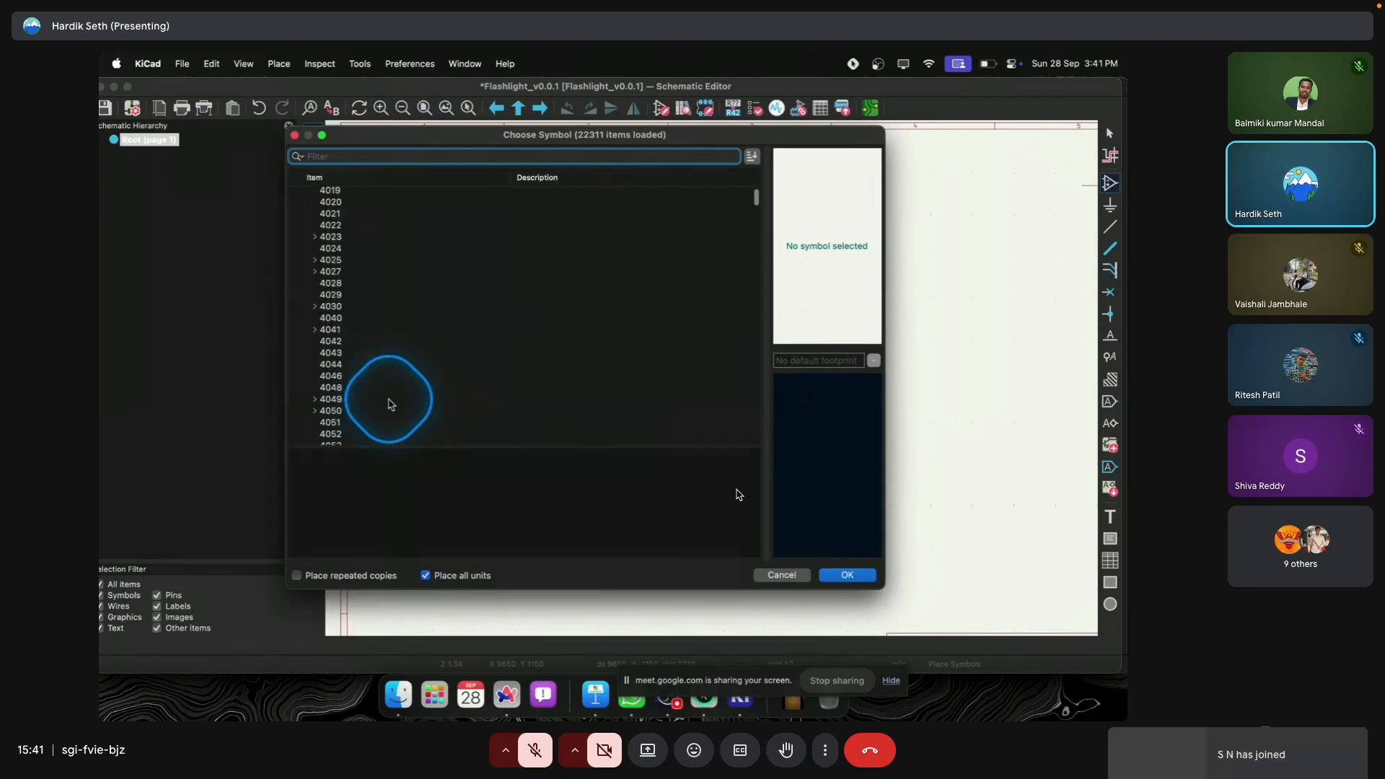
scroll(388, 408, up, 10)
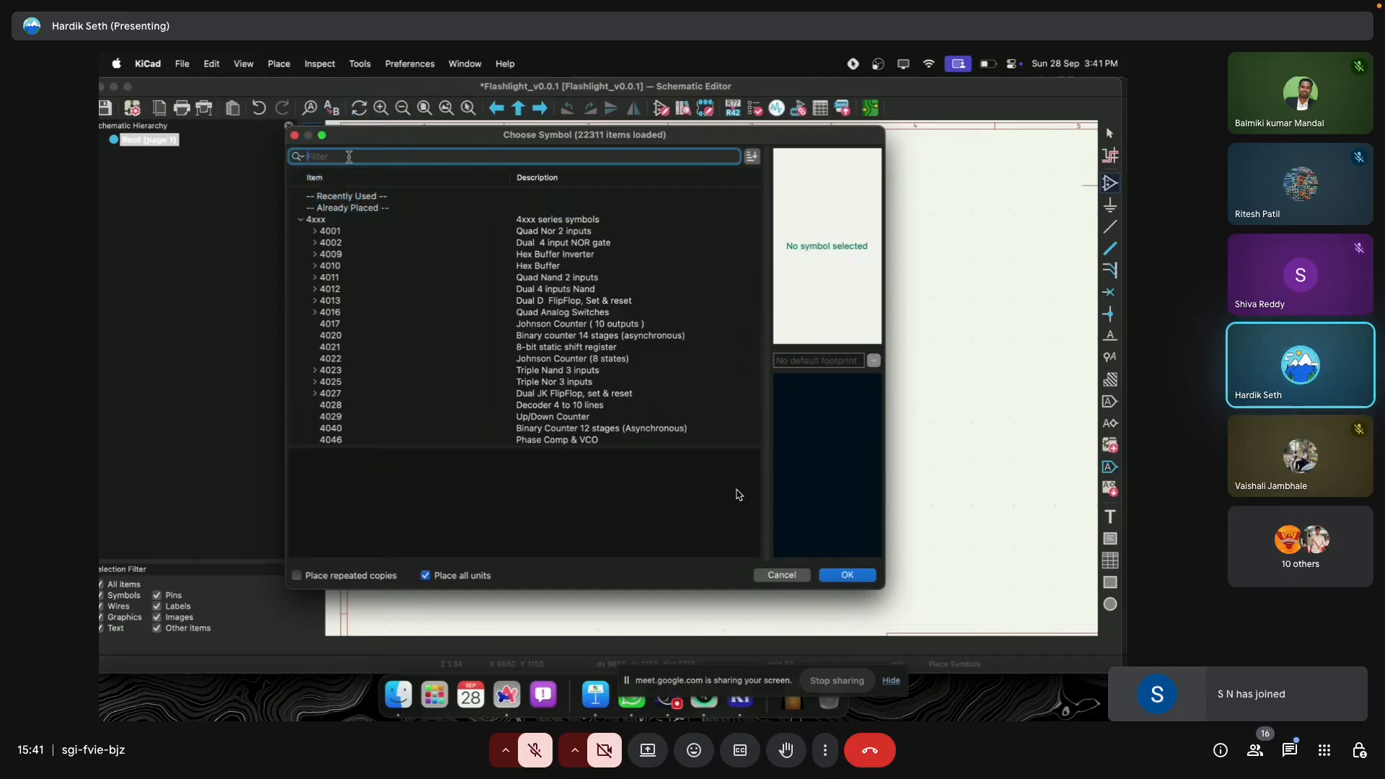
text(at)
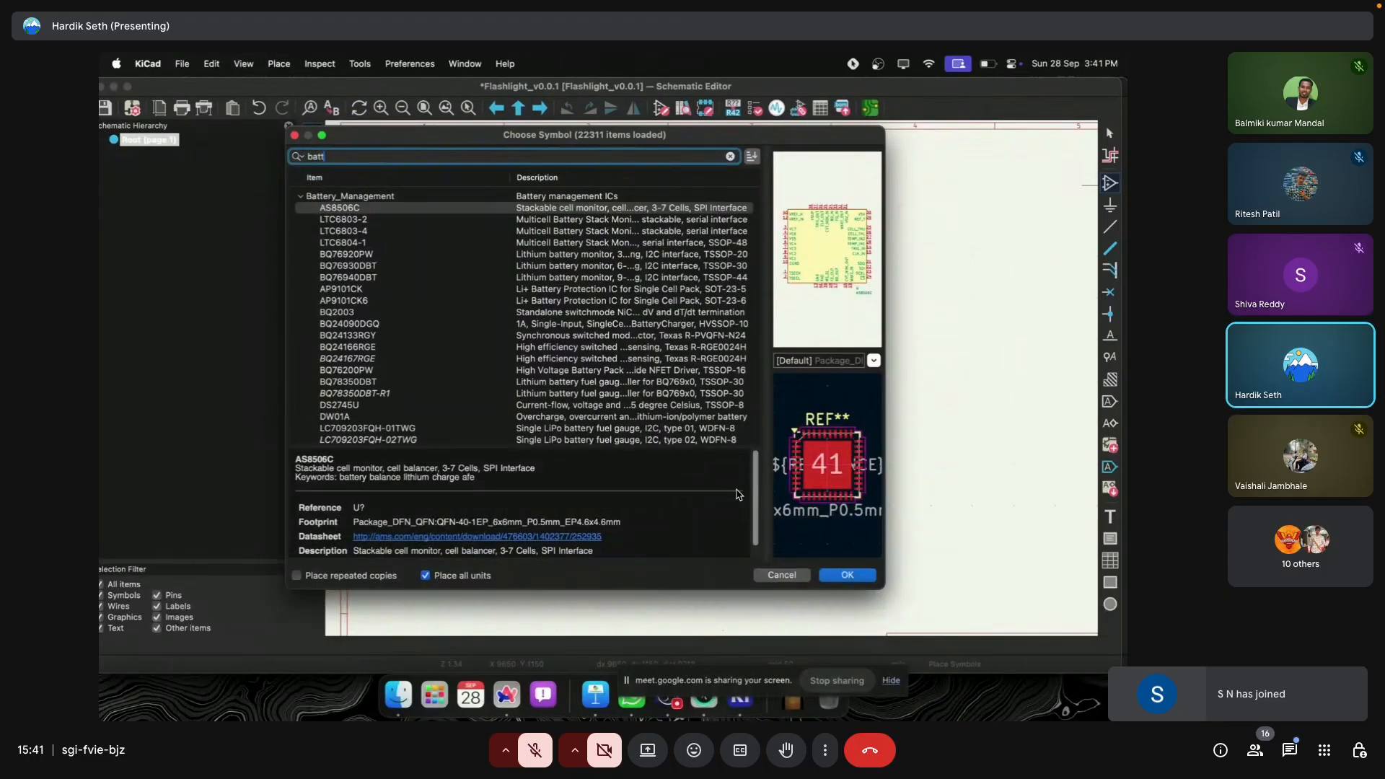
text(t)
Step: Choose the single-cell Battery_Cell symbol from the Device library and place it once on the schematic
click(352, 209)
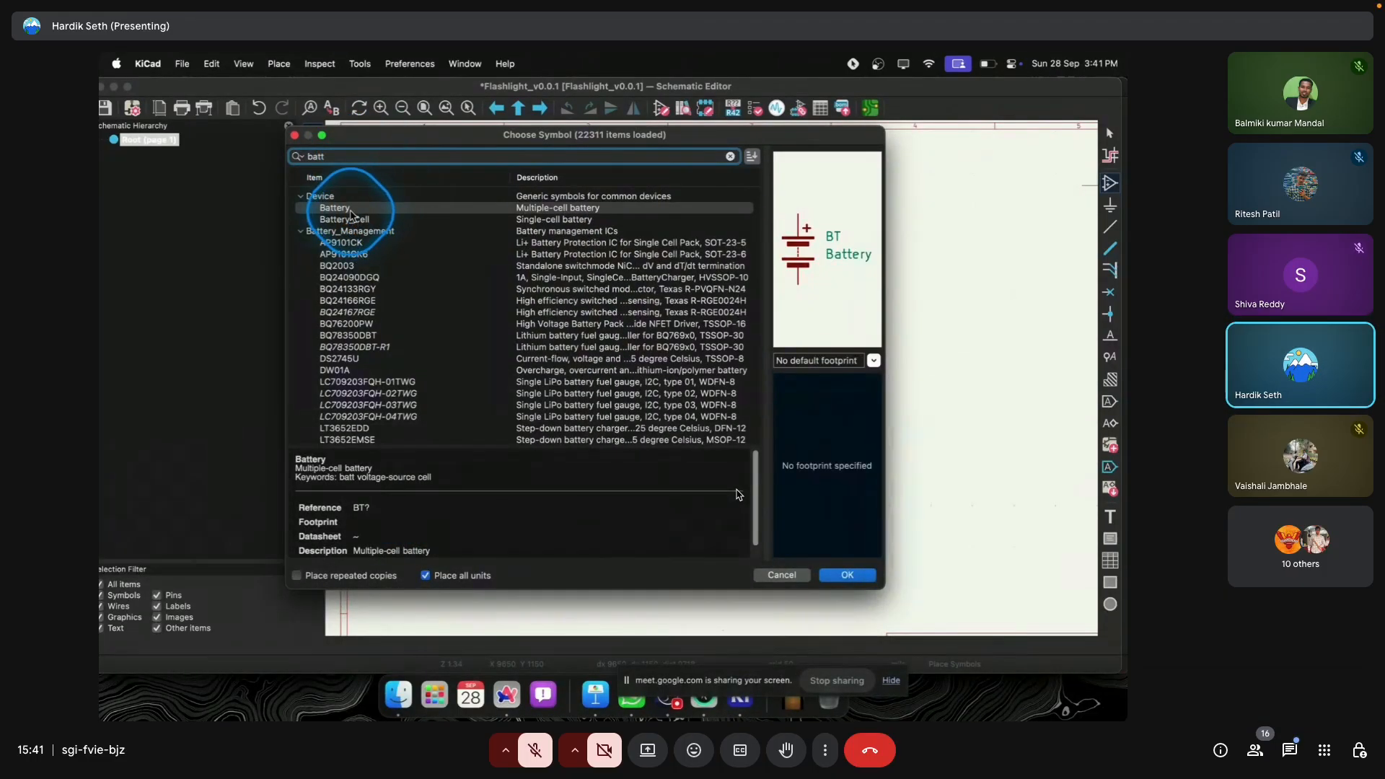
click(357, 220)
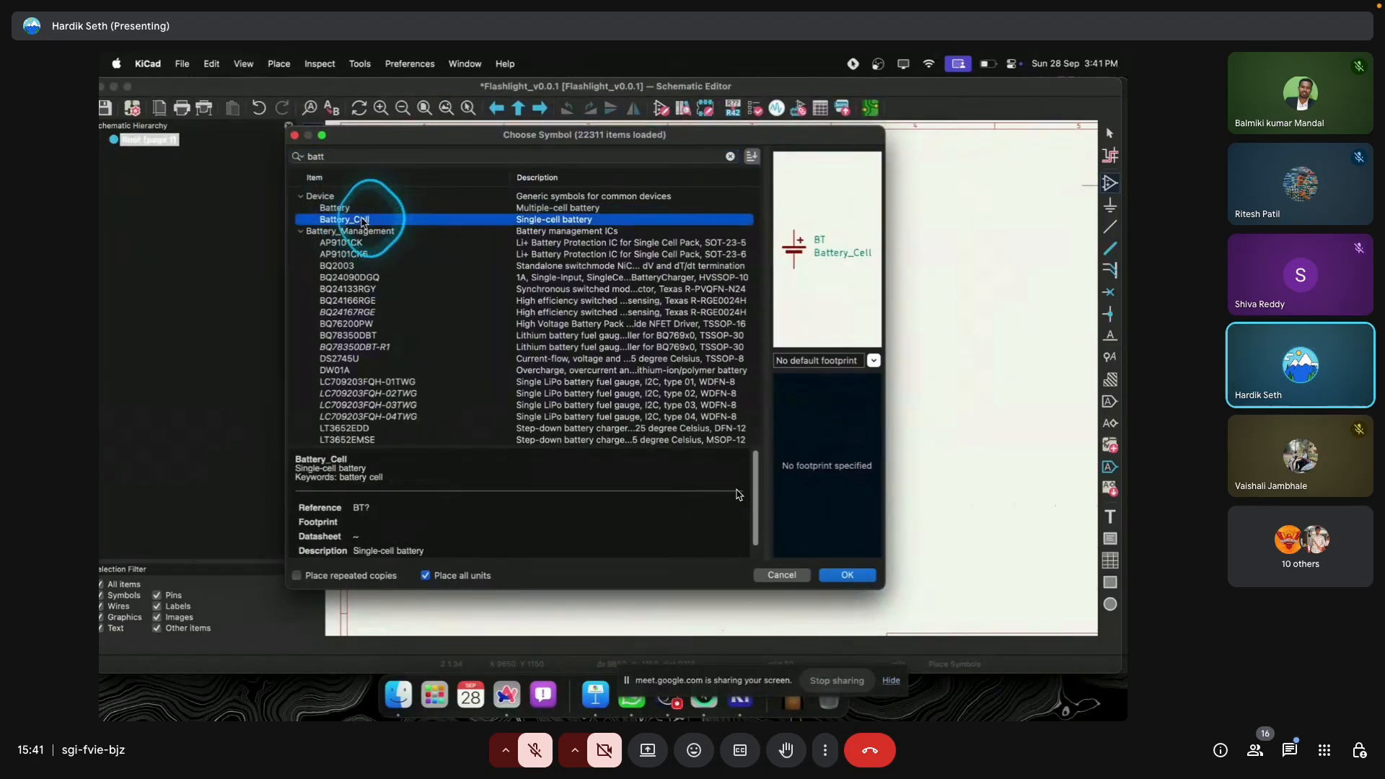
click(854, 479)
click(848, 575)
click(769, 462)
scroll(628, 384, up, 5)
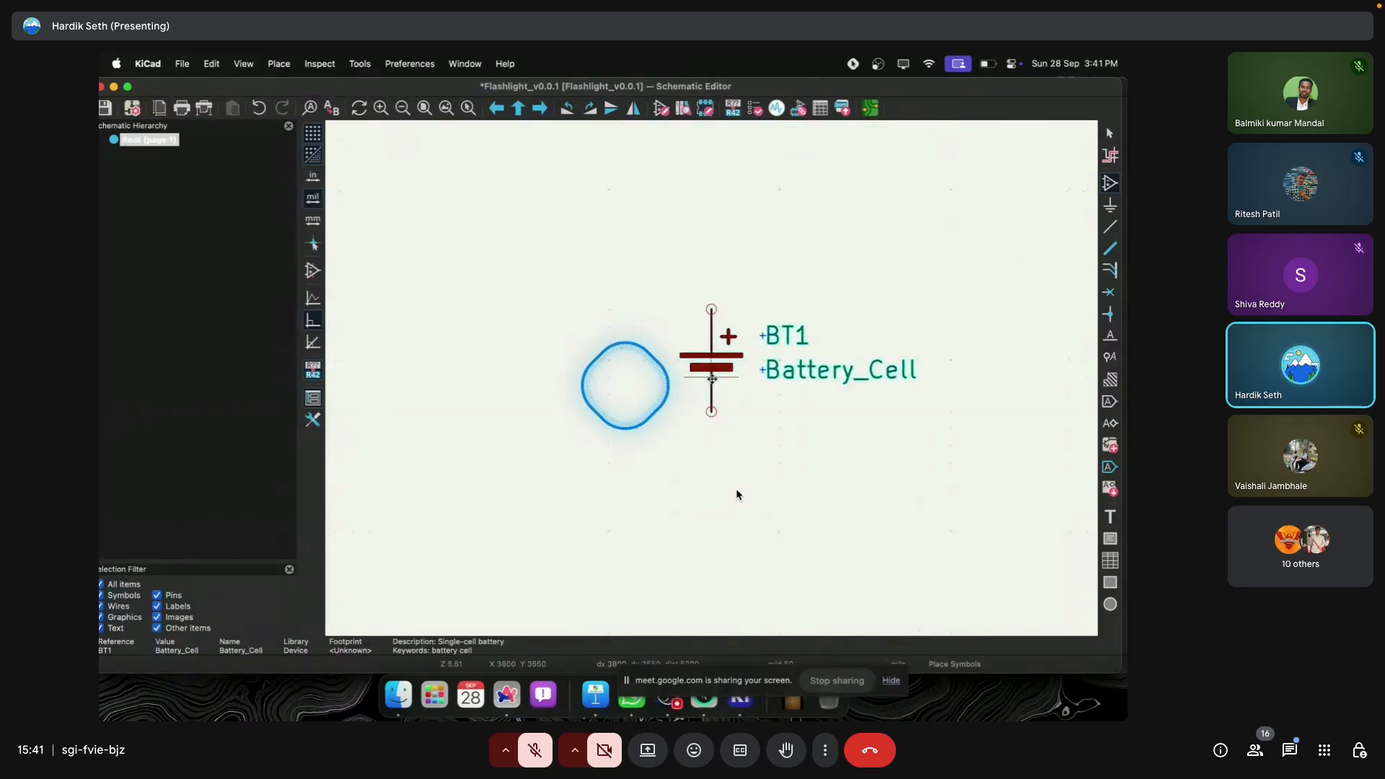
click(519, 414)
middle_drag(520, 413, 501, 417)
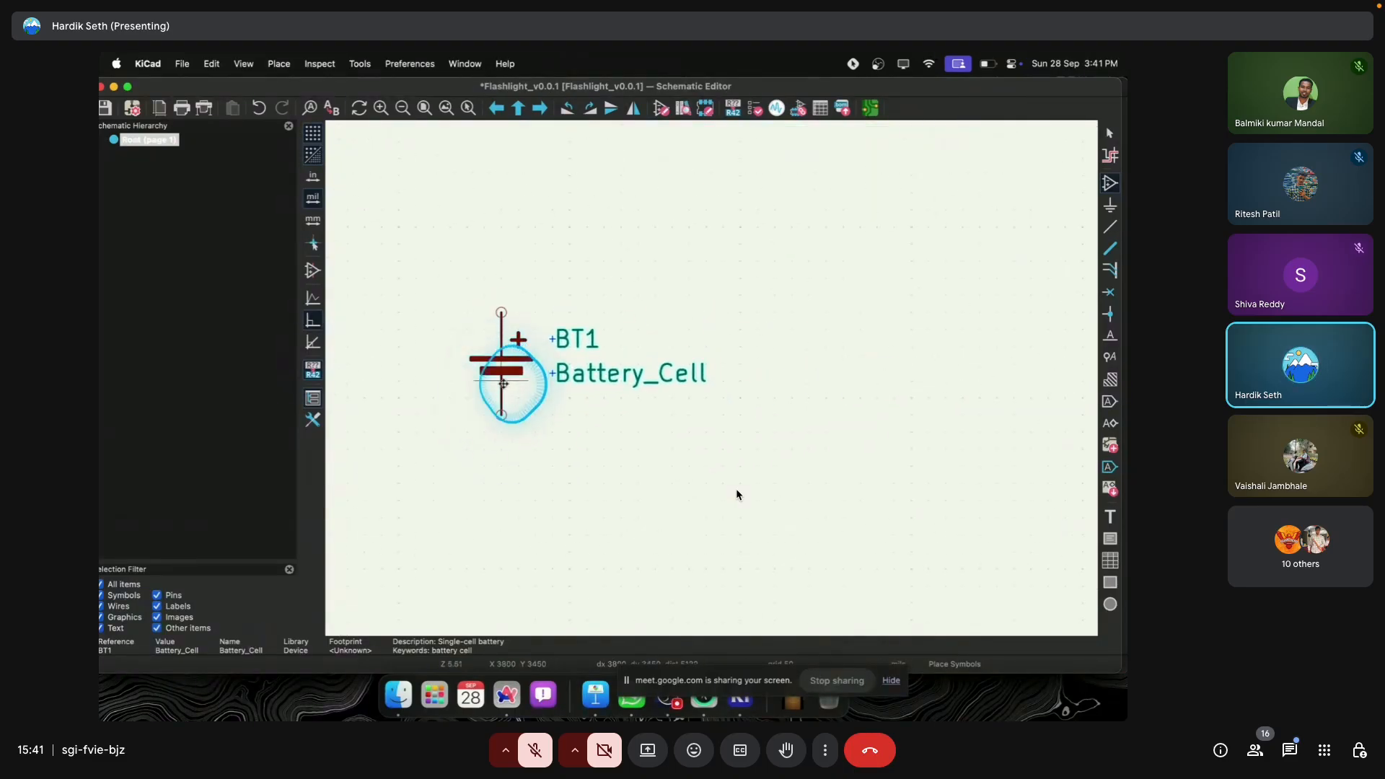
click(503, 384)
key(Escape)
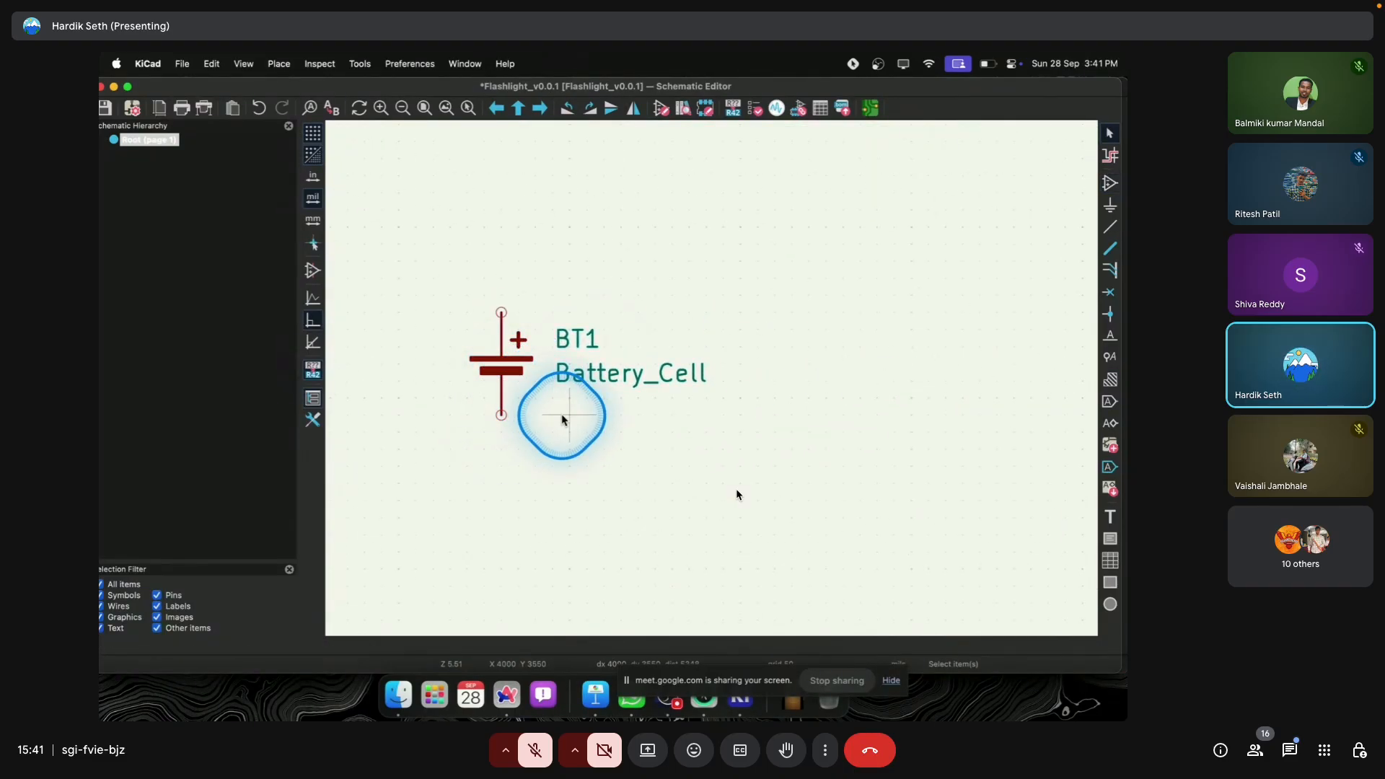
Step: Find the Device library's LED symbol with the filter "led" and place it vertically, anode up, to the right of the battery
scroll(637, 381, down, 3)
middle_drag(634, 374, 548, 375)
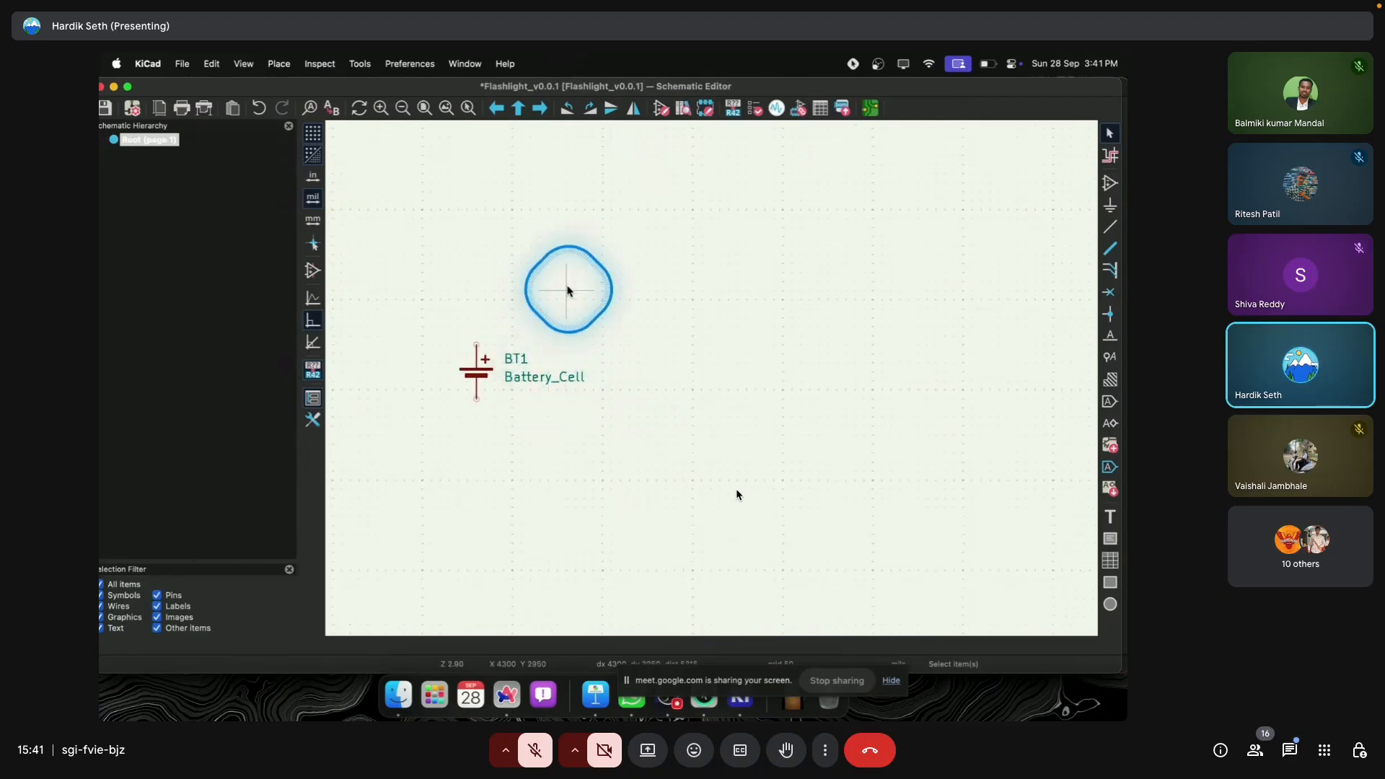
click(695, 327)
click(503, 174)
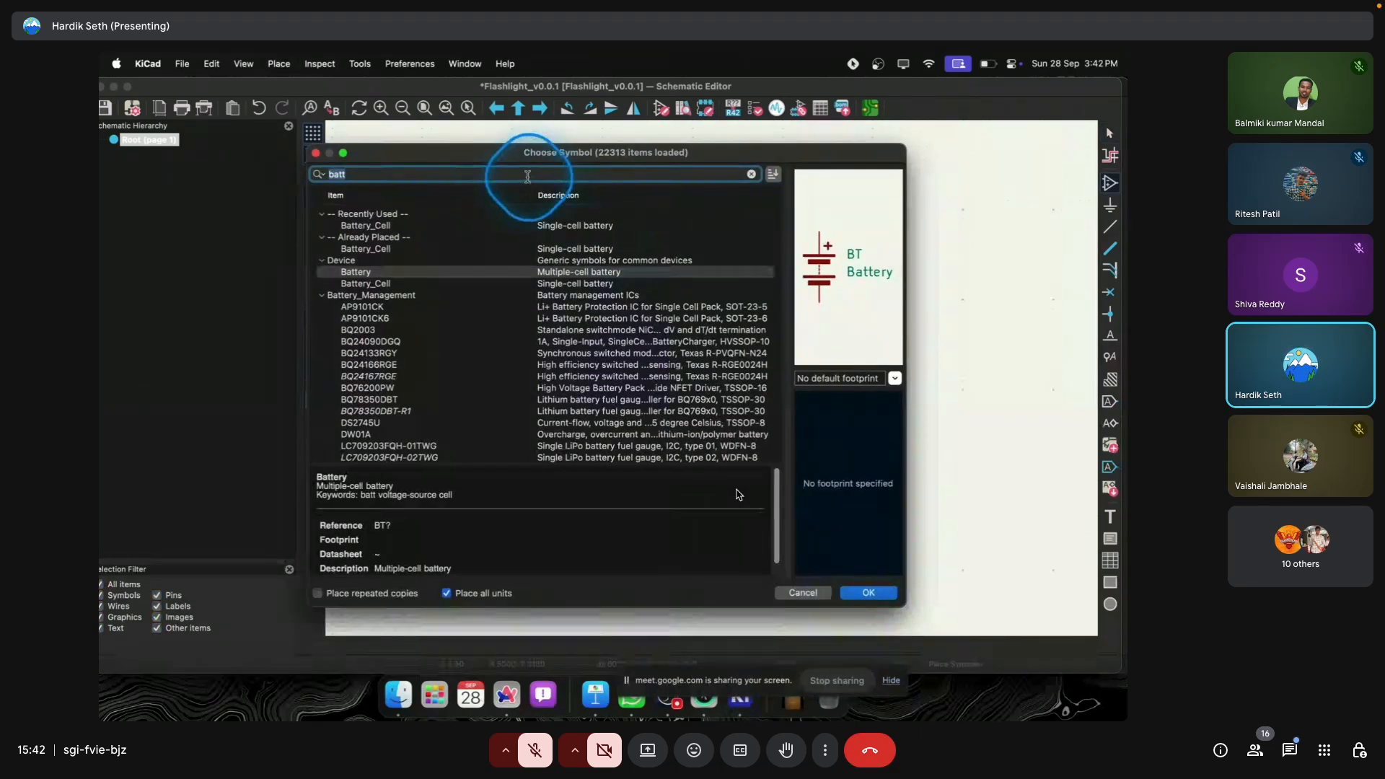
text(l)
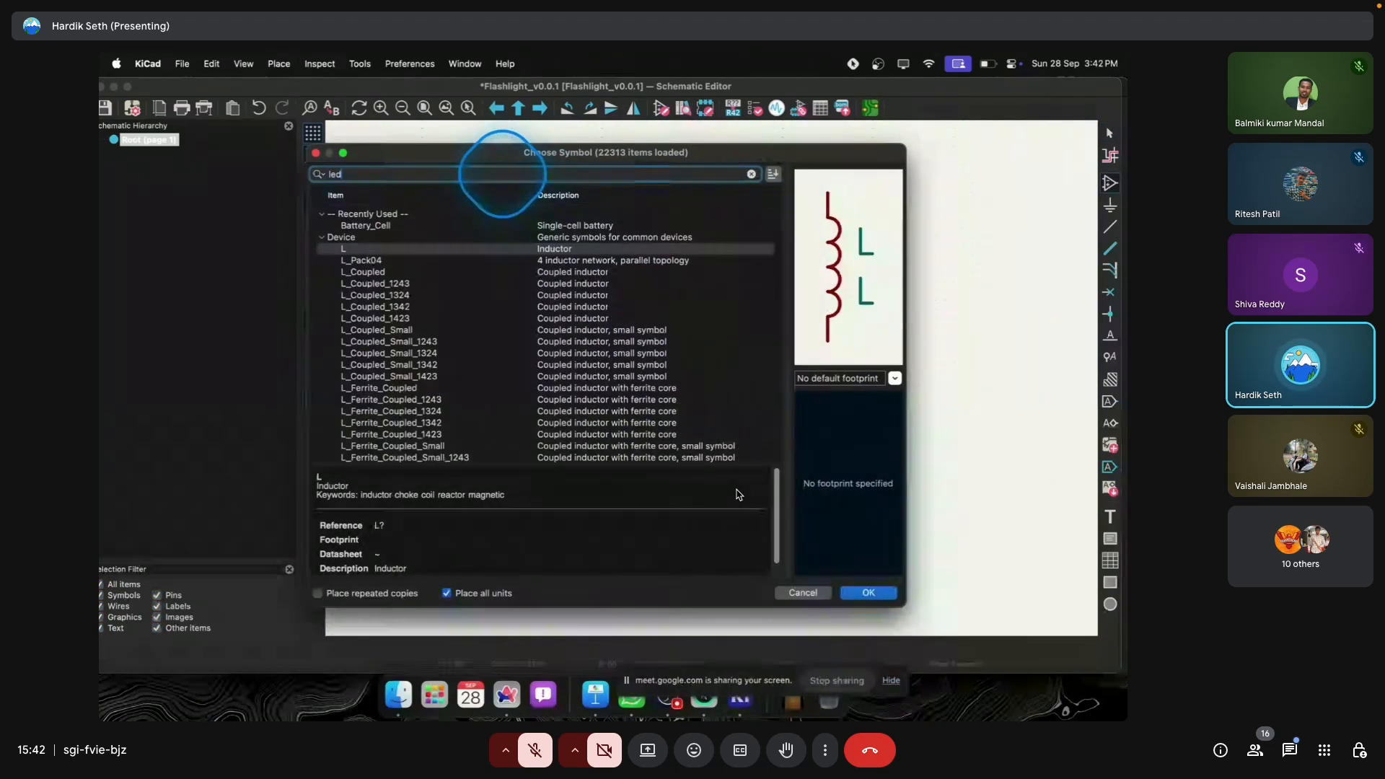
text(ed)
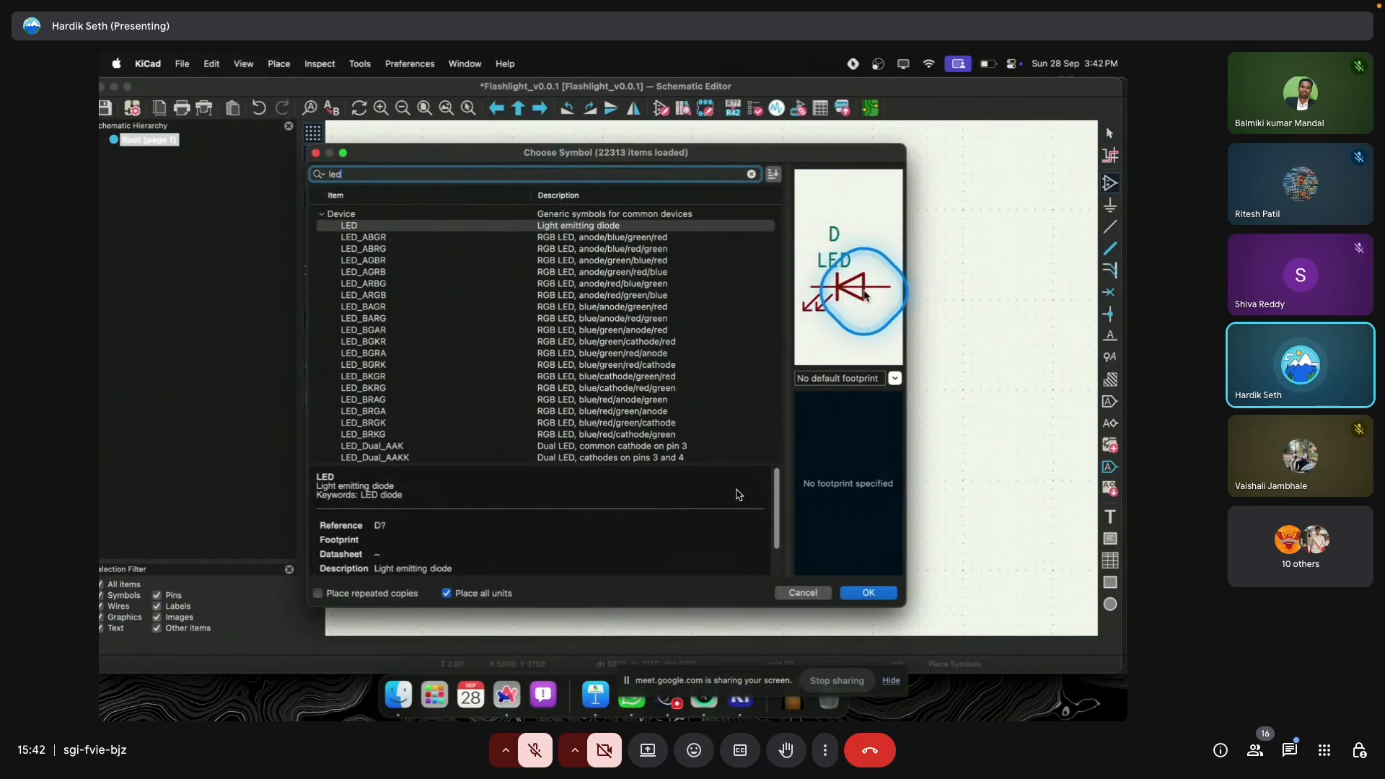
drag(907, 315, 1086, 310)
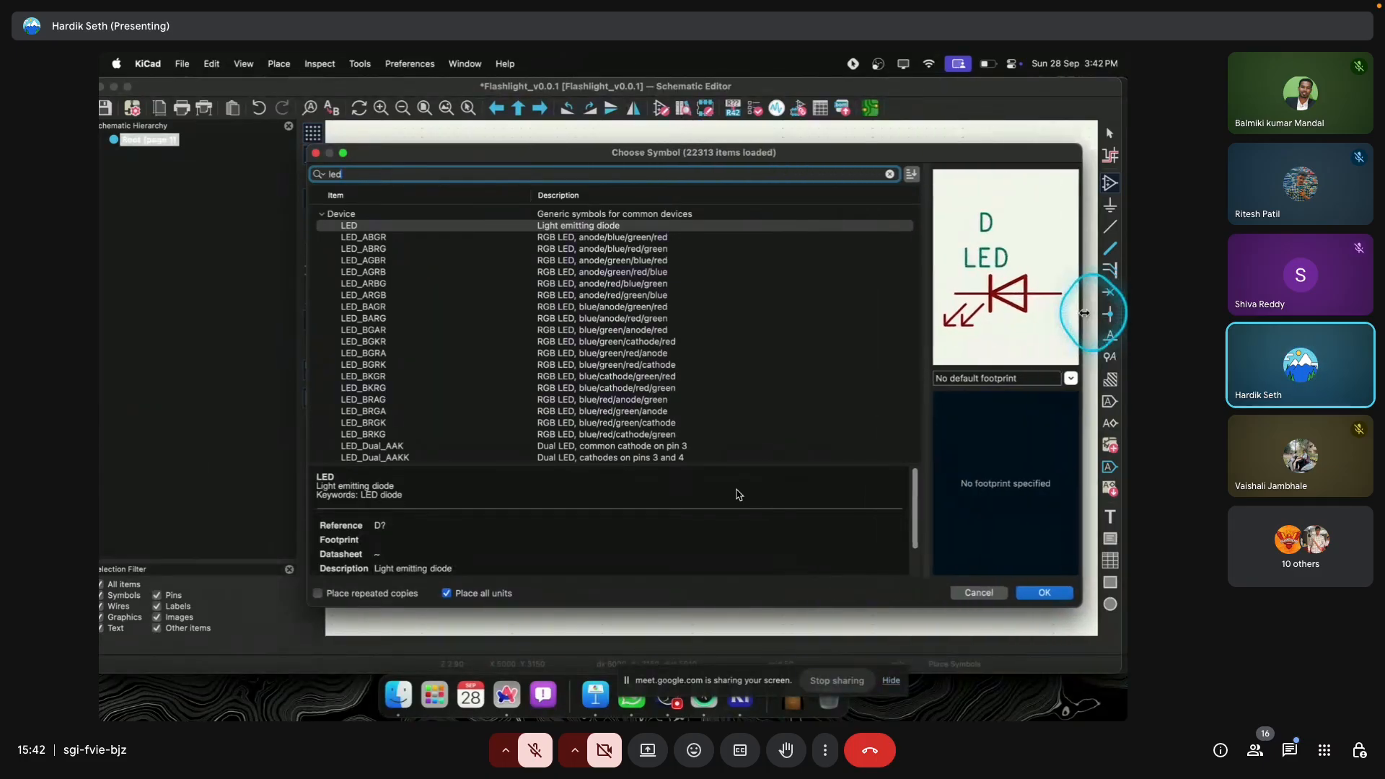
drag(927, 288, 768, 292)
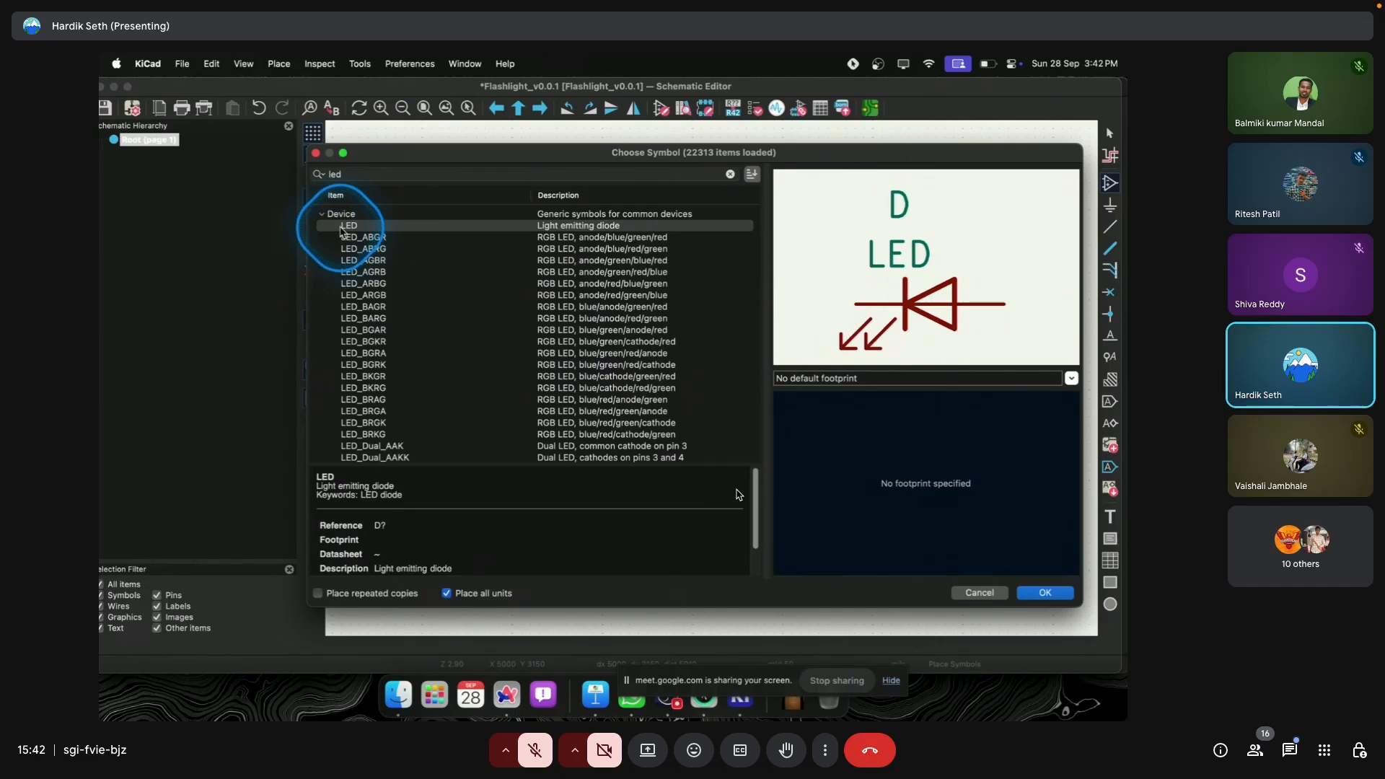
double_click(344, 226)
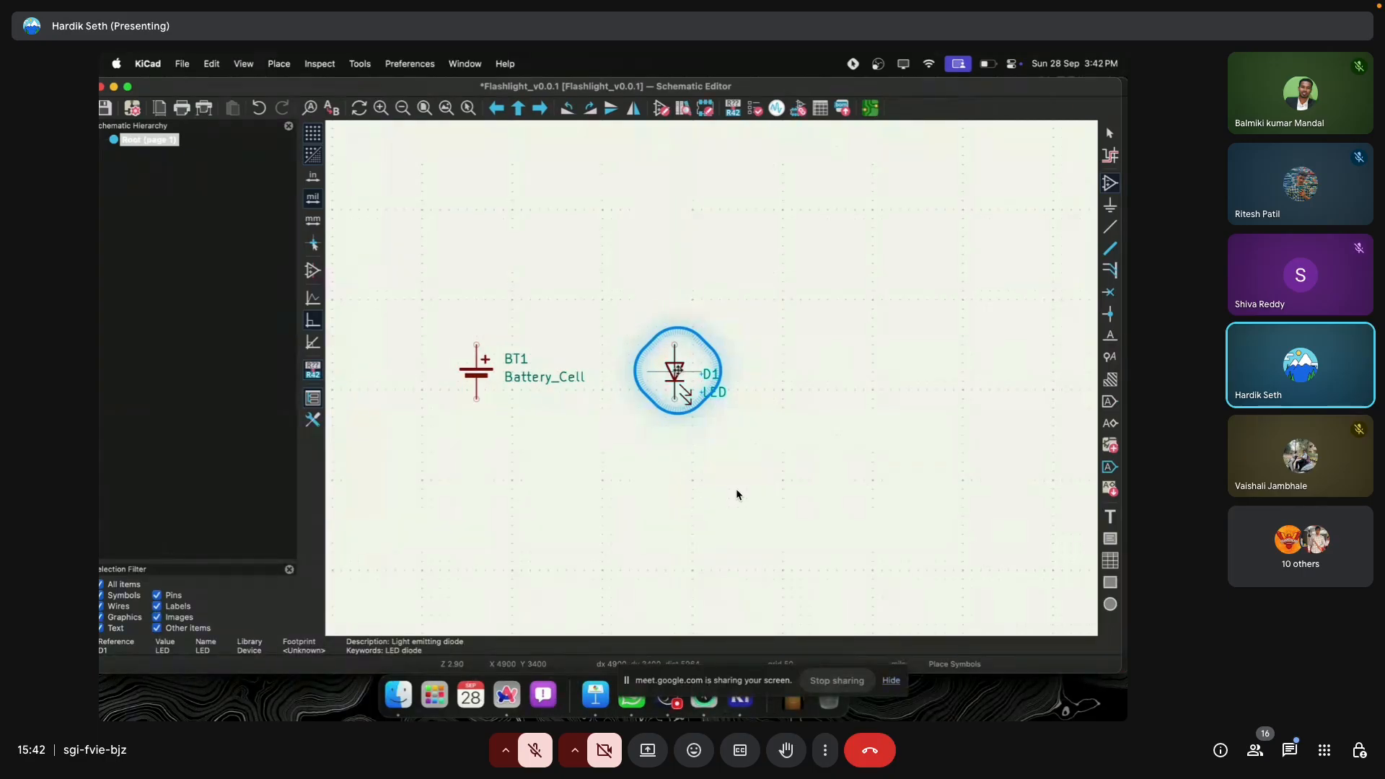
click(682, 372)
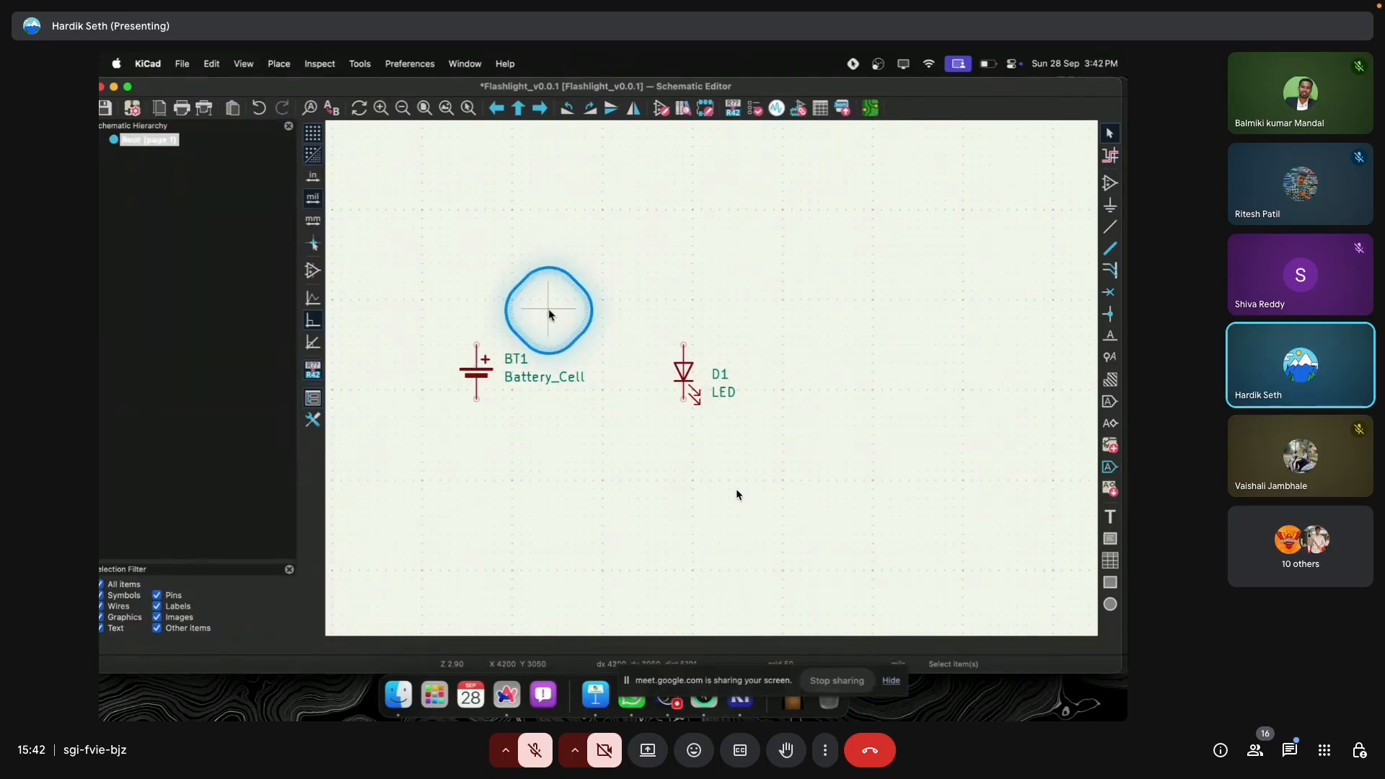
Step: Add the Device library's resistor R, rotated horizontal, above and between the battery and the LED
key(a)
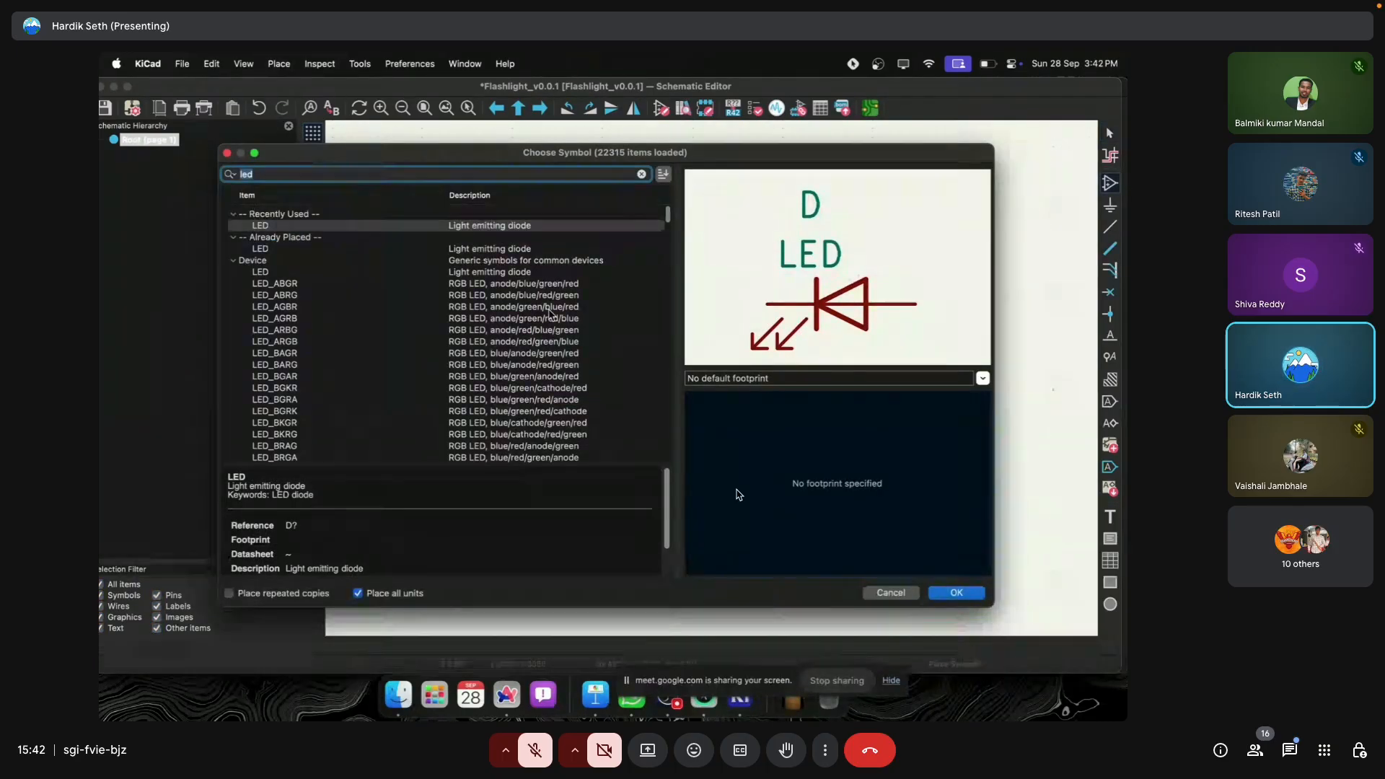
key(BackSpace)
text(res)
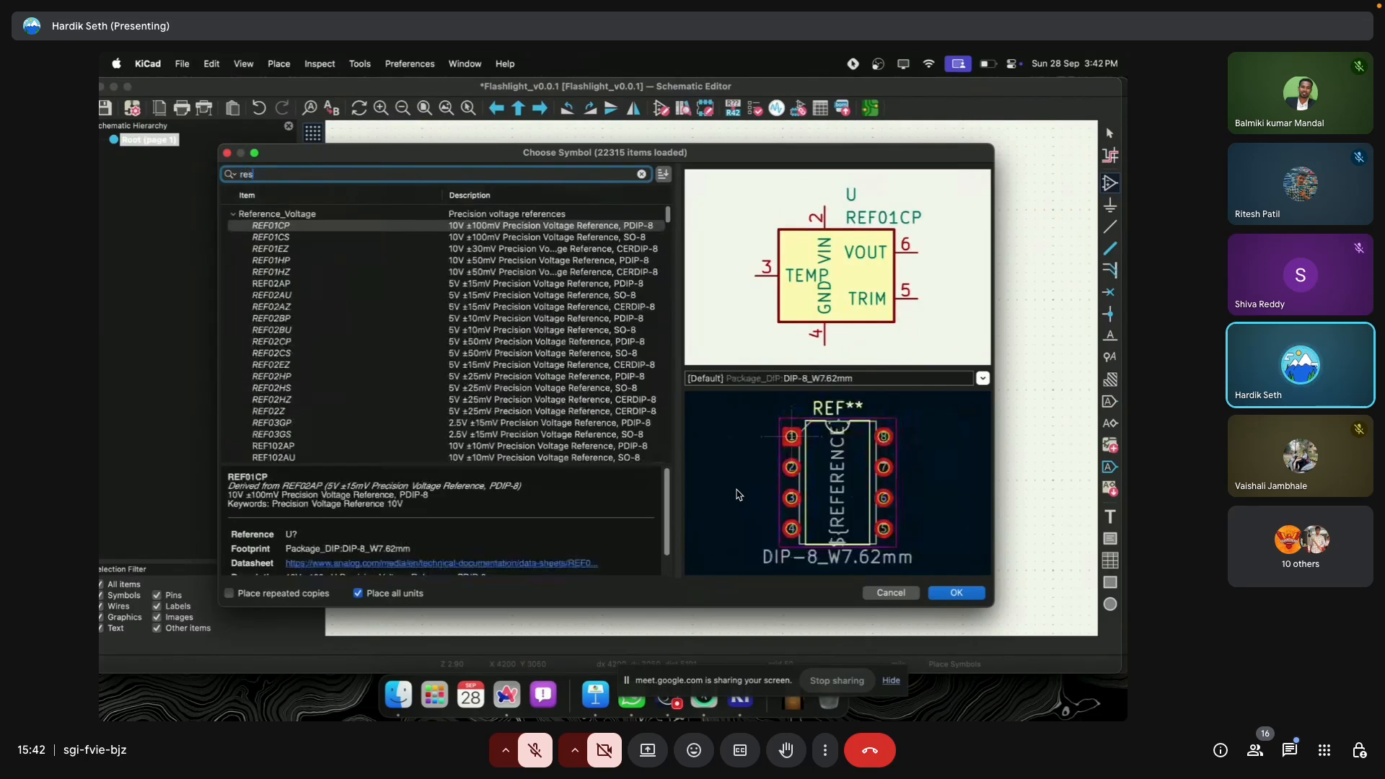
text(ris)
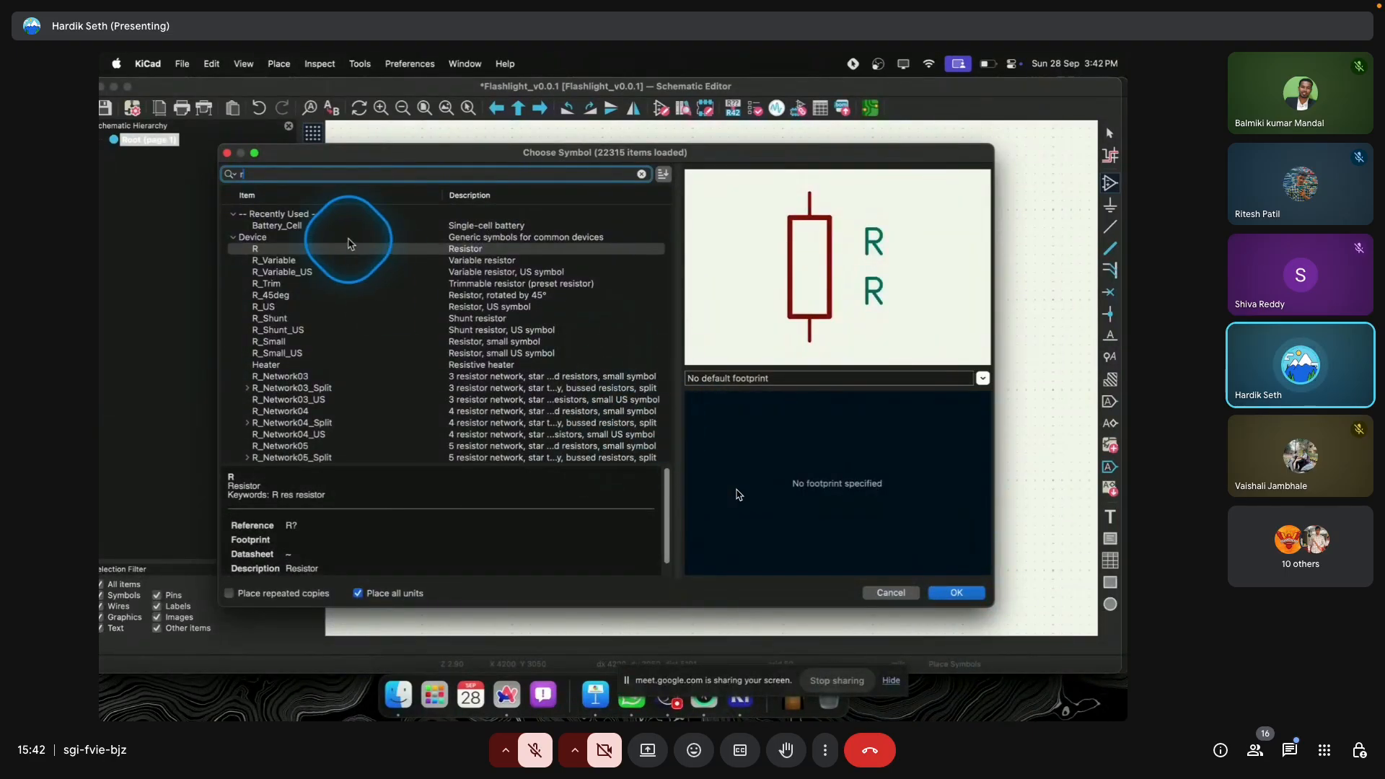
click(460, 249)
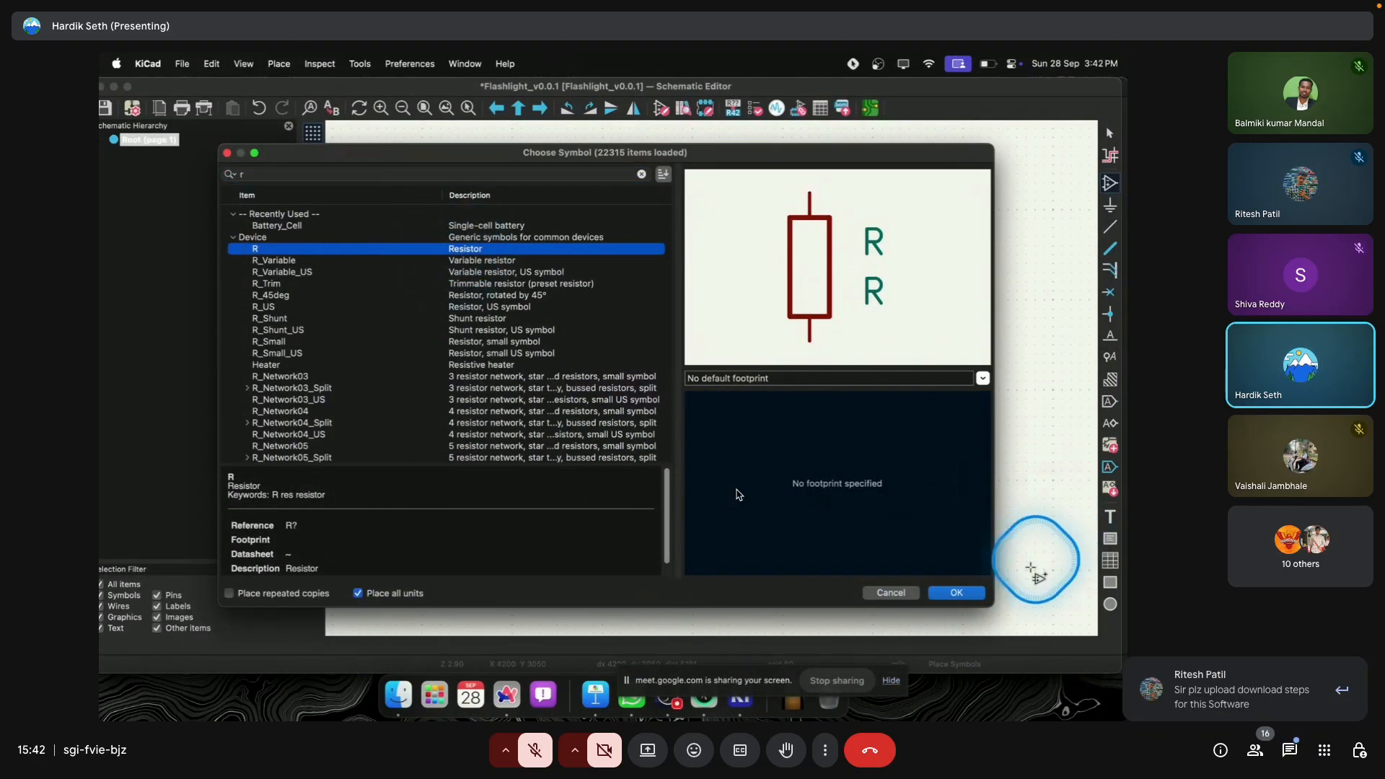
click(958, 593)
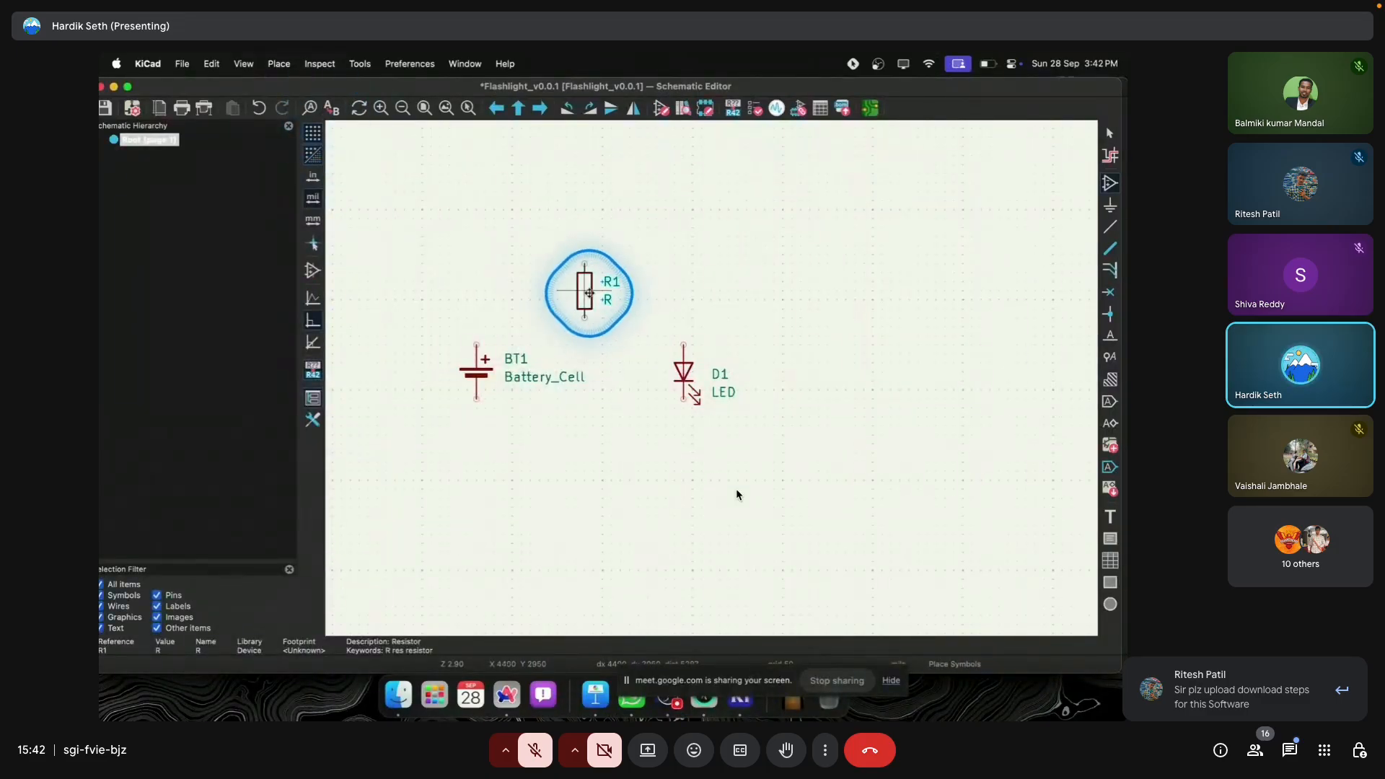
key(r)
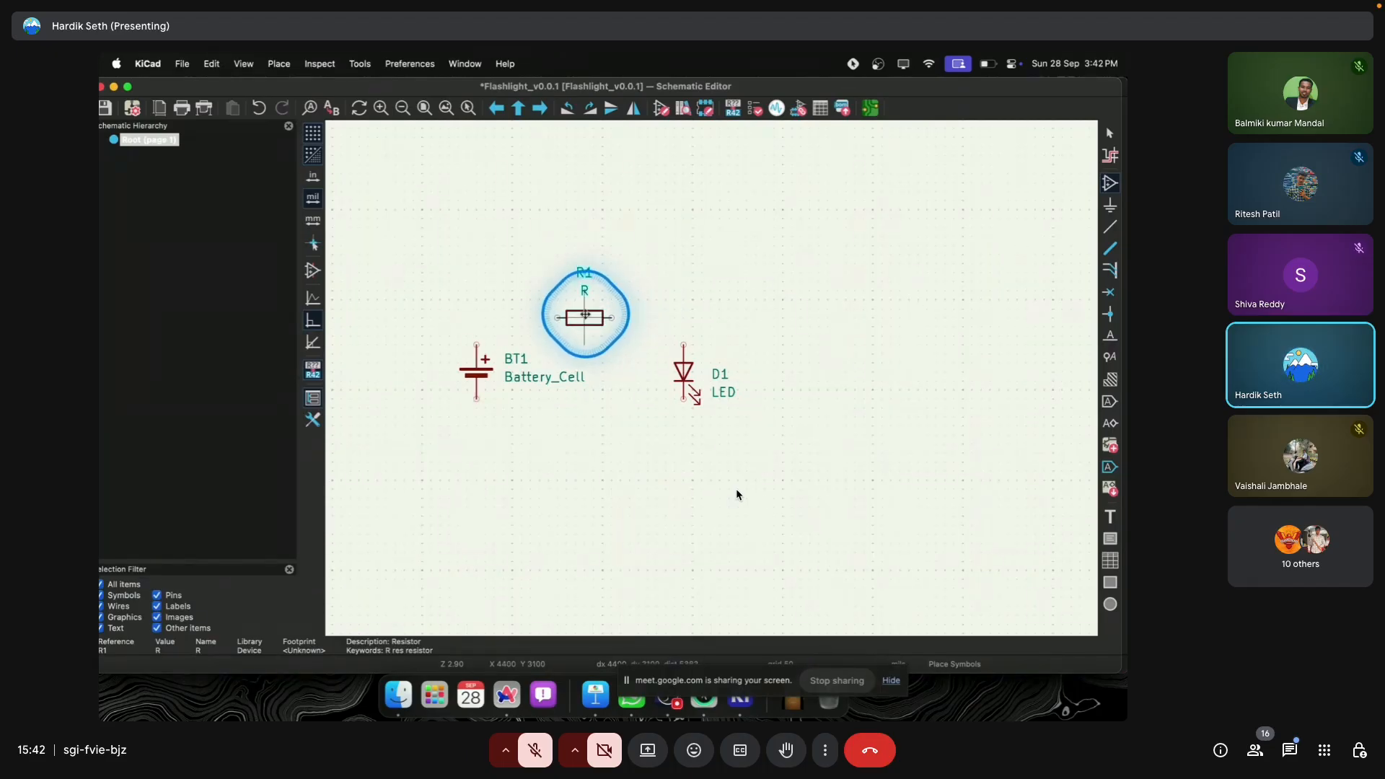
click(585, 315)
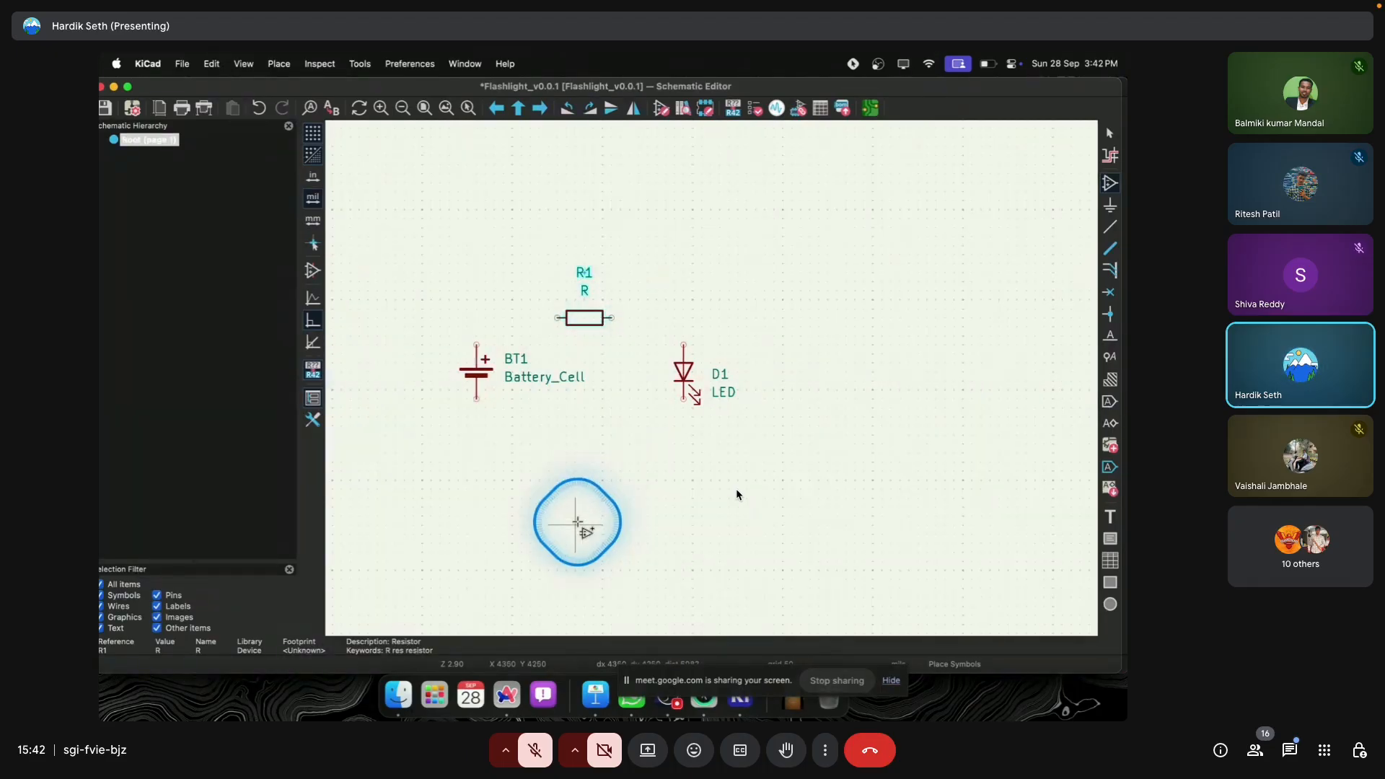
Step: Wire the battery cell's positive terminal to the resistor's near pin
key(Escape)
scroll(712, 382, up, 5)
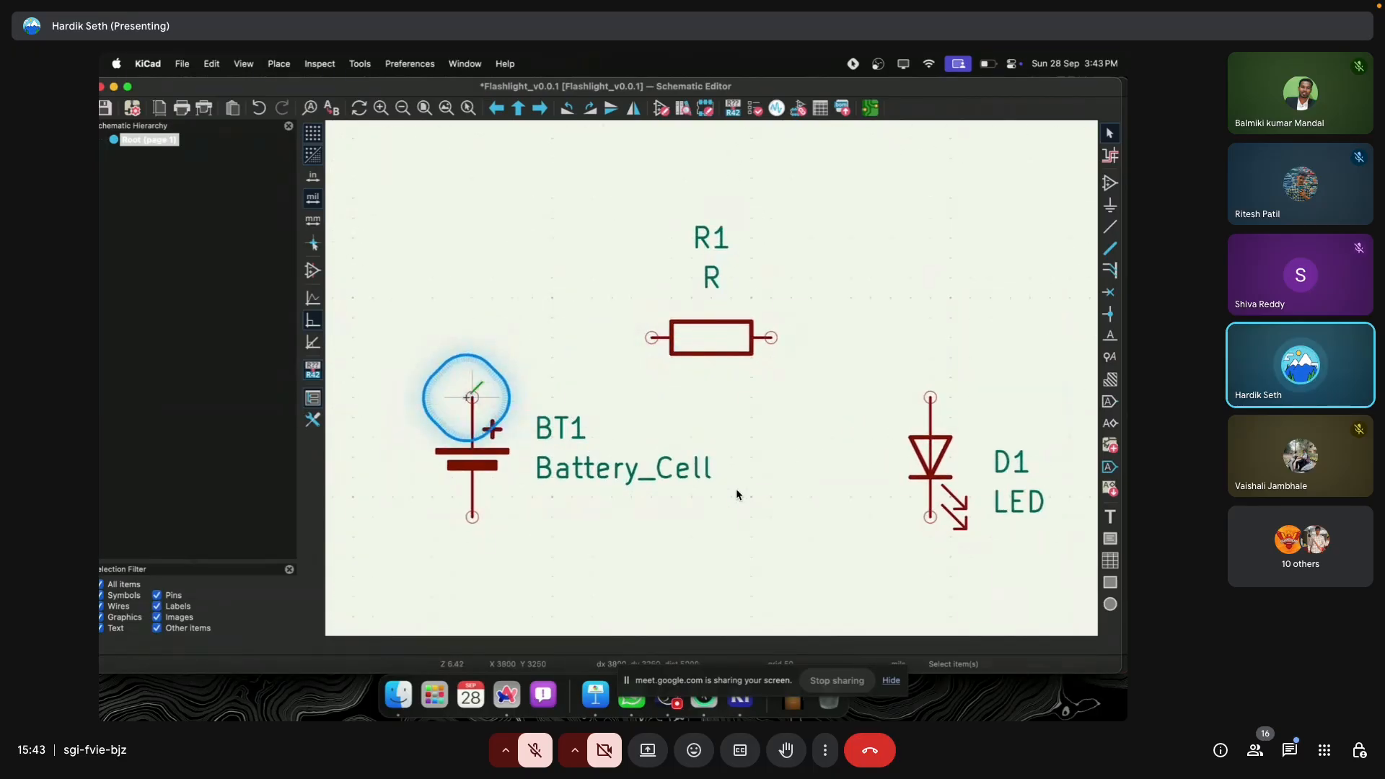
click(472, 397)
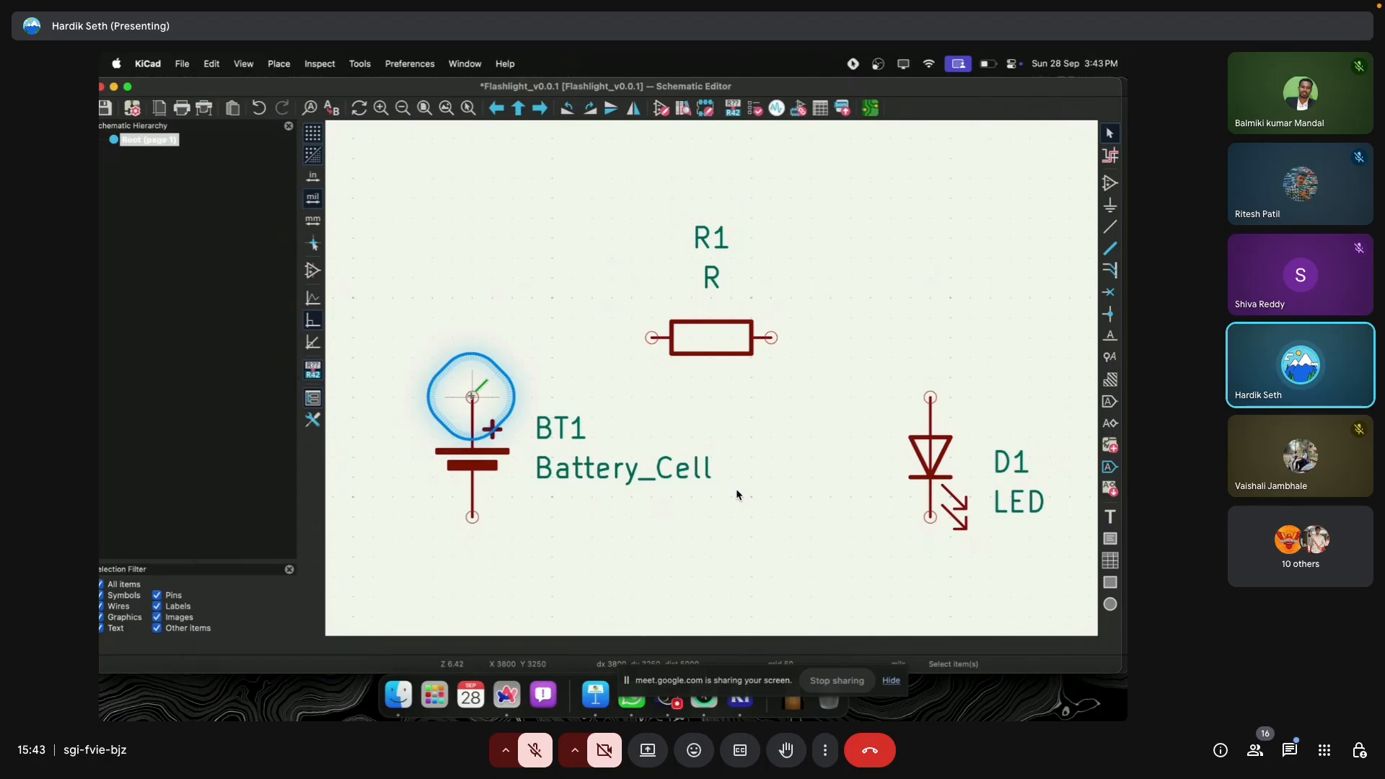
key(Escape)
click(472, 397)
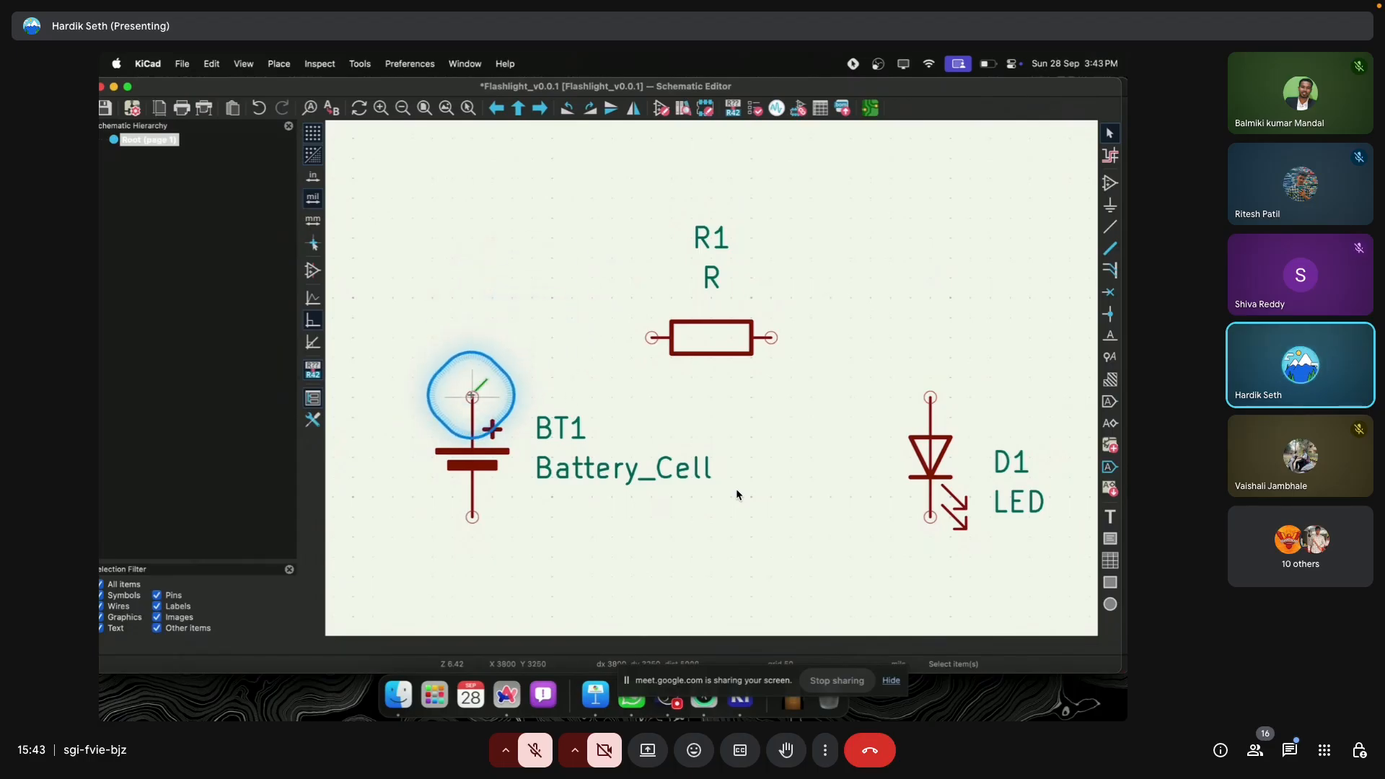
click(472, 396)
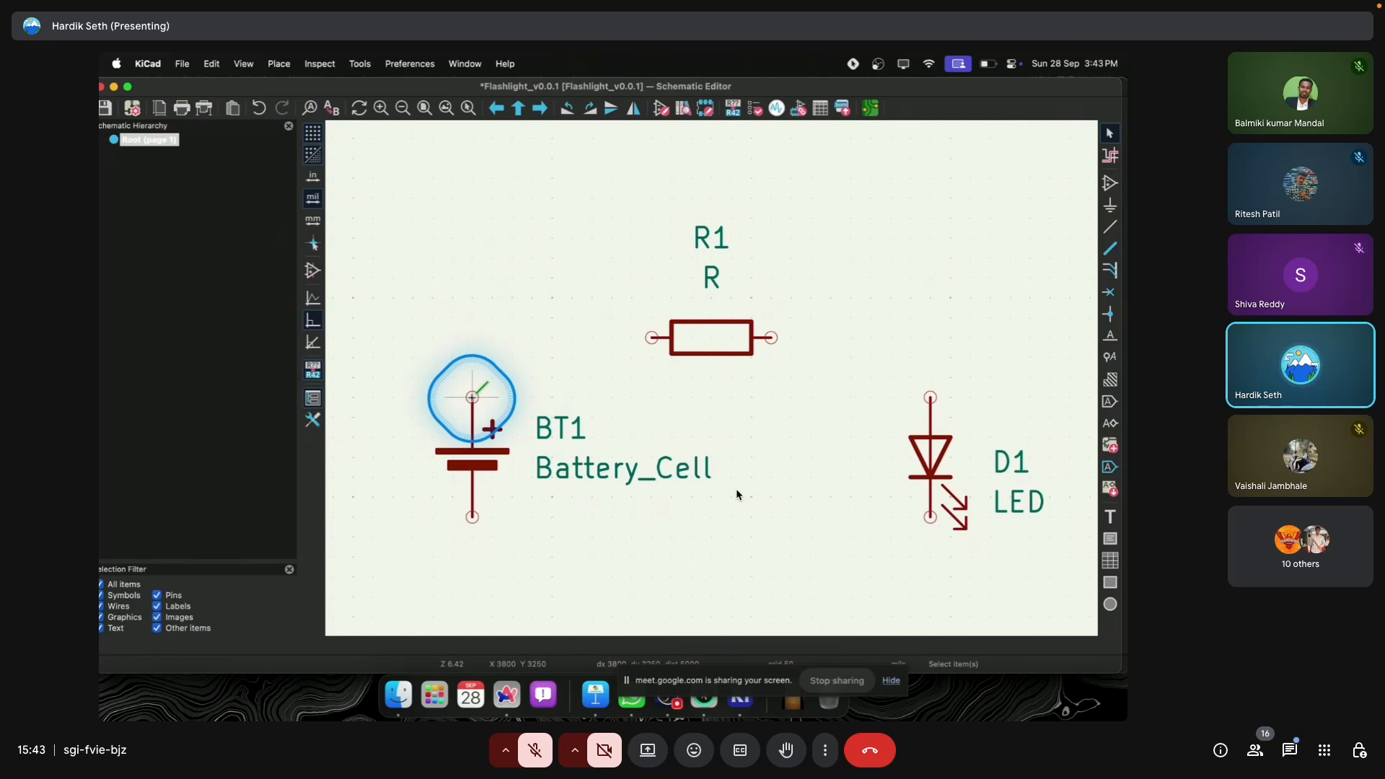
mouse_move(472, 397)
mouse_down()
mouse_move(474, 328)
mouse_move(651, 338)
mouse_move(392, 347)
mouse_move(652, 337)
mouse_up()
Step: Wire the resistor's free pin to the LED's anode
drag(771, 337, 773, 336)
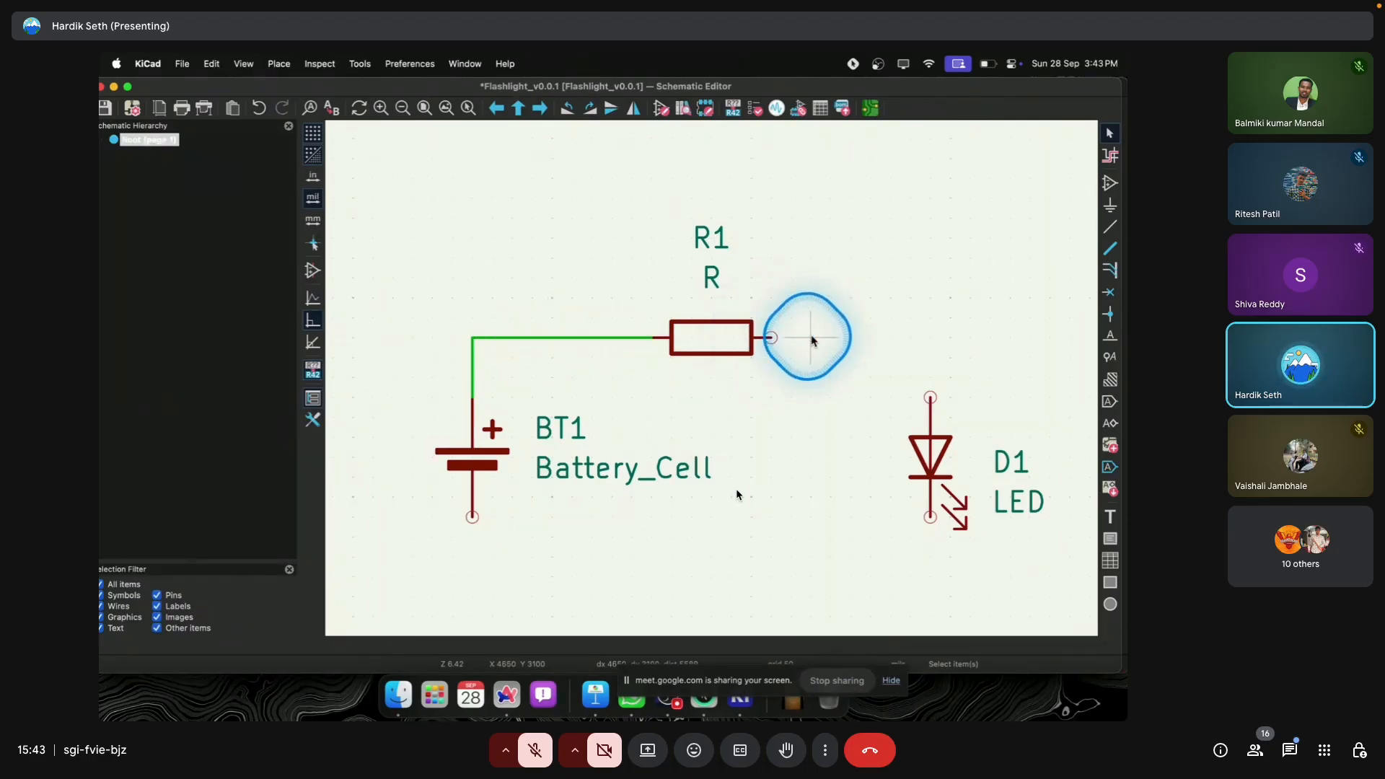
click(773, 338)
drag(775, 340, 871, 331)
key(w)
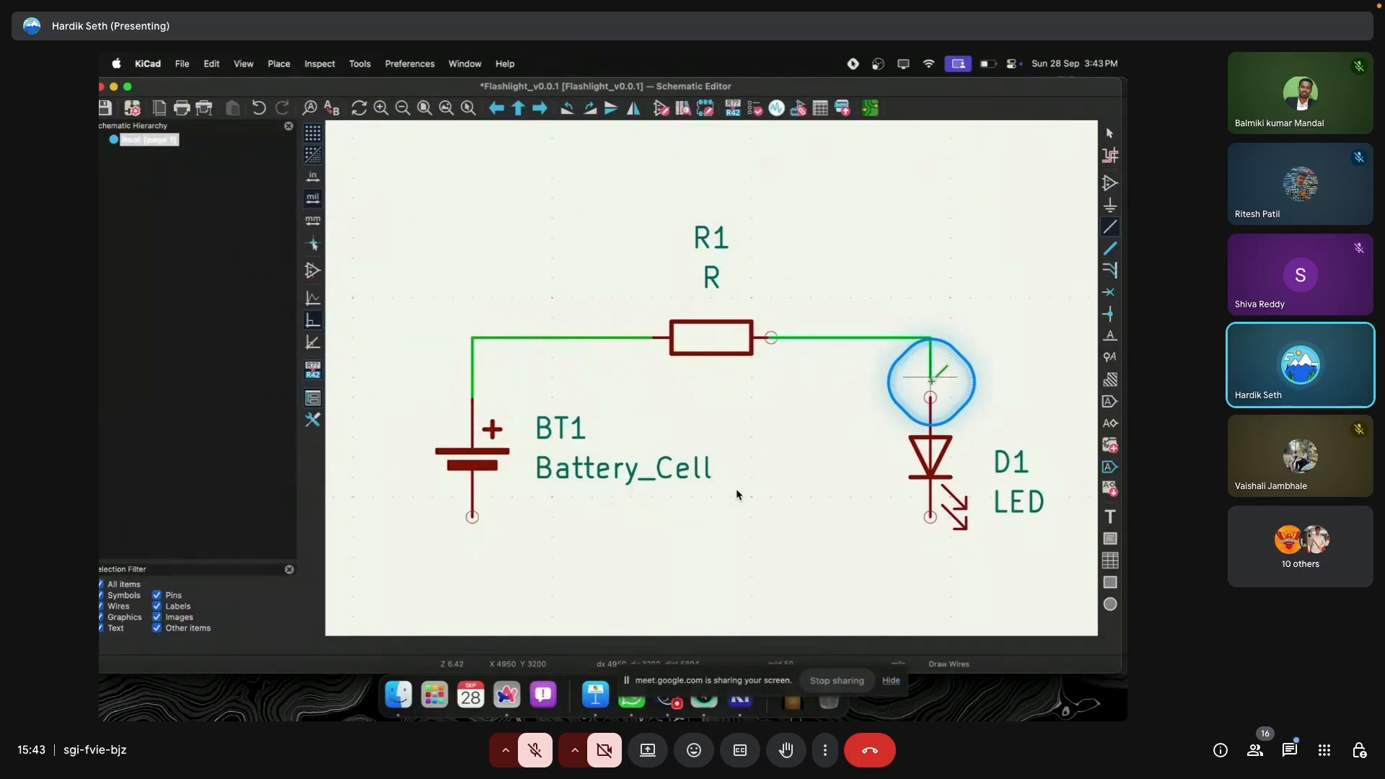
click(931, 397)
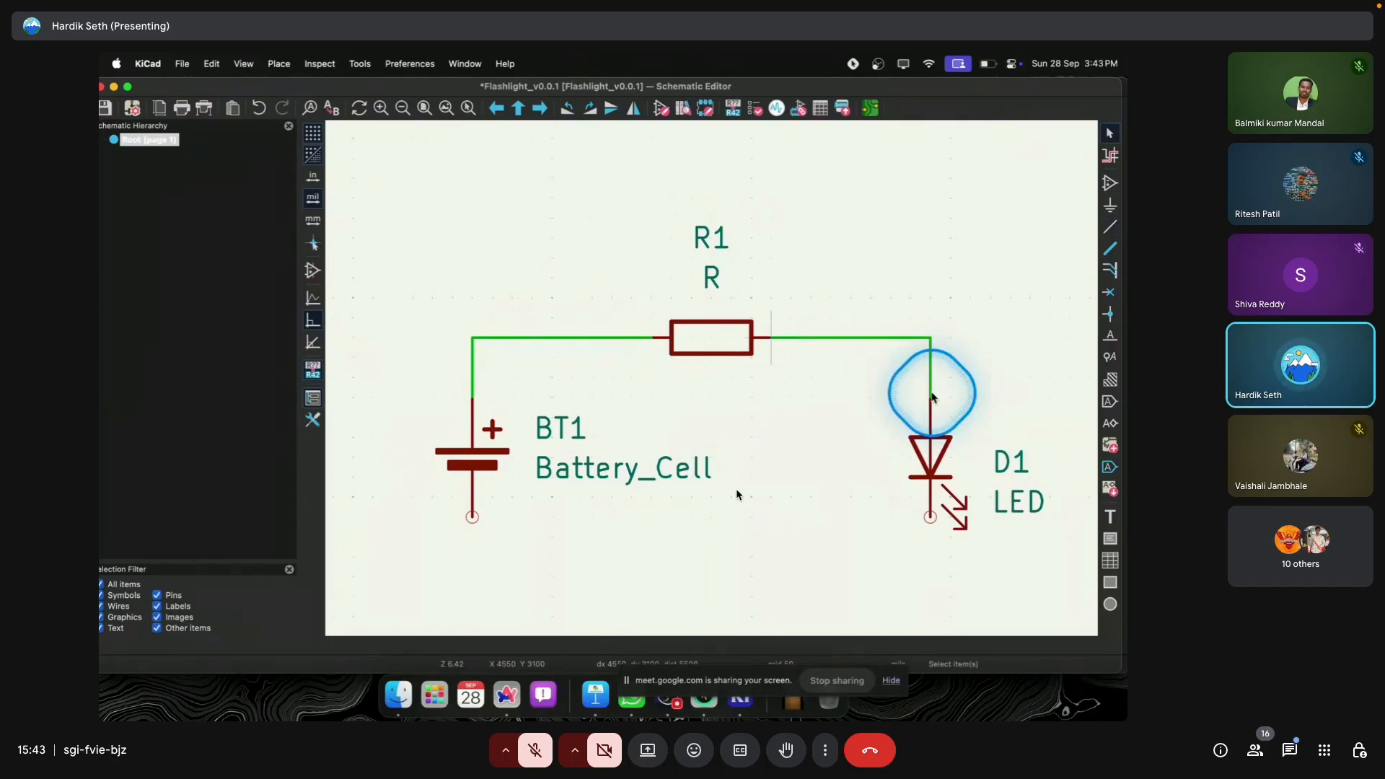
key(Escape)
Step: Wire the battery cell's negative terminal to the LED's cathode with a horizontal run below the components
key(w)
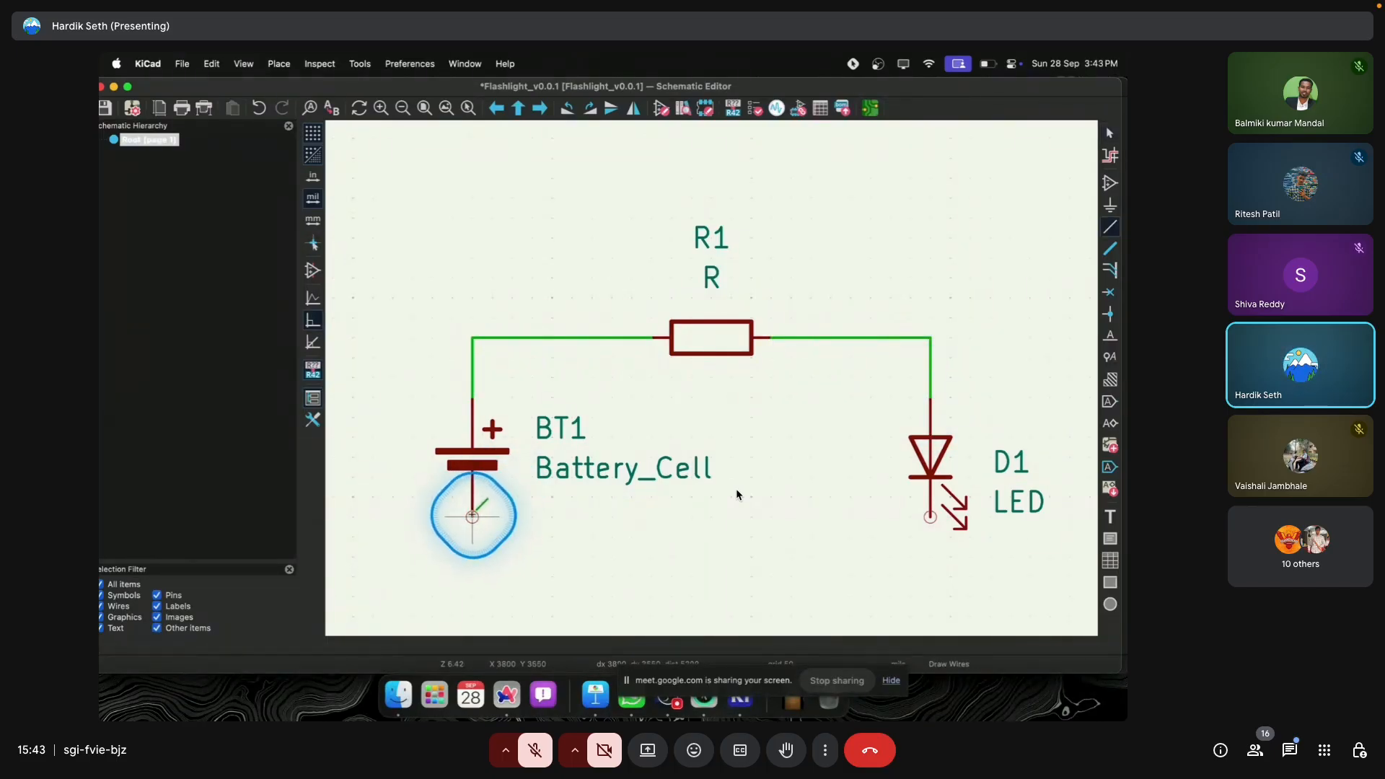
click(931, 577)
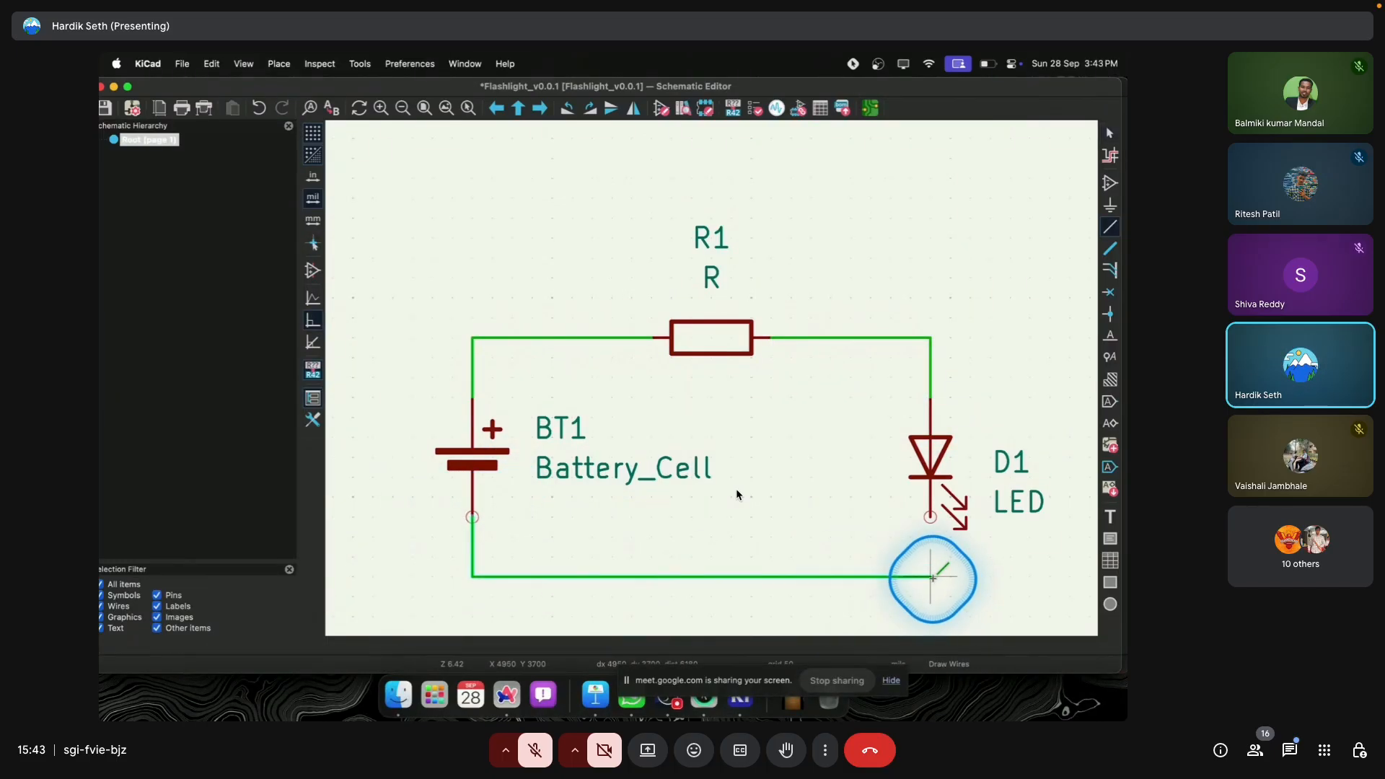
click(930, 518)
key(Escape)
scroll(495, 470, down, 3)
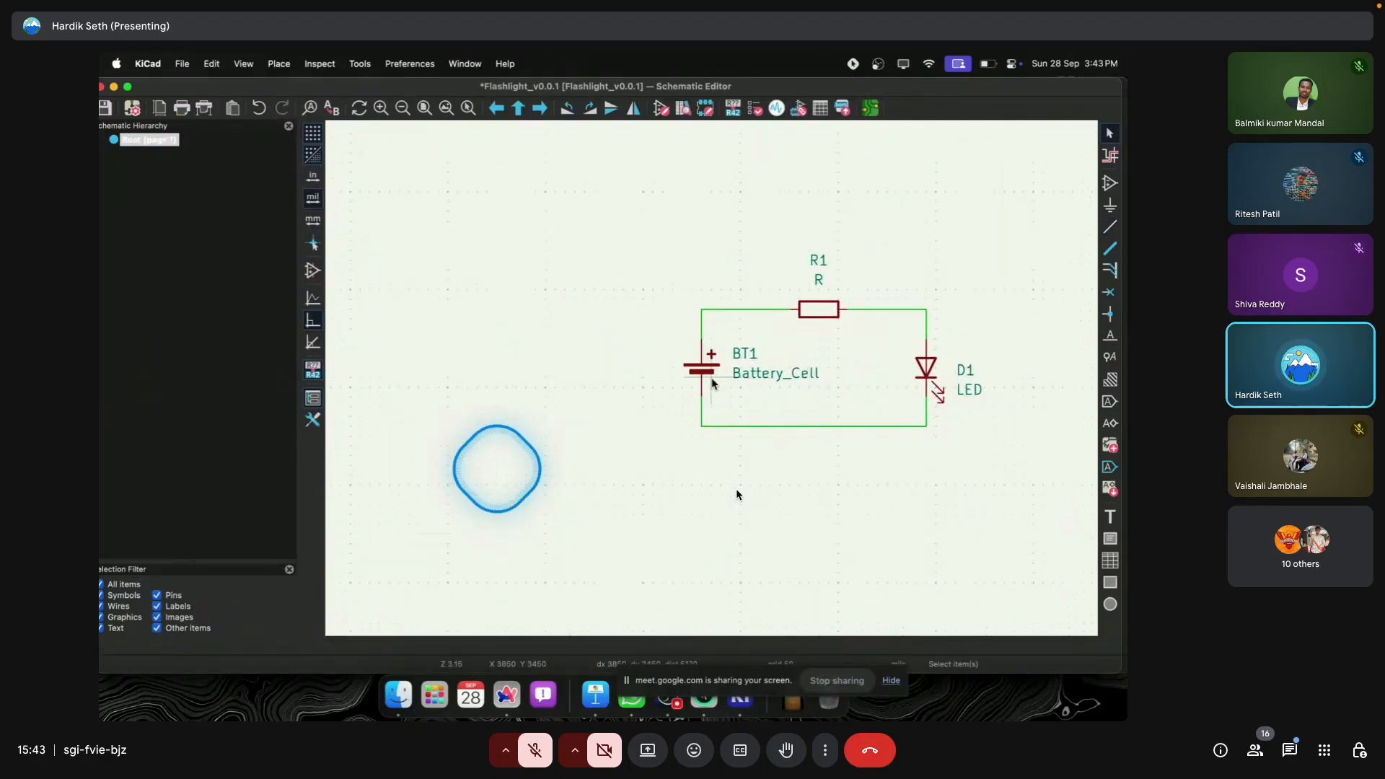
scroll(550, 386, up, 3)
middle_drag(712, 382, 647, 372)
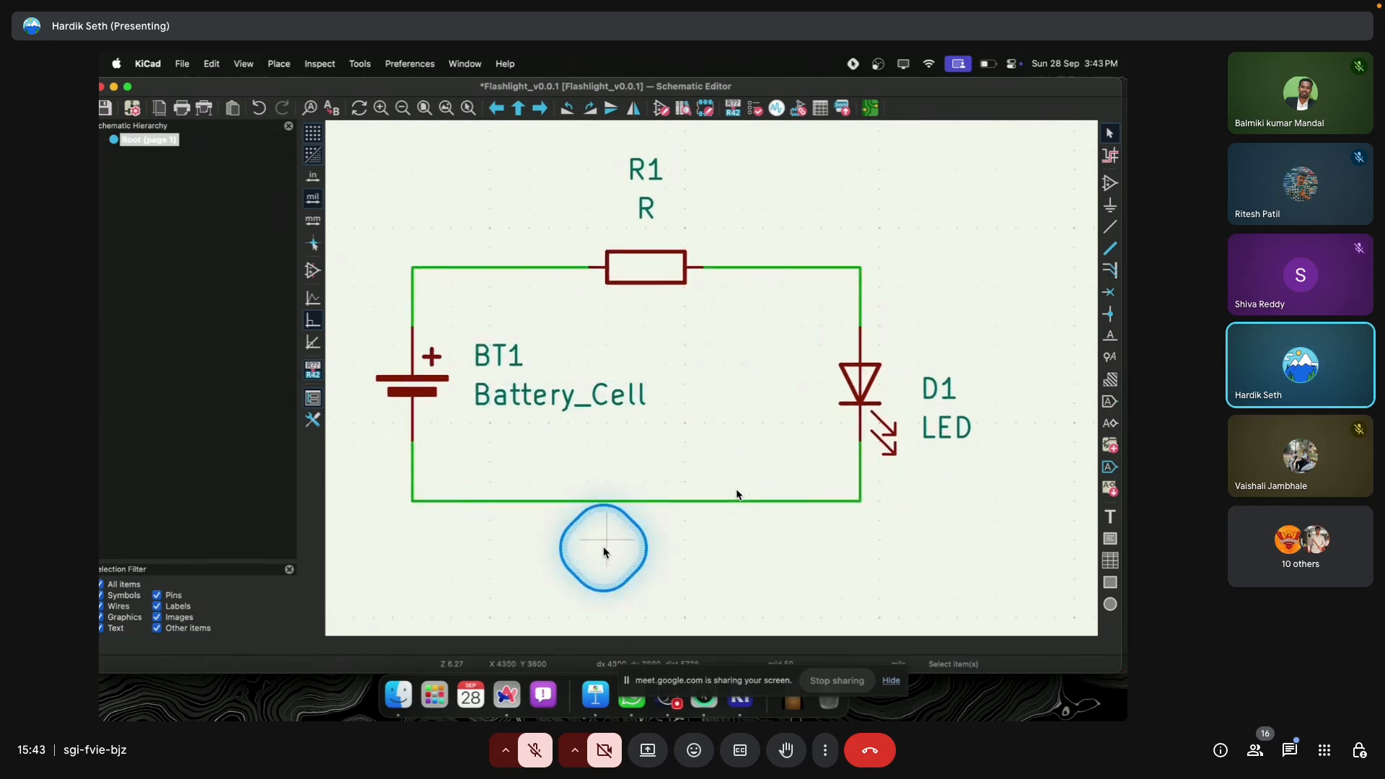
scroll(604, 548, down, 2)
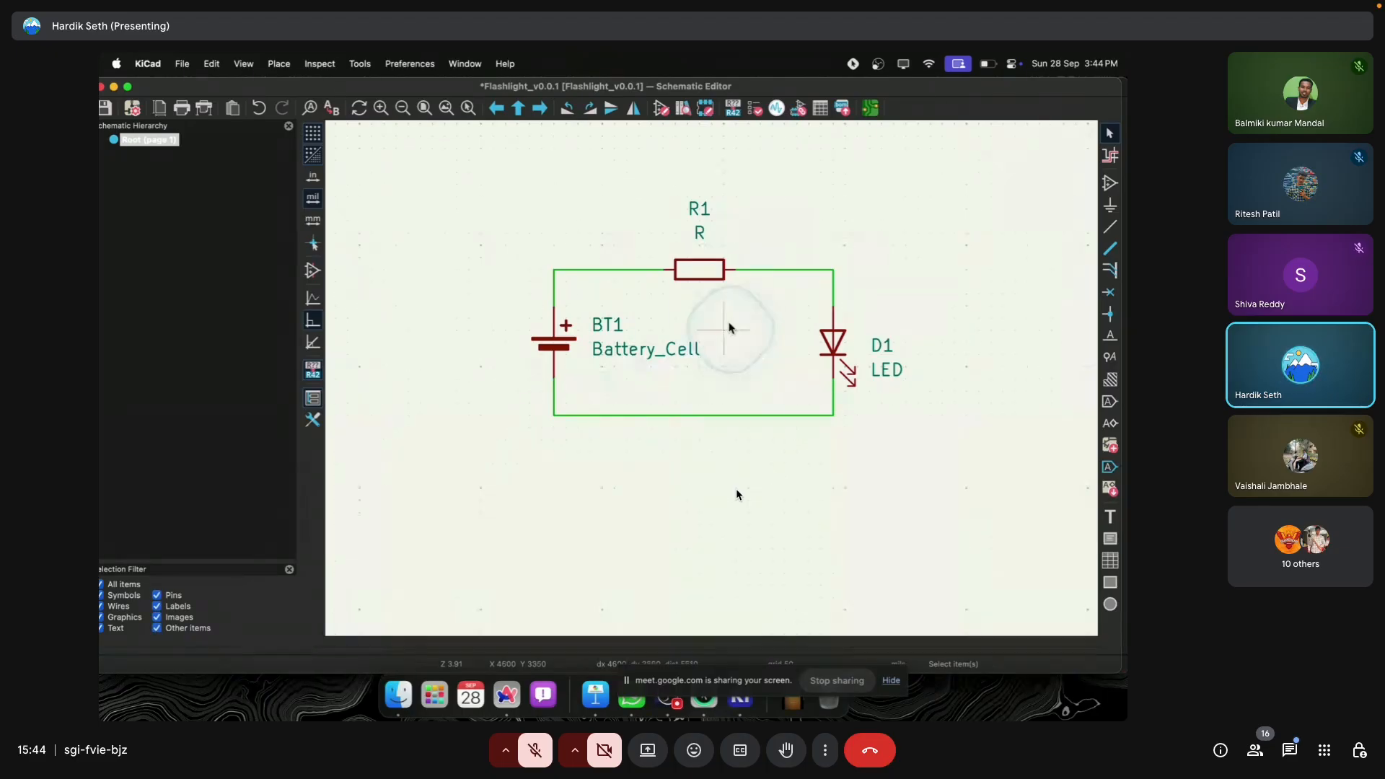
Step: Run the electrical rules check on the closed battery, resistor and LED circuit, and close the checker
click(704, 258)
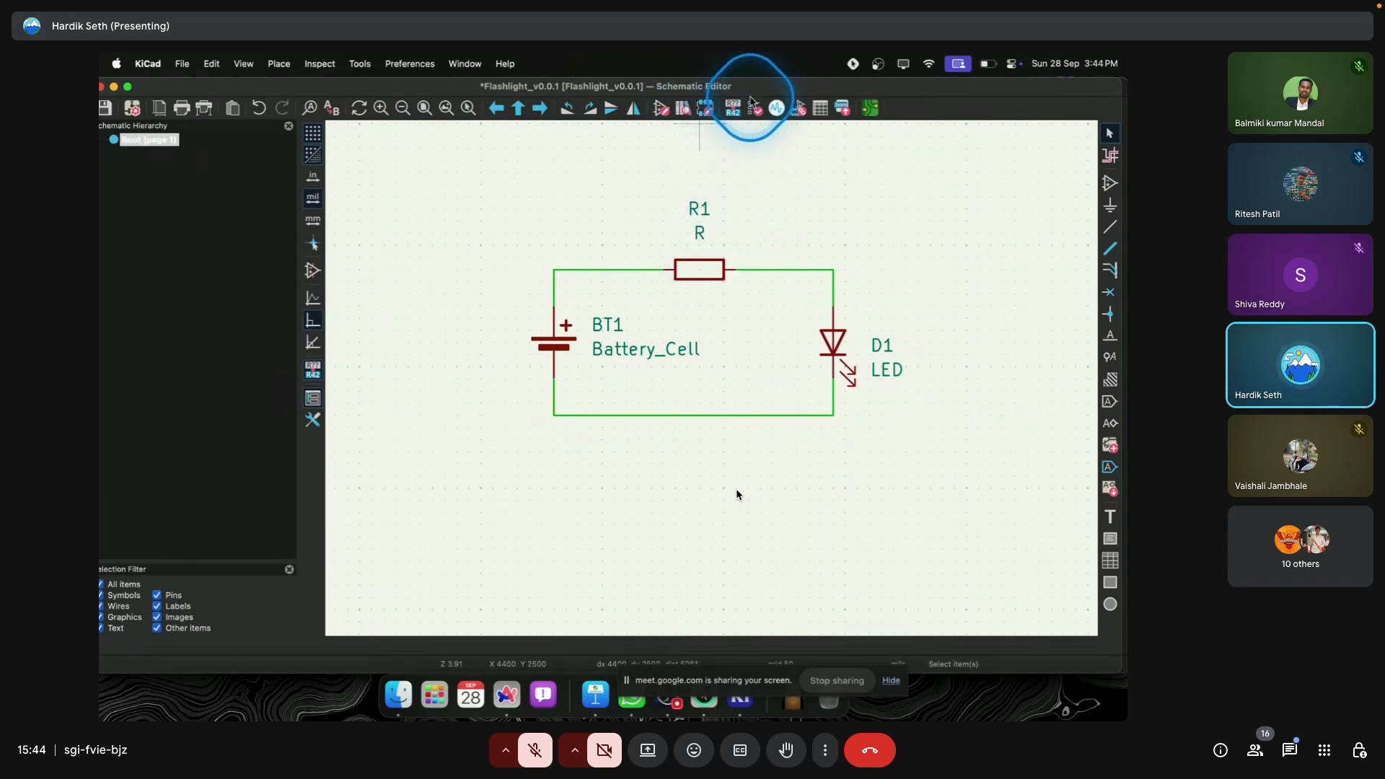
click(755, 107)
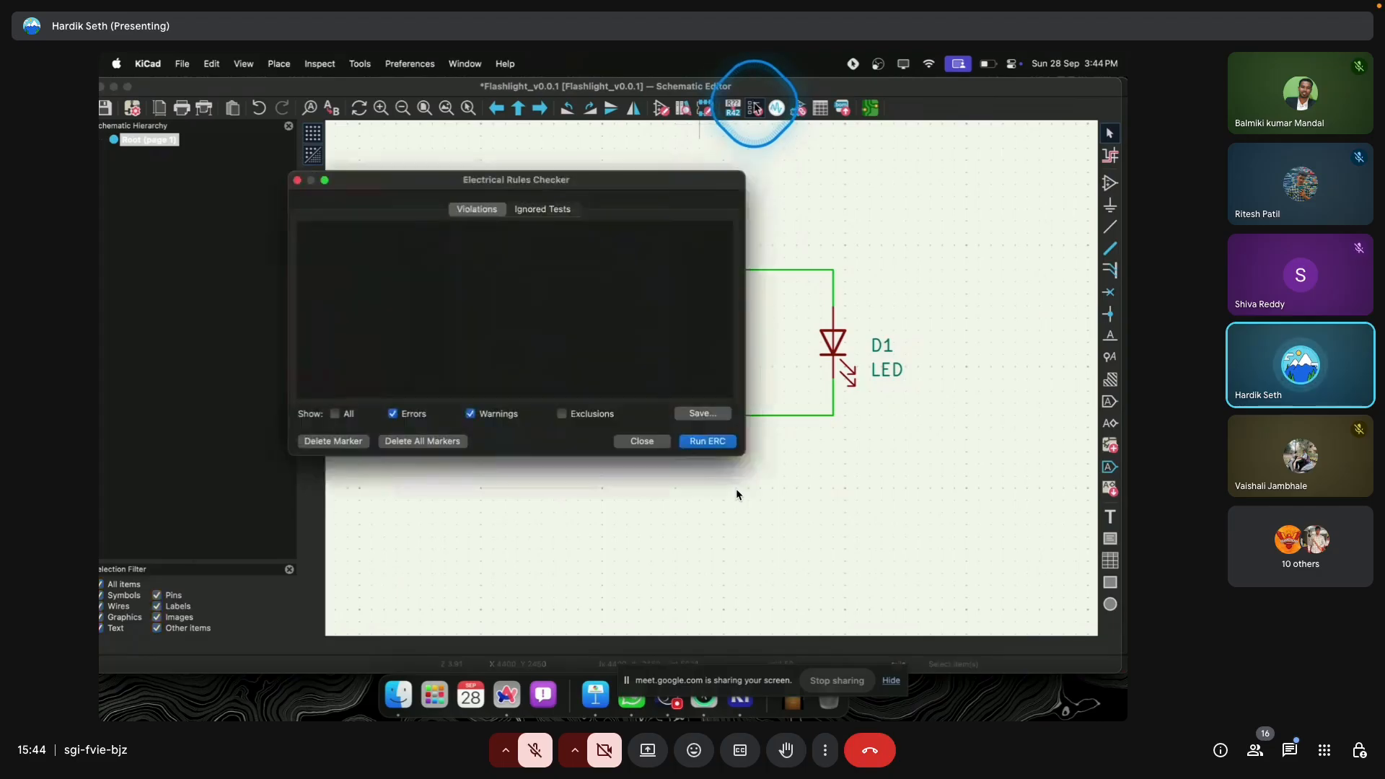
click(297, 180)
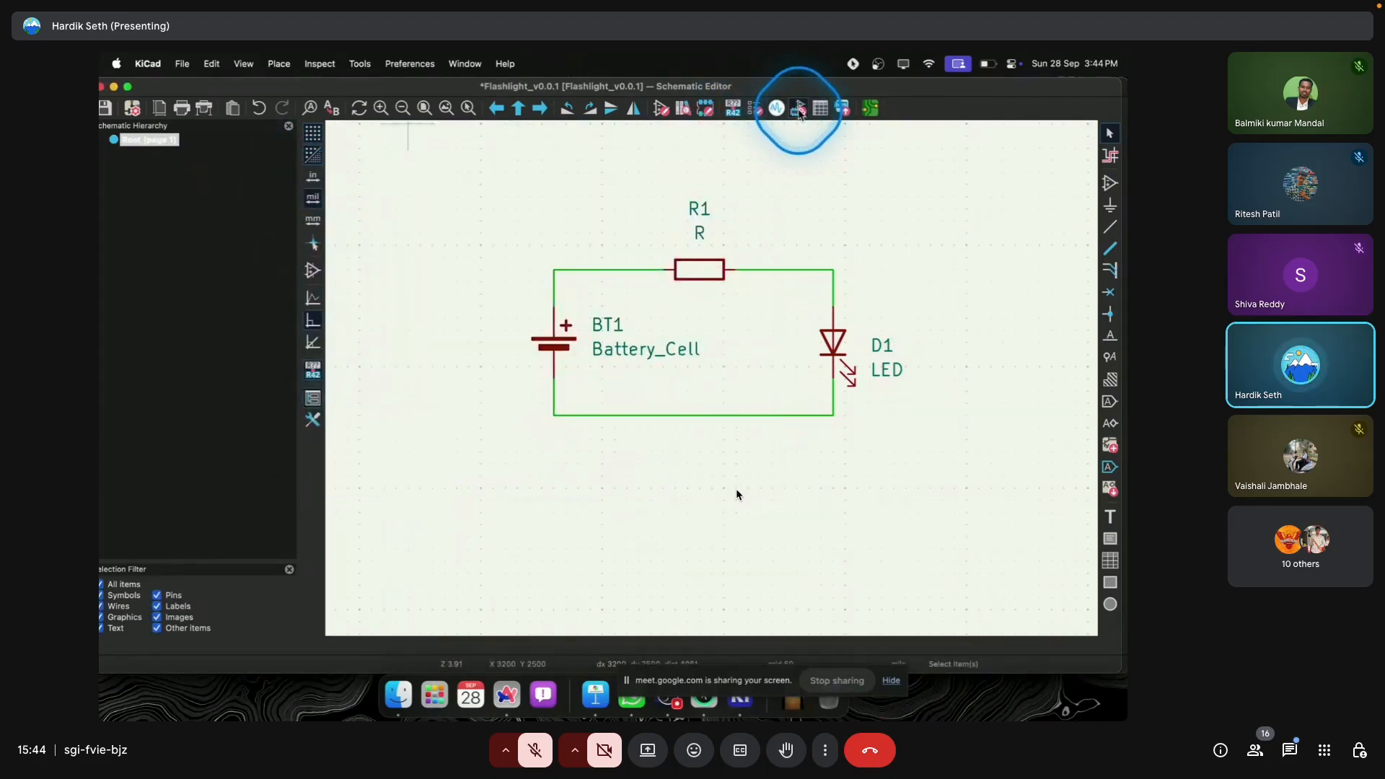
click(756, 110)
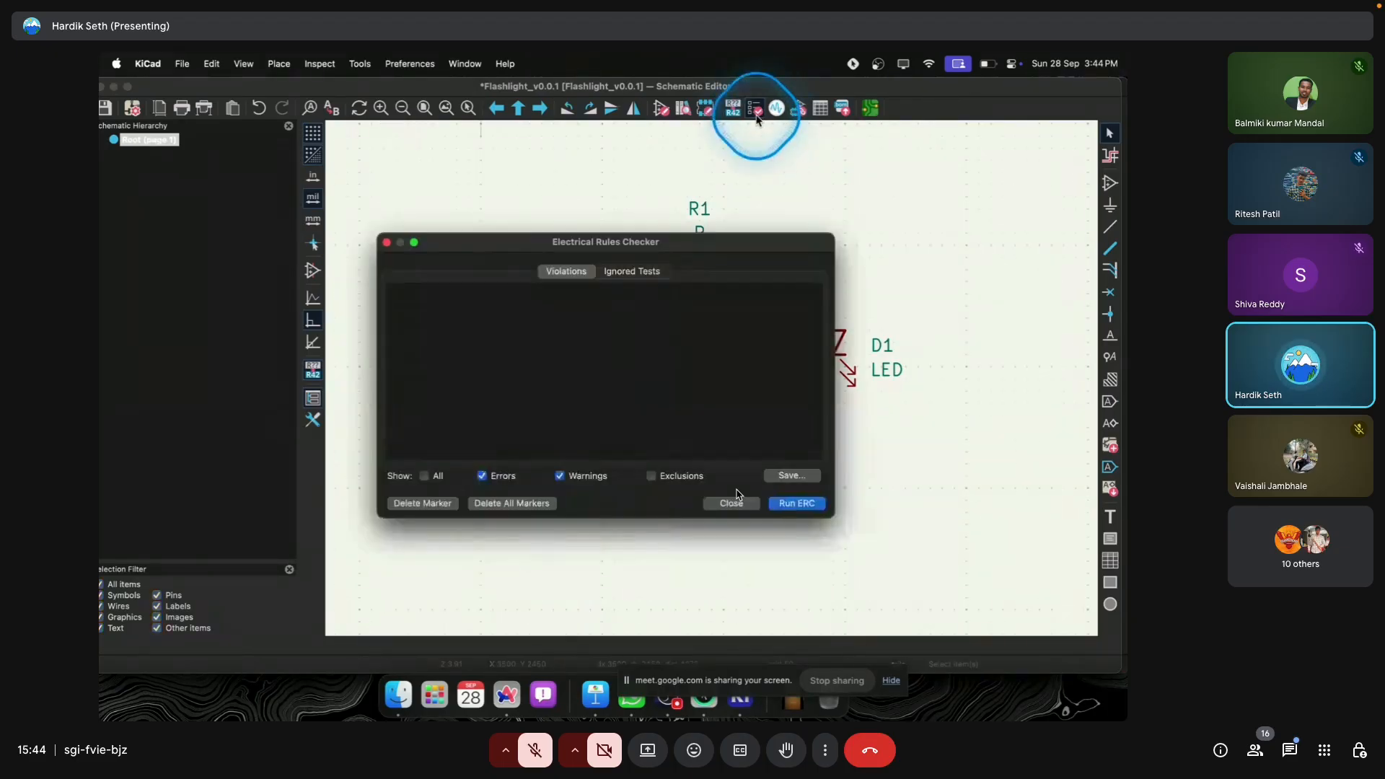
click(790, 505)
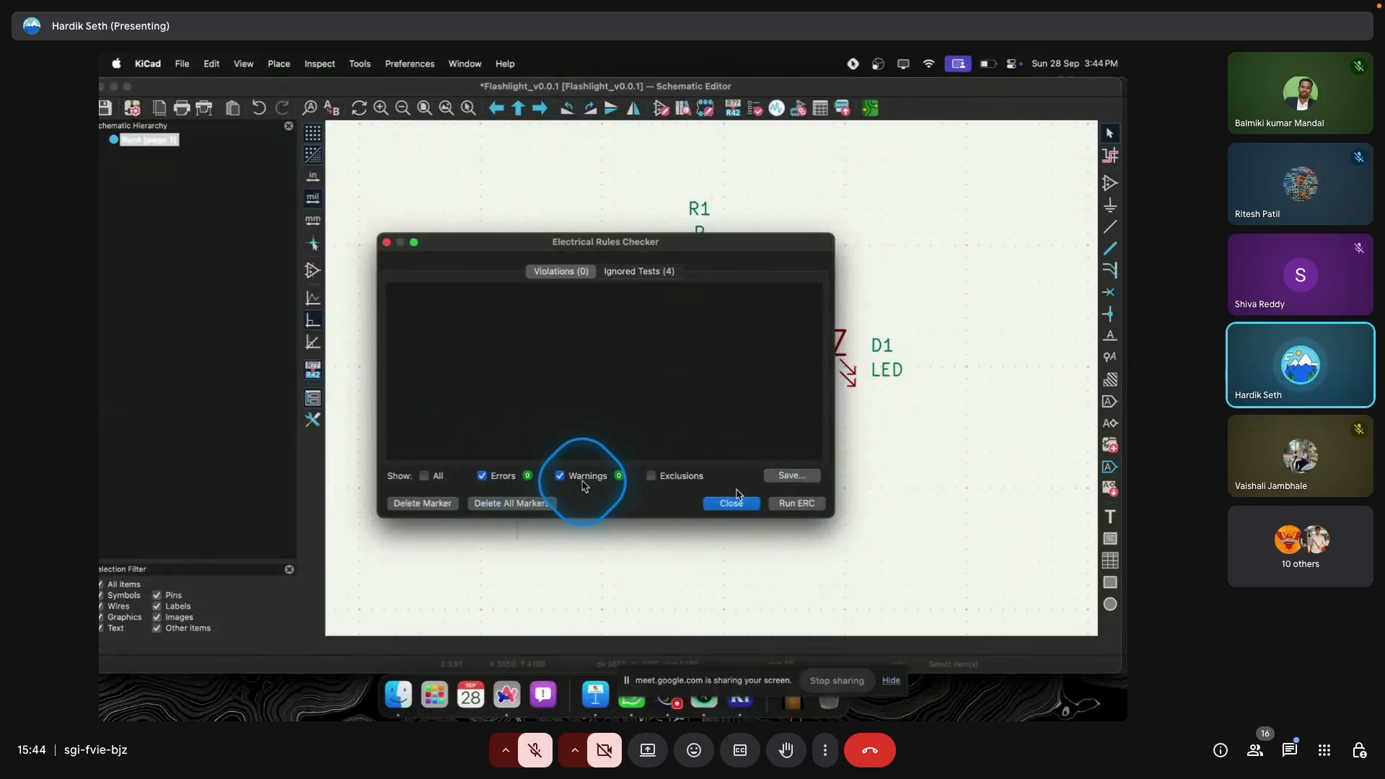
drag(470, 246, 208, 163)
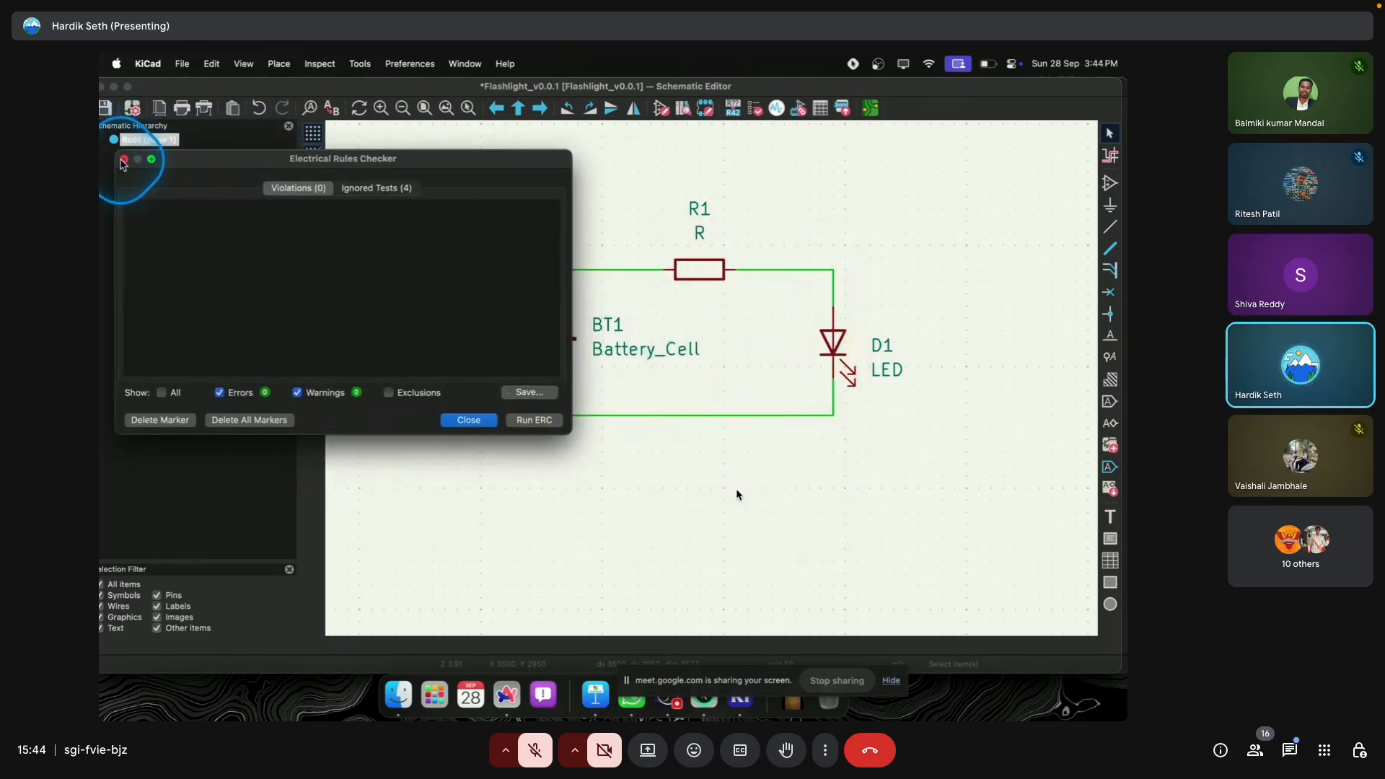
click(123, 161)
Step: Delete the horizontal wire below the components that joins the battery's negative side to the LED's cathode side
click(638, 416)
key(Delete)
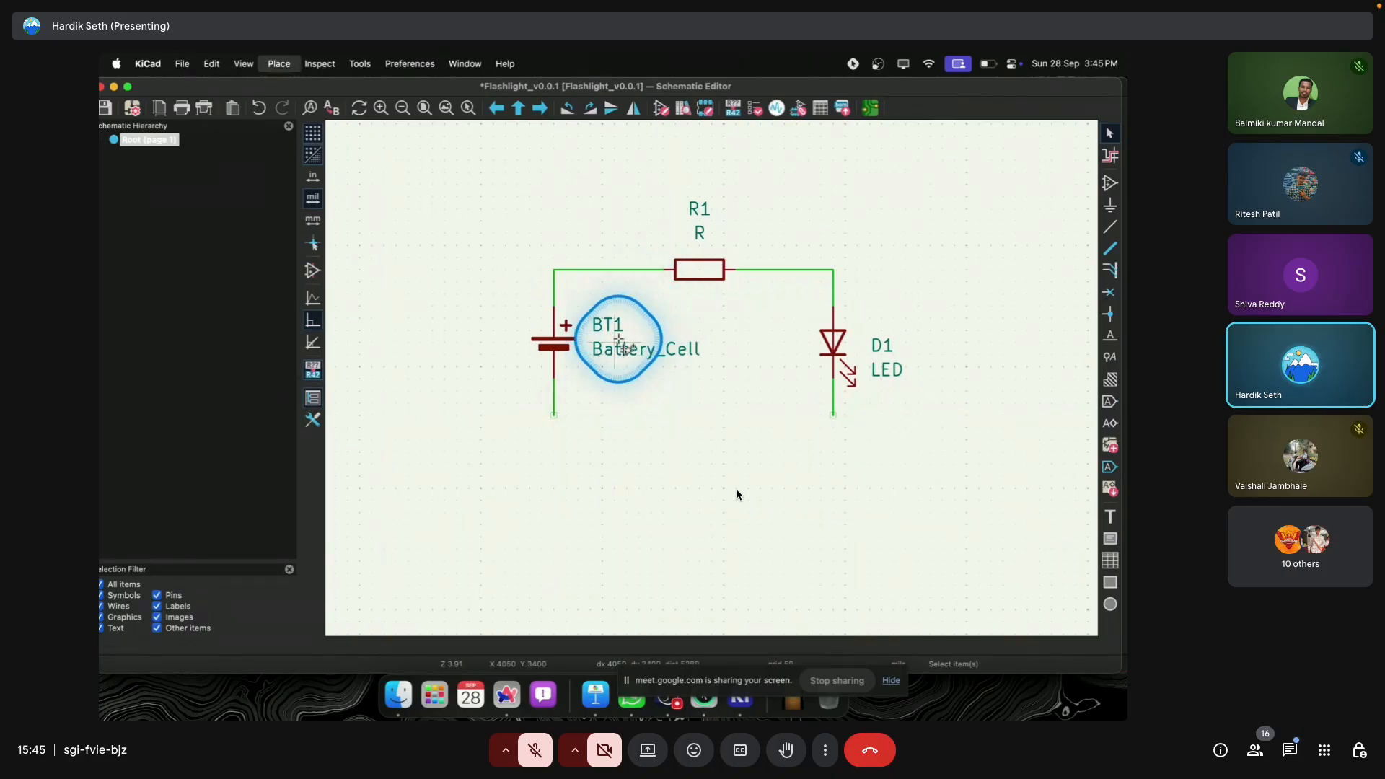
key(a)
key(Escape)
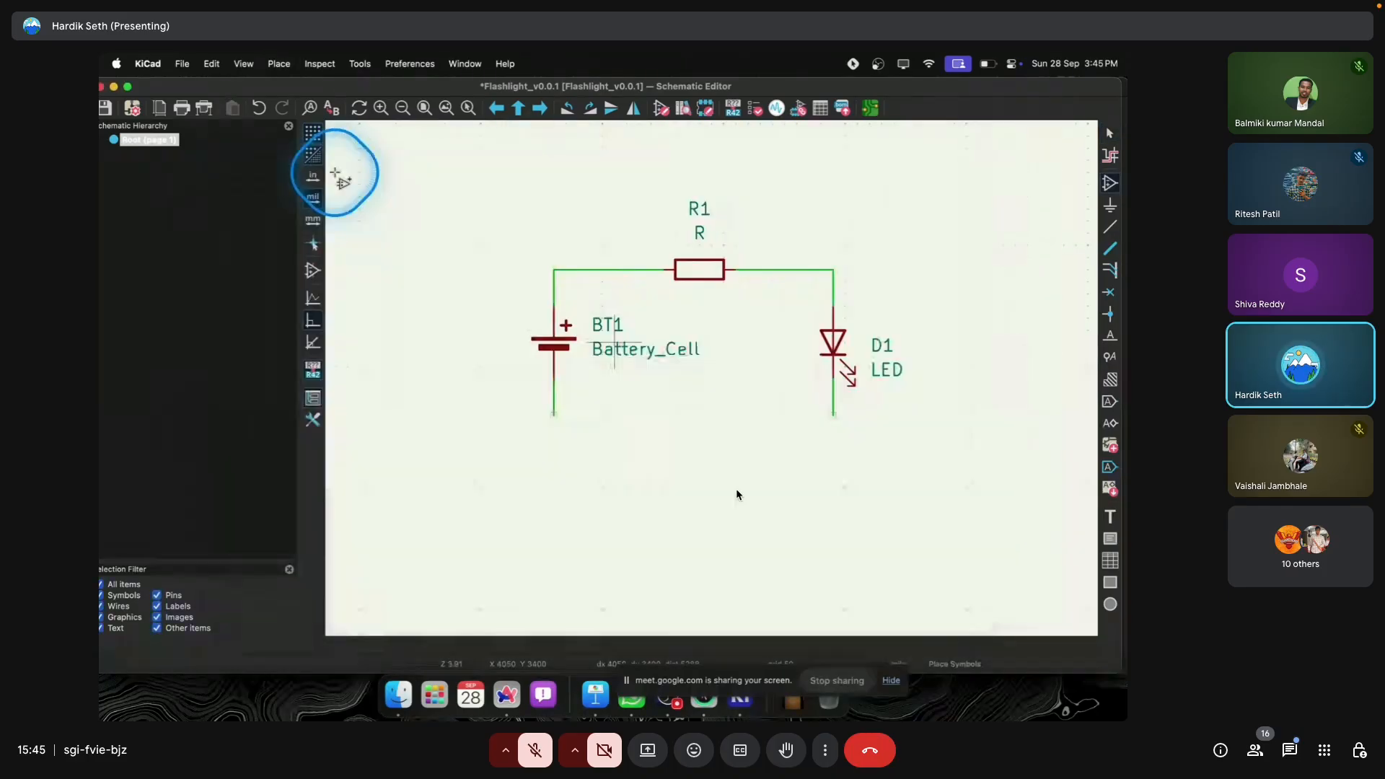
Step: Place the GND power symbol at the end of the battery's negative wire and duplicate it onto the LED's cathode wire
key(p)
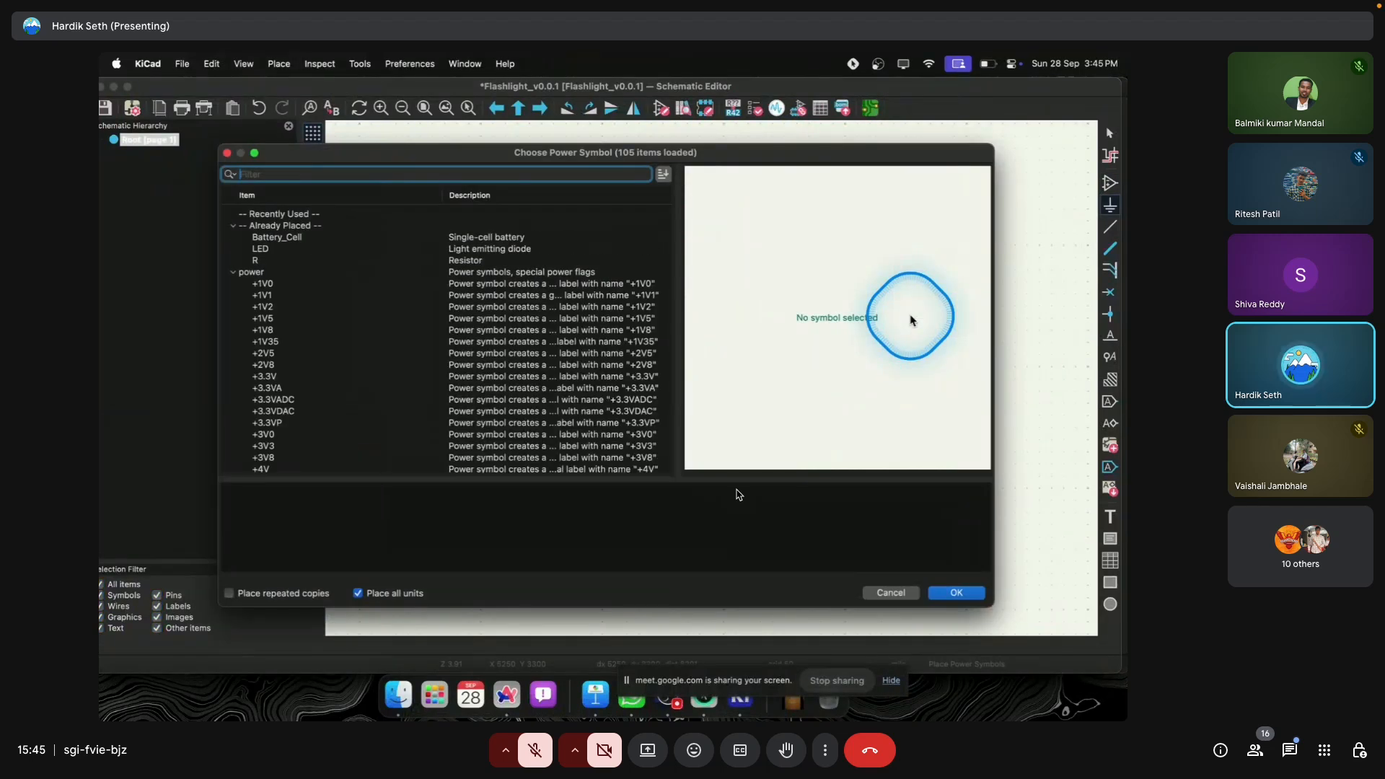
text(s)
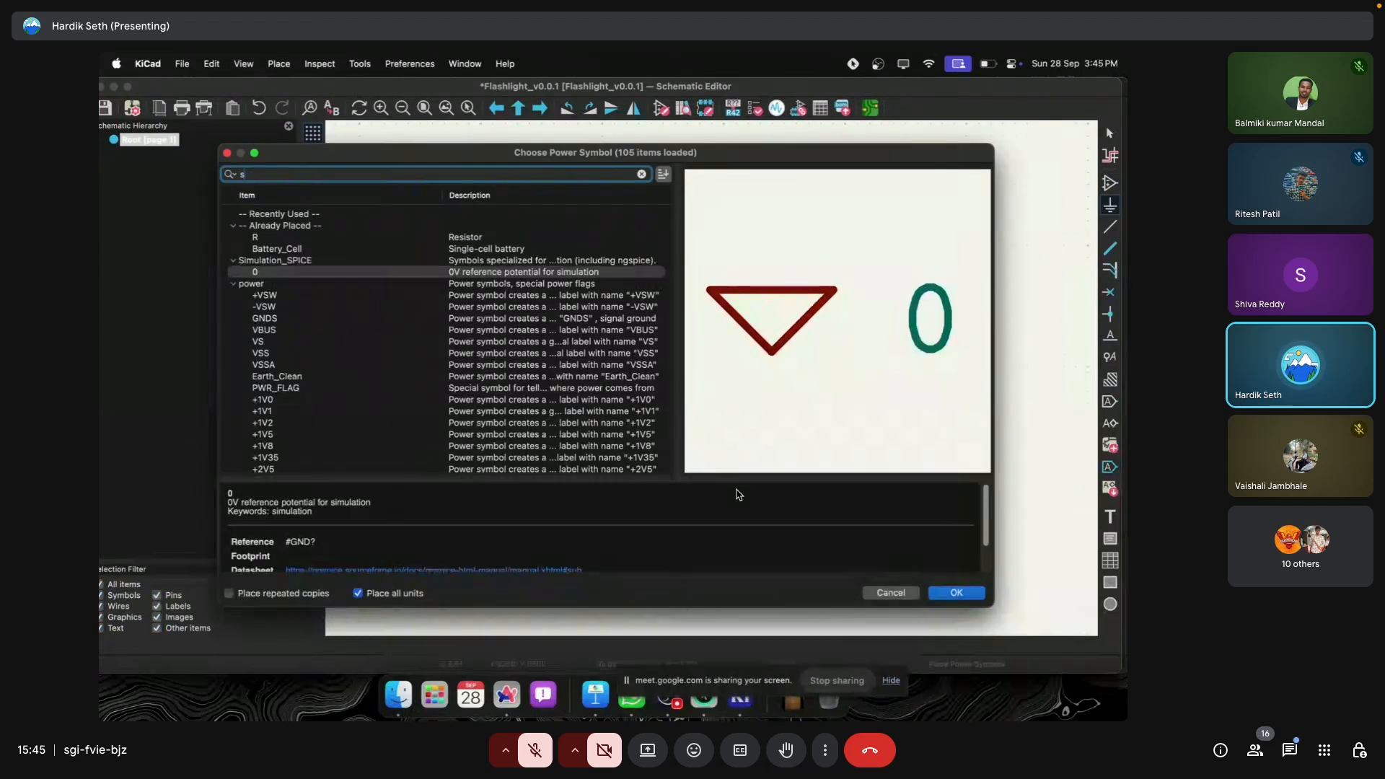
key(BackSpace)
text(gnd)
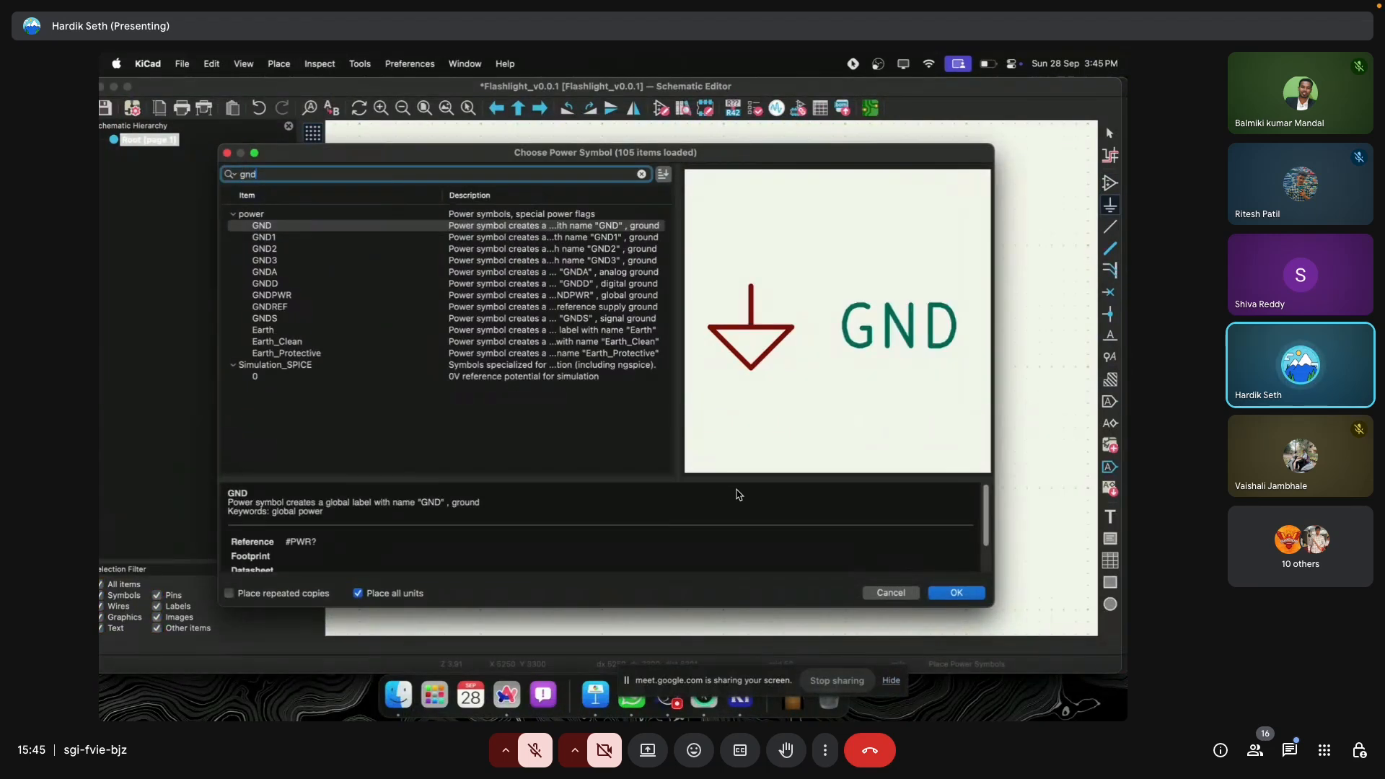
key(Return)
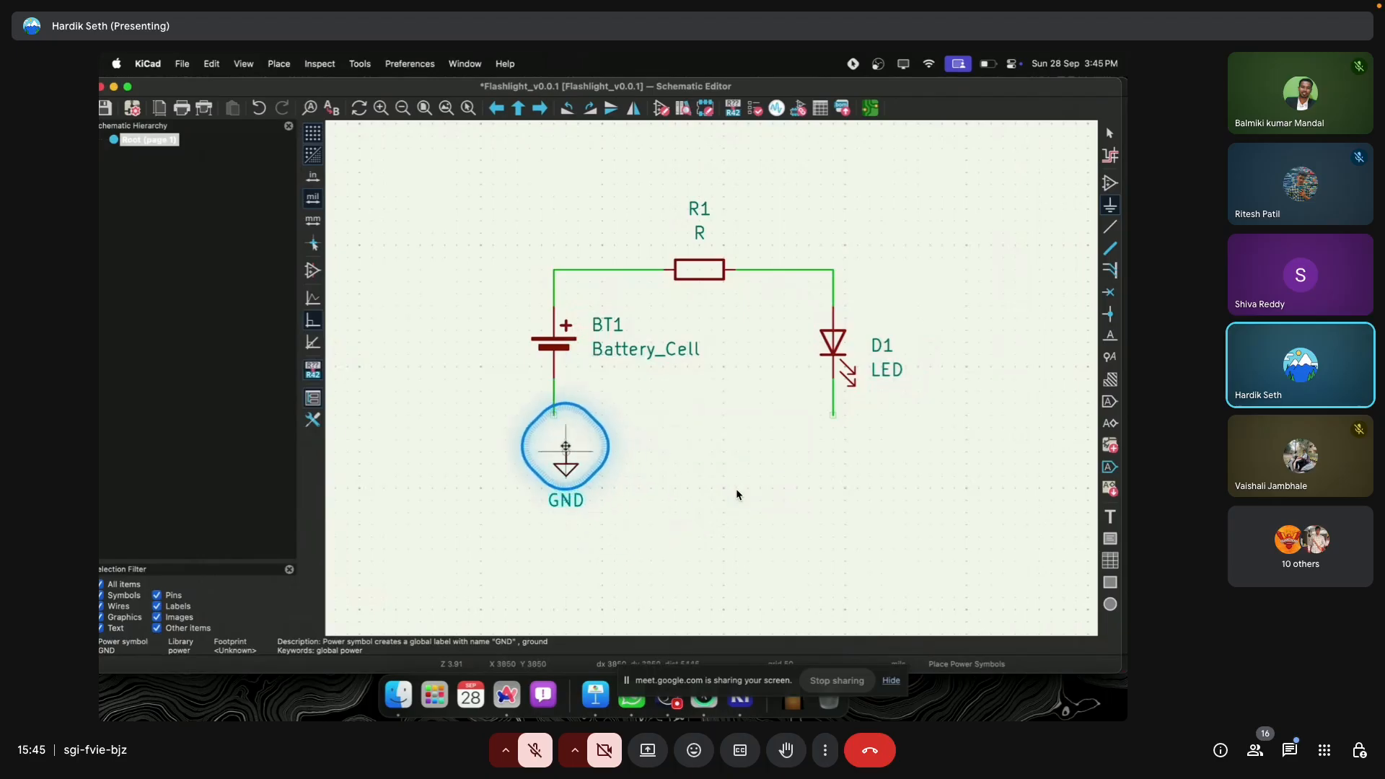
click(554, 418)
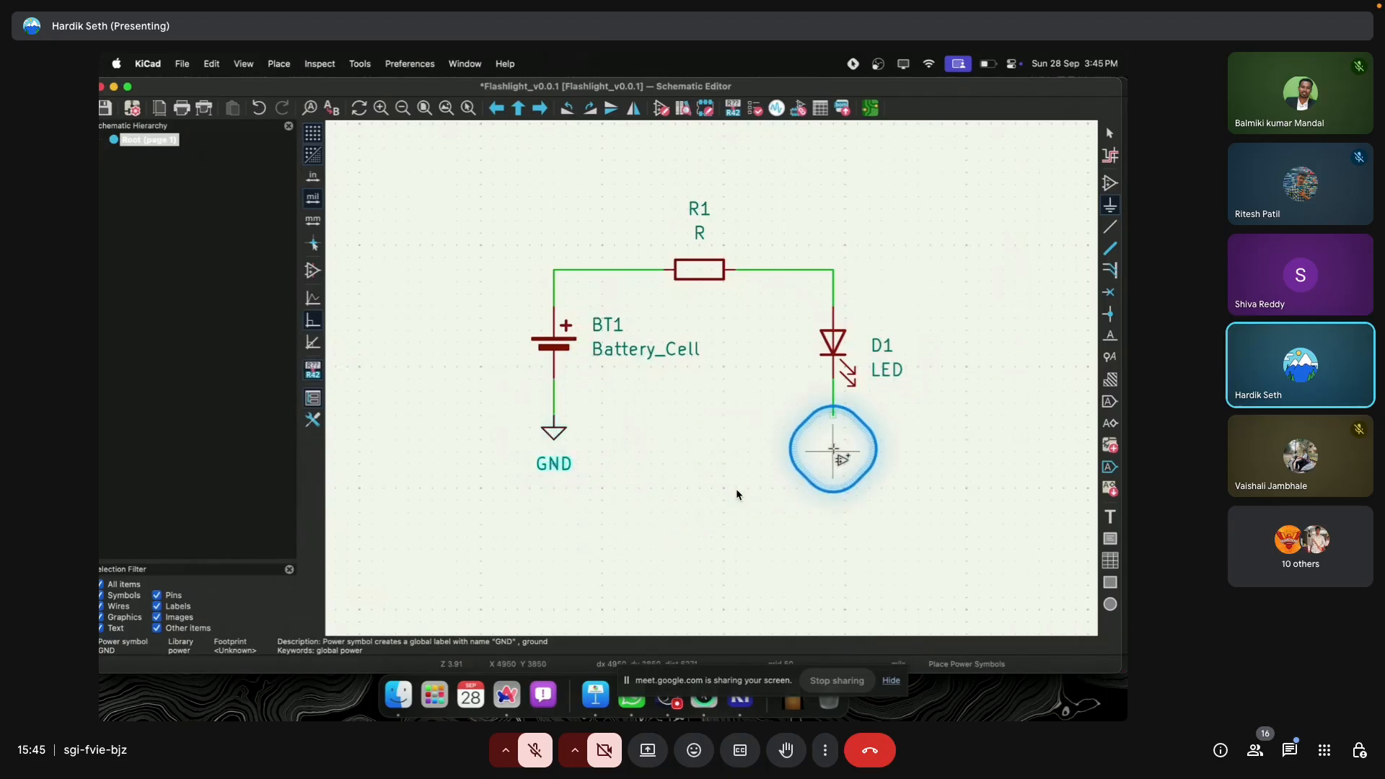
key(Escape)
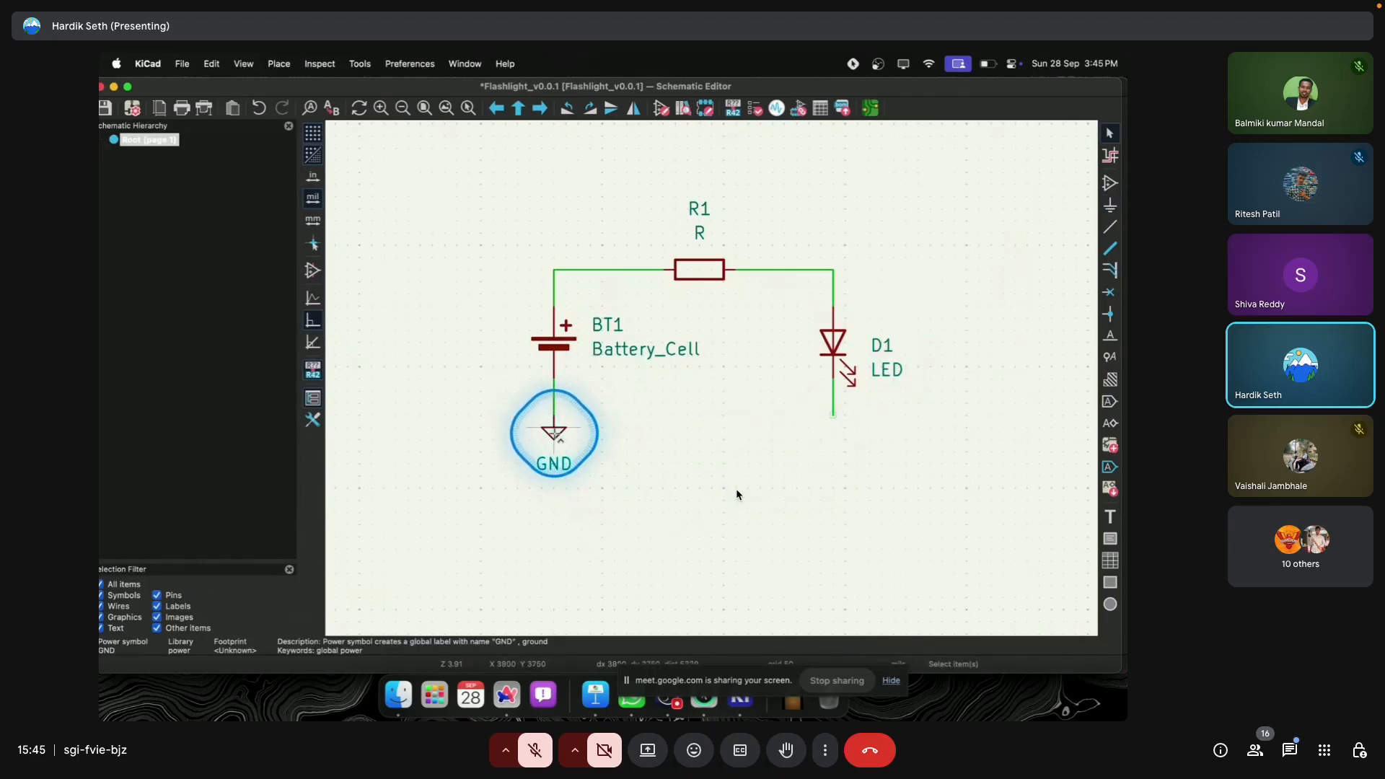
key(super+d)
click(832, 419)
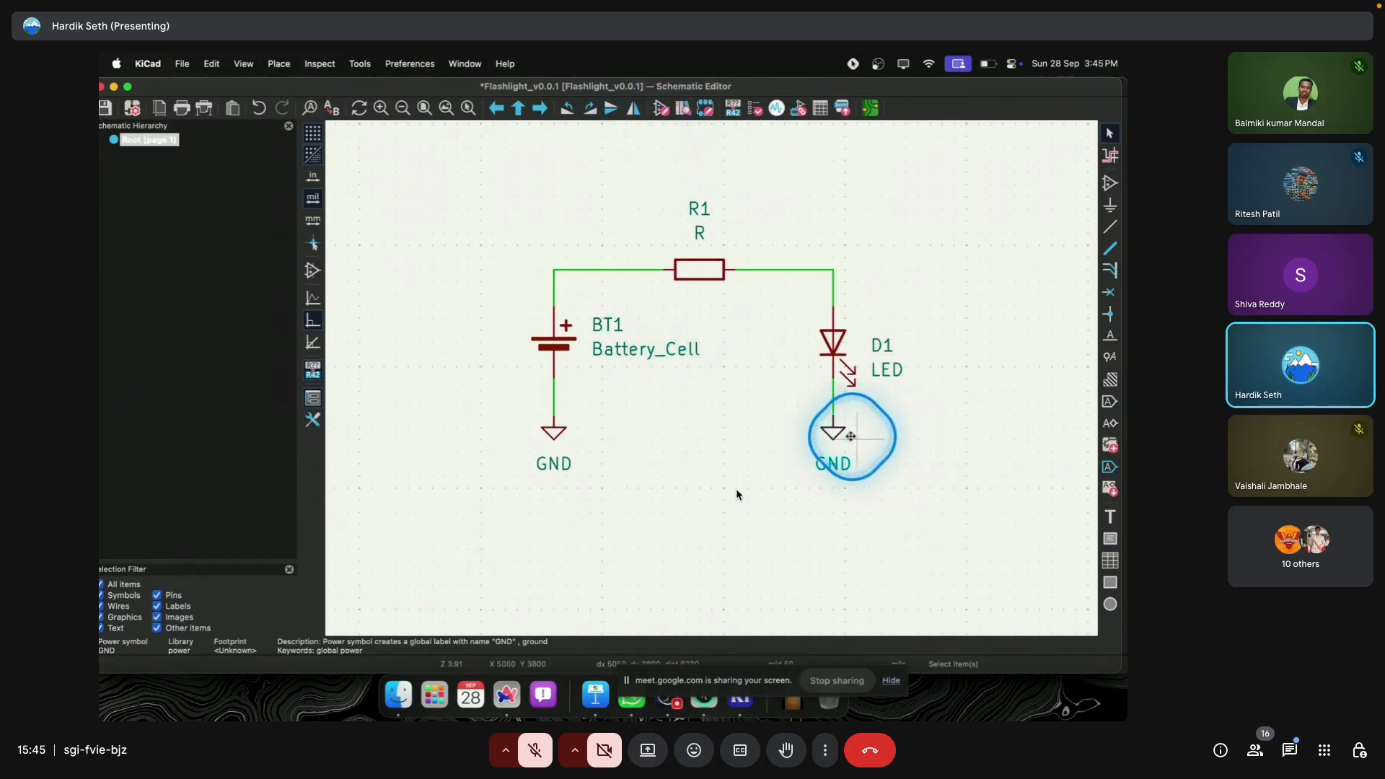
Step: Delete the GND symbols below the LED and the battery
key(Delete)
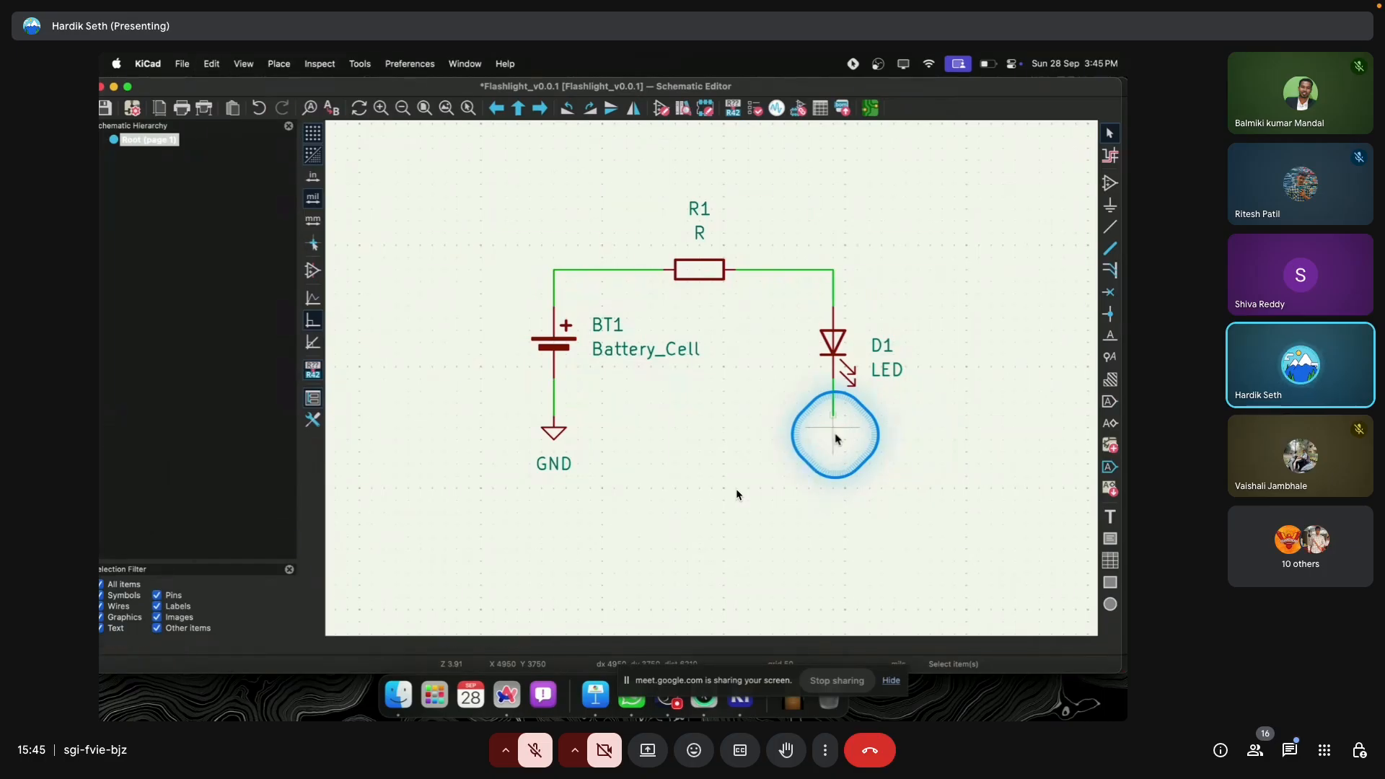
key(Delete)
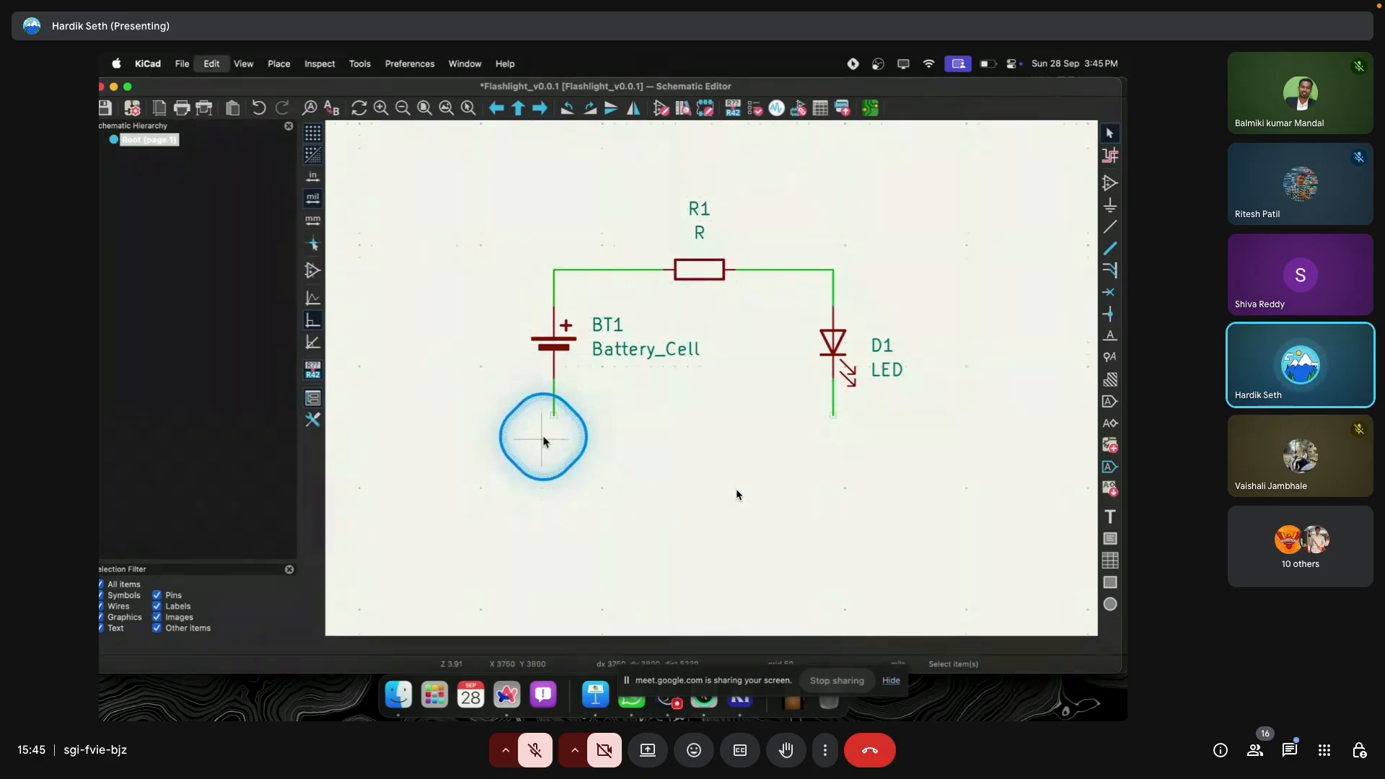
key(w)
click(846, 417)
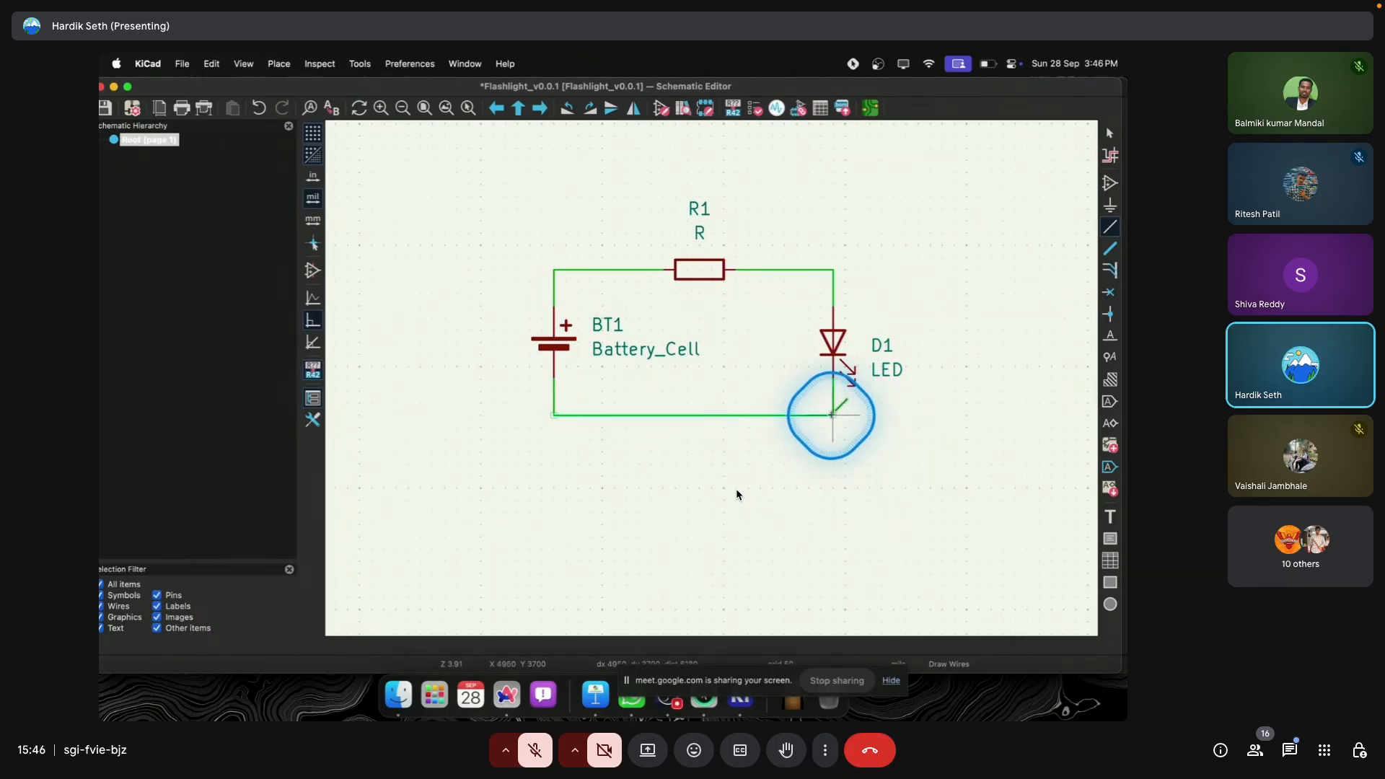
key(Escape)
key(Escape)
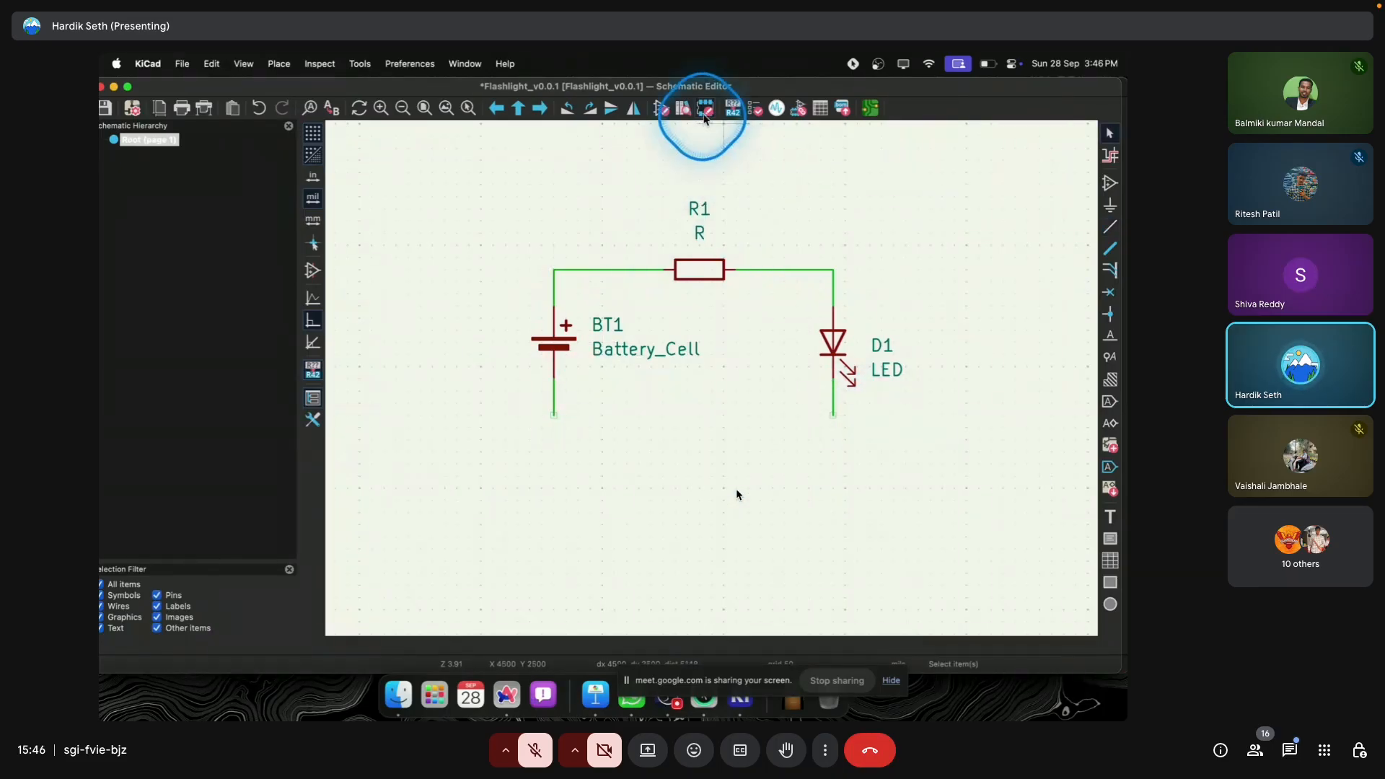
Step: Run the electrical rules check on the open circuit, examine the violations and their markers on the schematic, and close the checker
click(756, 110)
click(797, 503)
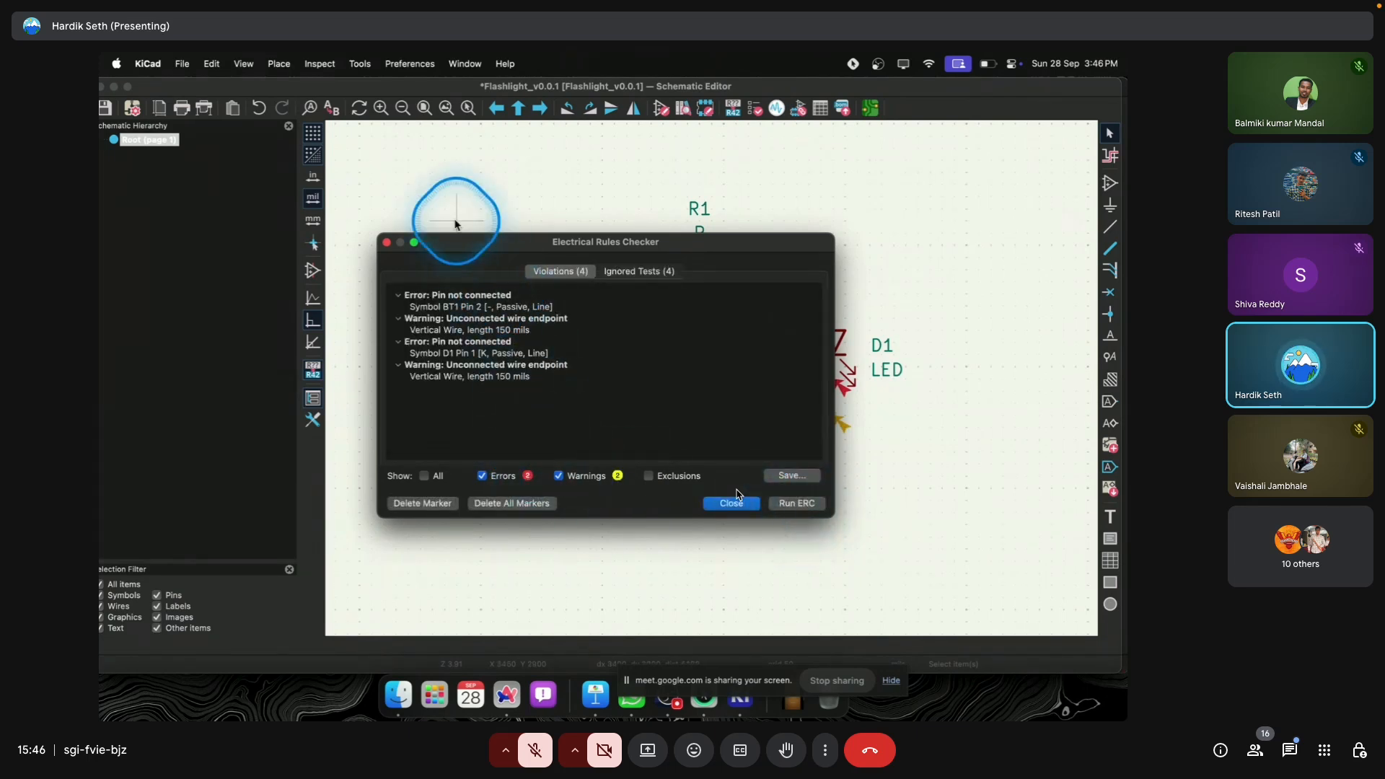
drag(476, 255, 574, 146)
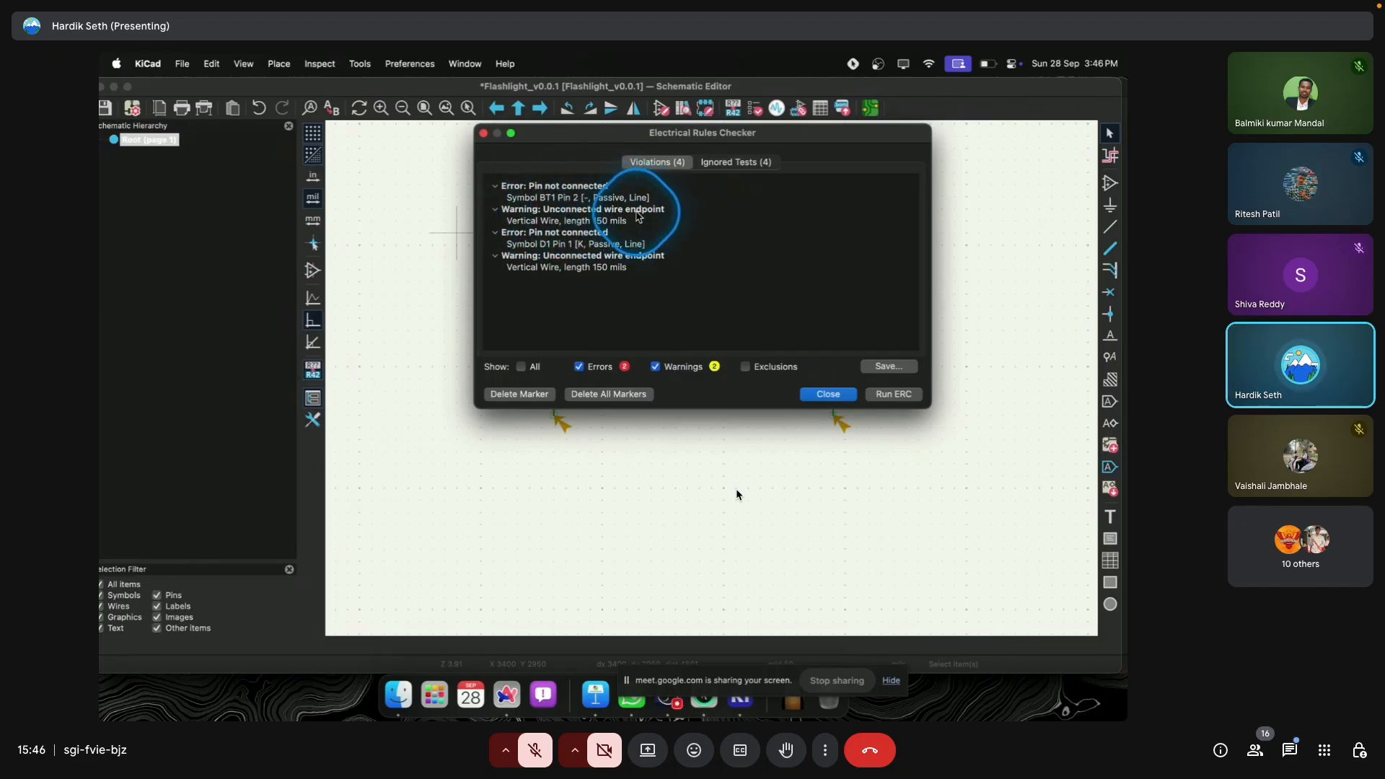
drag(593, 139, 460, 506)
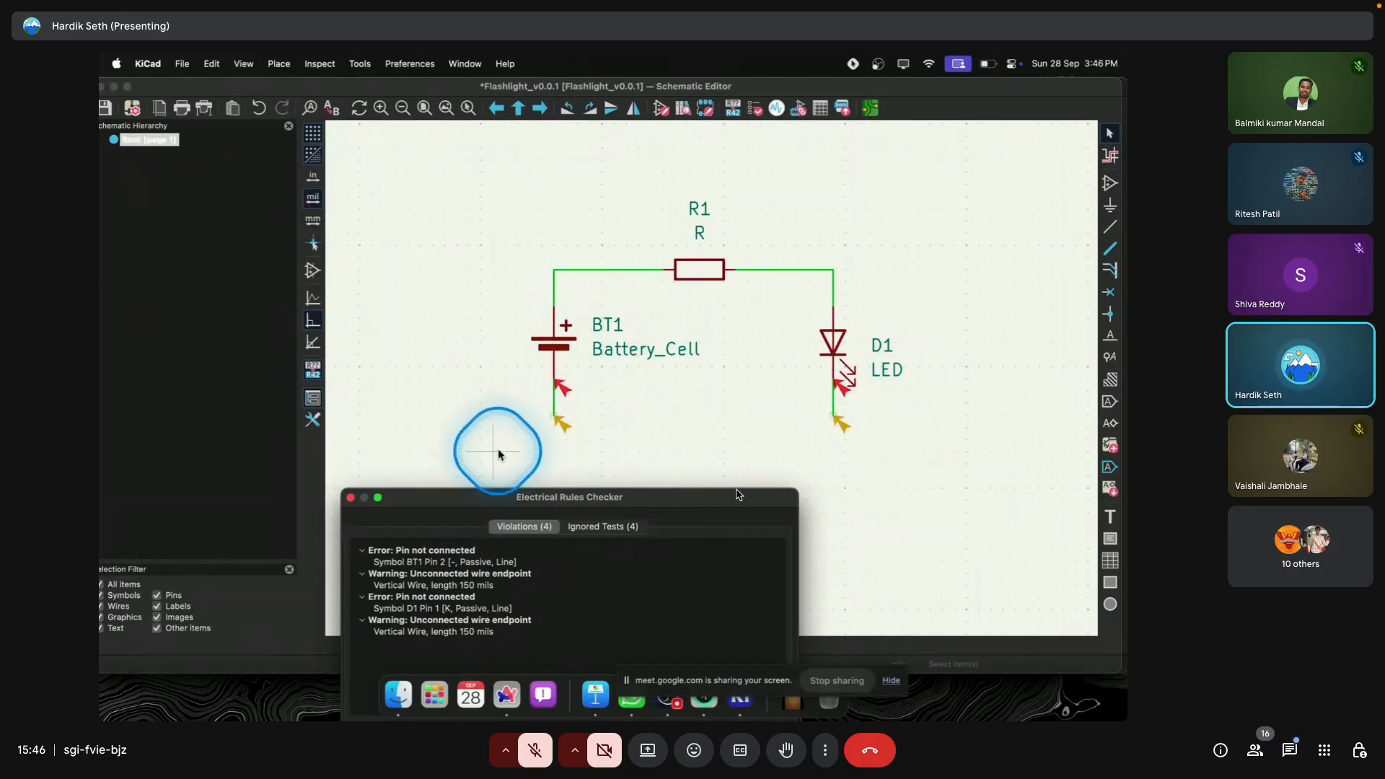
click(351, 499)
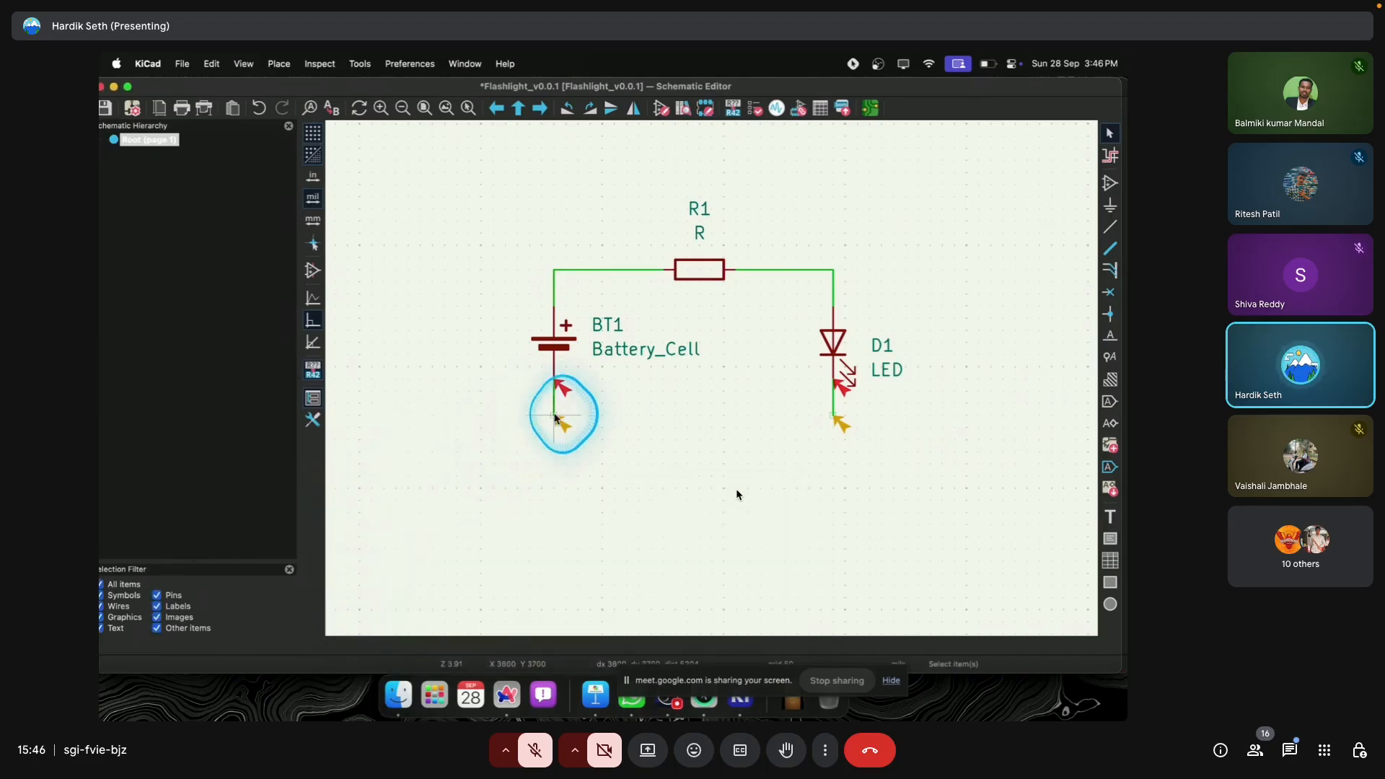
Step: Wire the battery's negative side to the LED's cathode side below the components to close the circuit
key(w)
click(834, 416)
key(Escape)
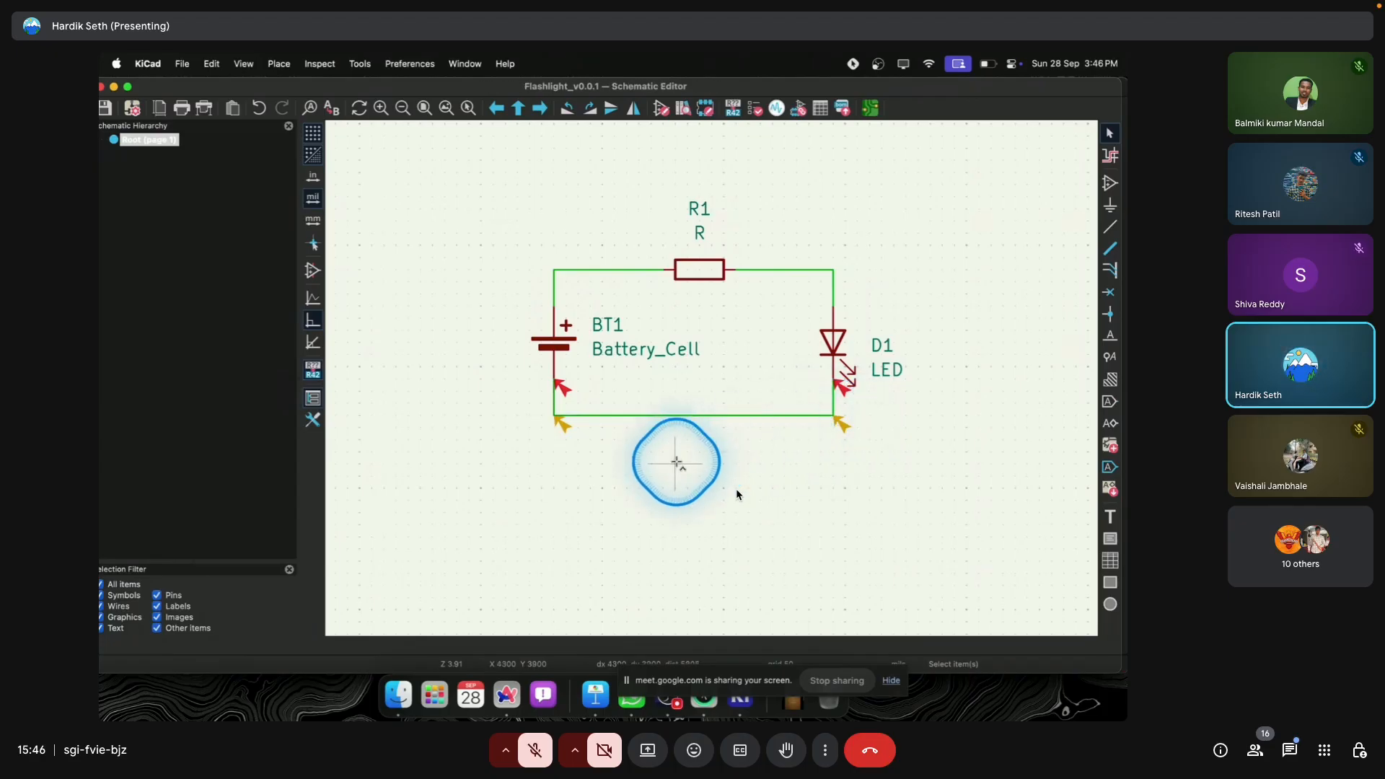
Step: Rerun the electrical rules check on the closed circuit and close the checker
click(755, 108)
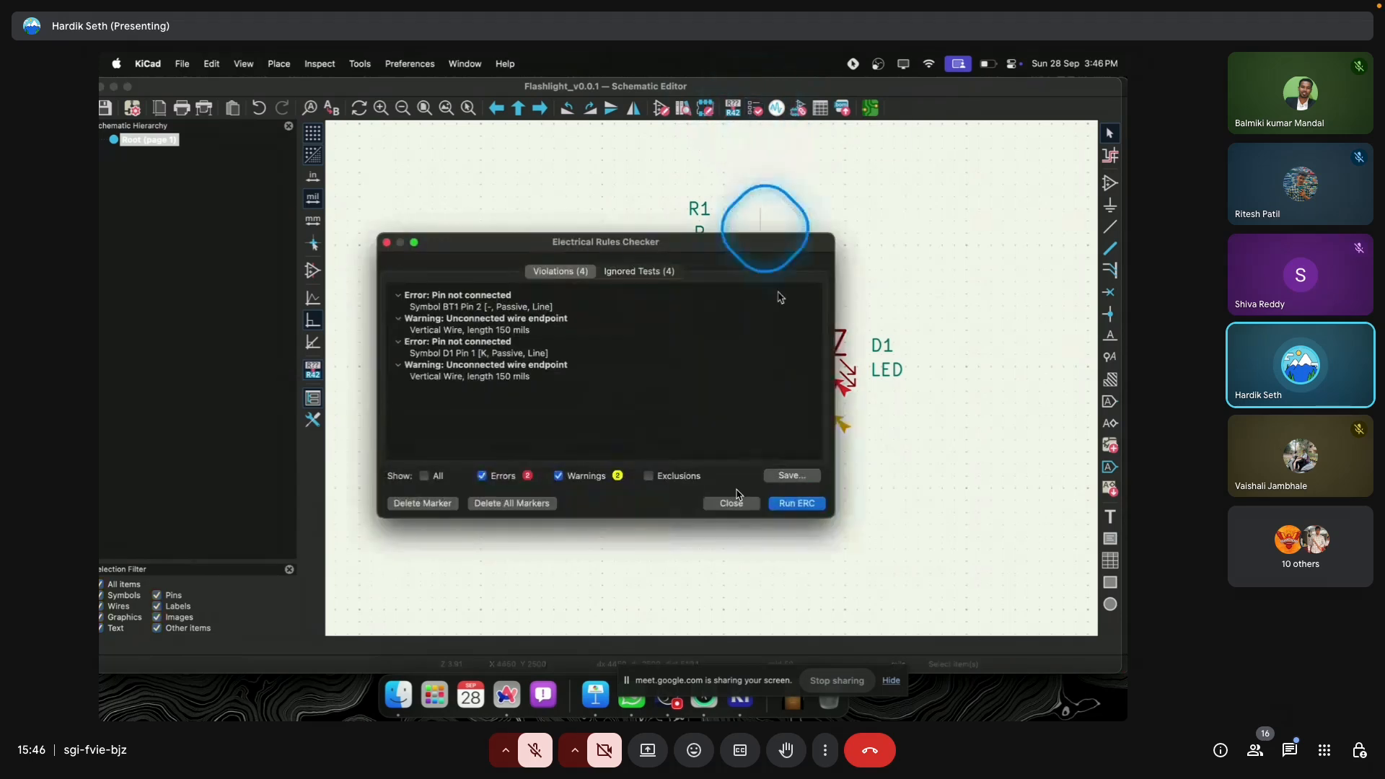
click(795, 506)
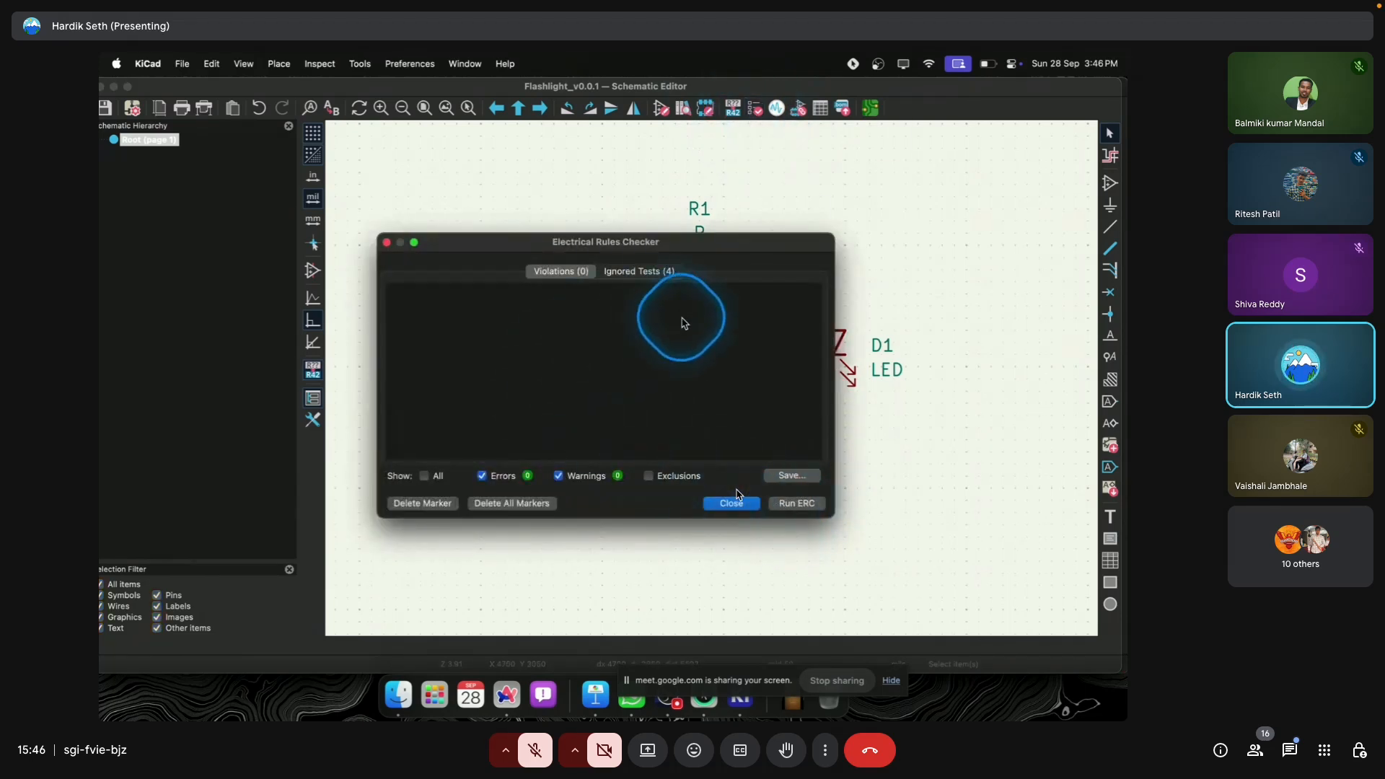
click(732, 503)
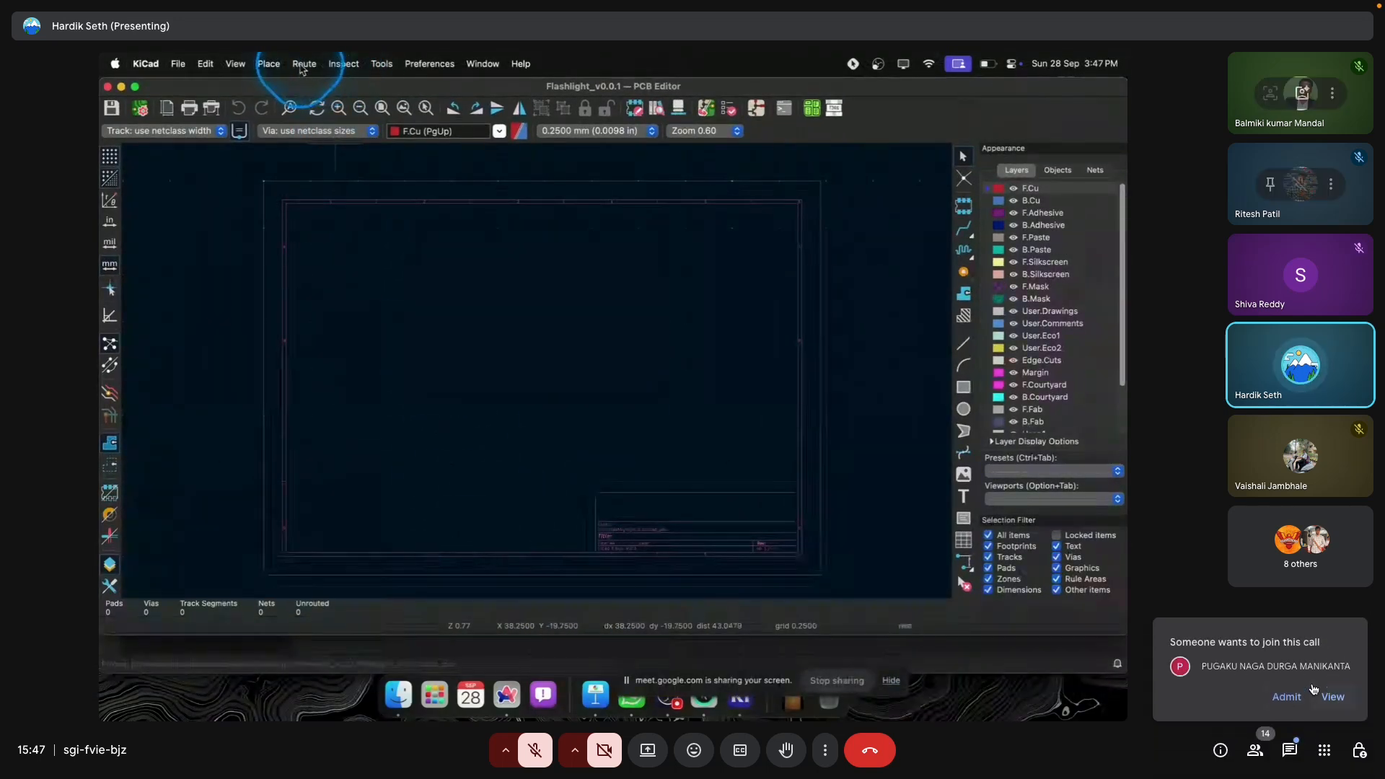
Step: Admit the waiting participant to the call
click(1287, 697)
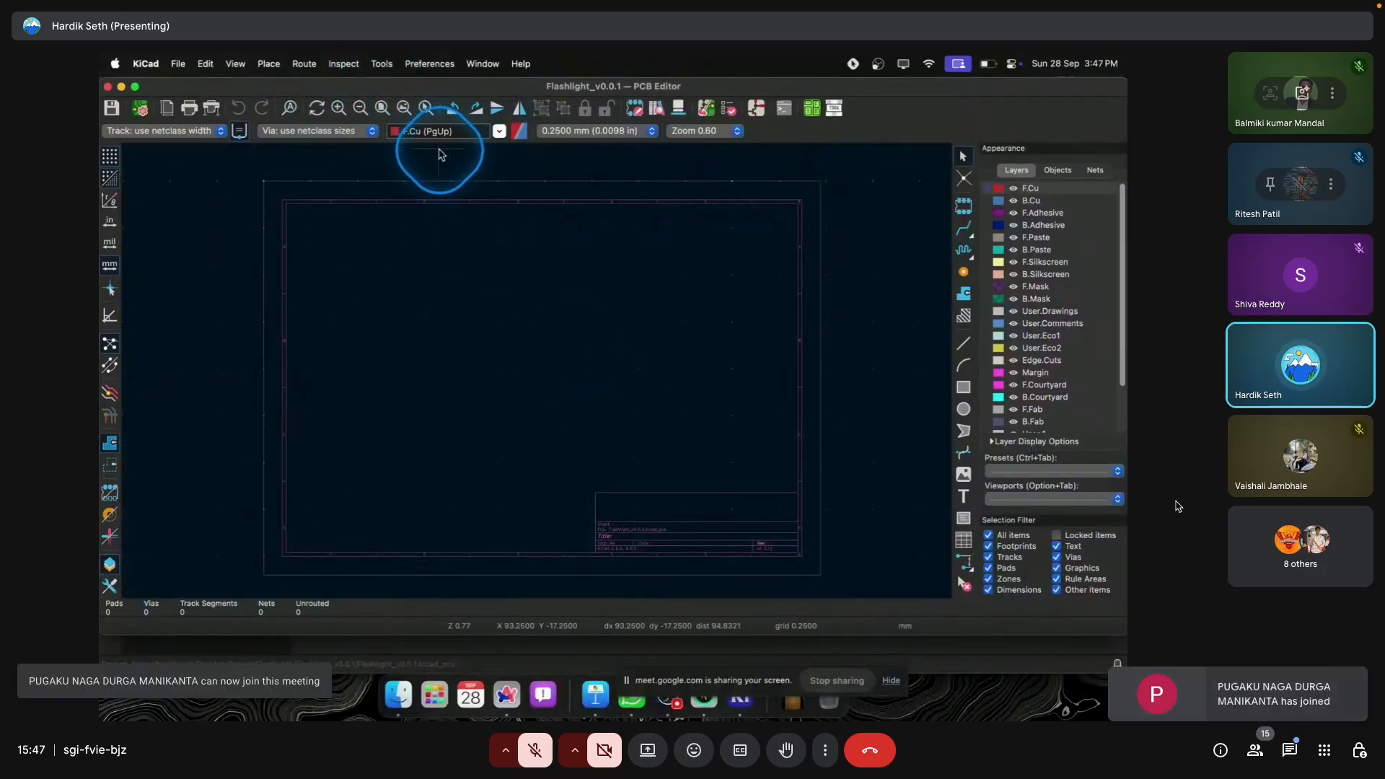
Step: Try to update the PCB from the schematic and close the update dialog
click(382, 65)
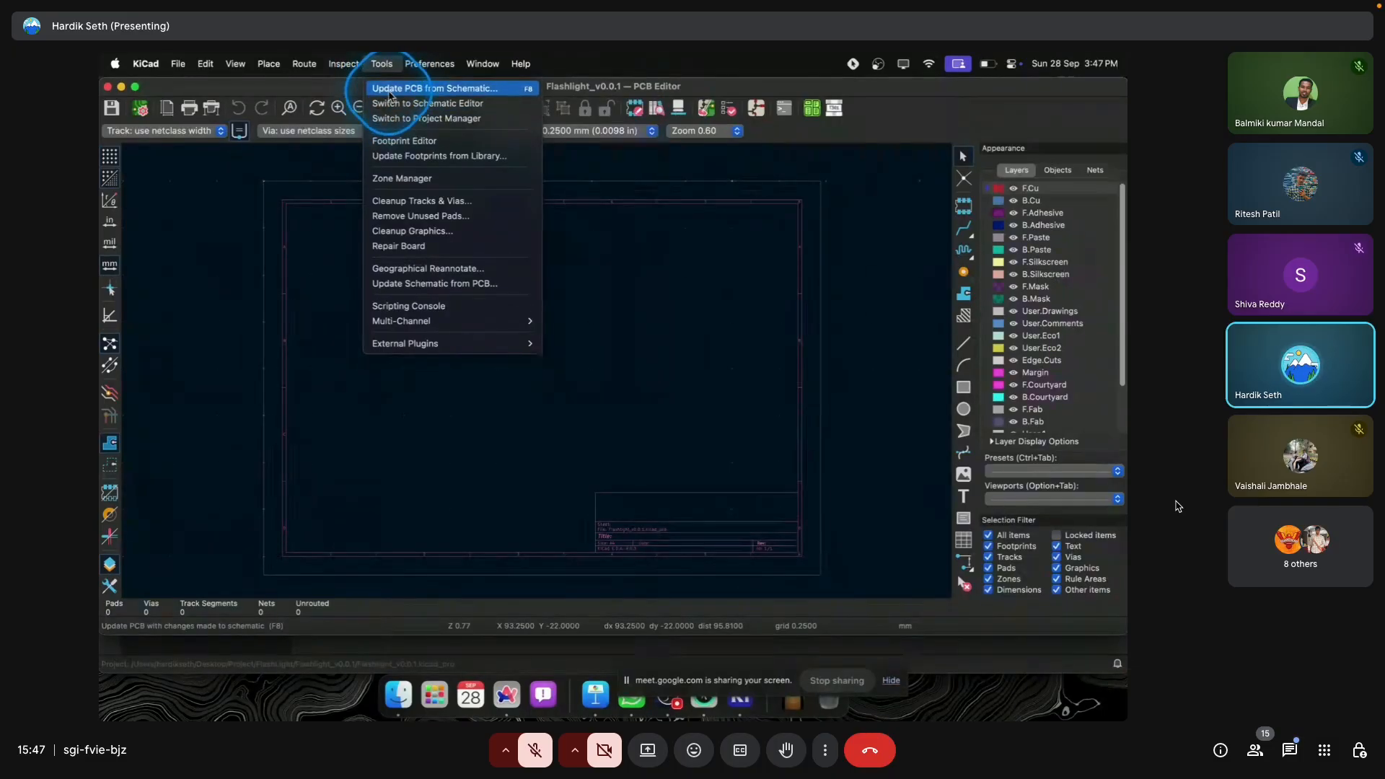
click(481, 93)
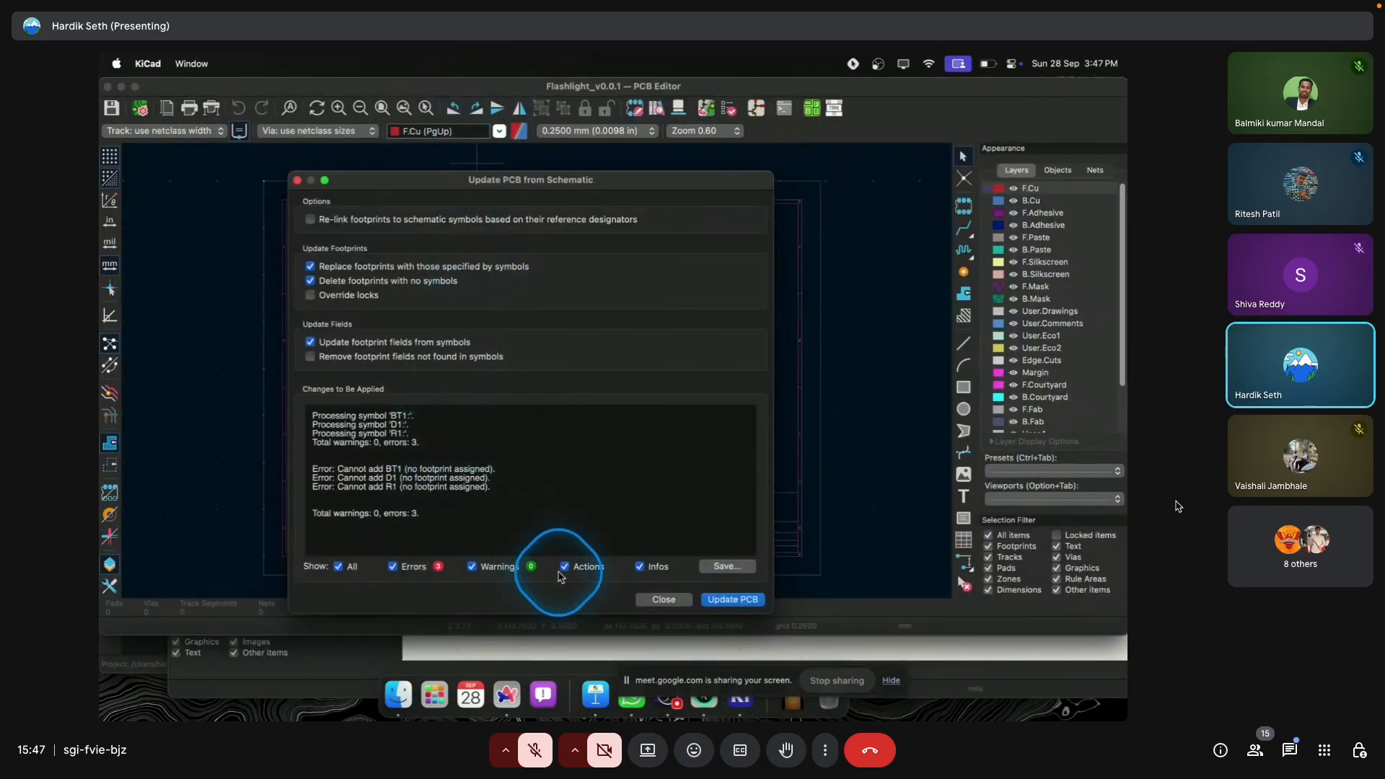
click(730, 601)
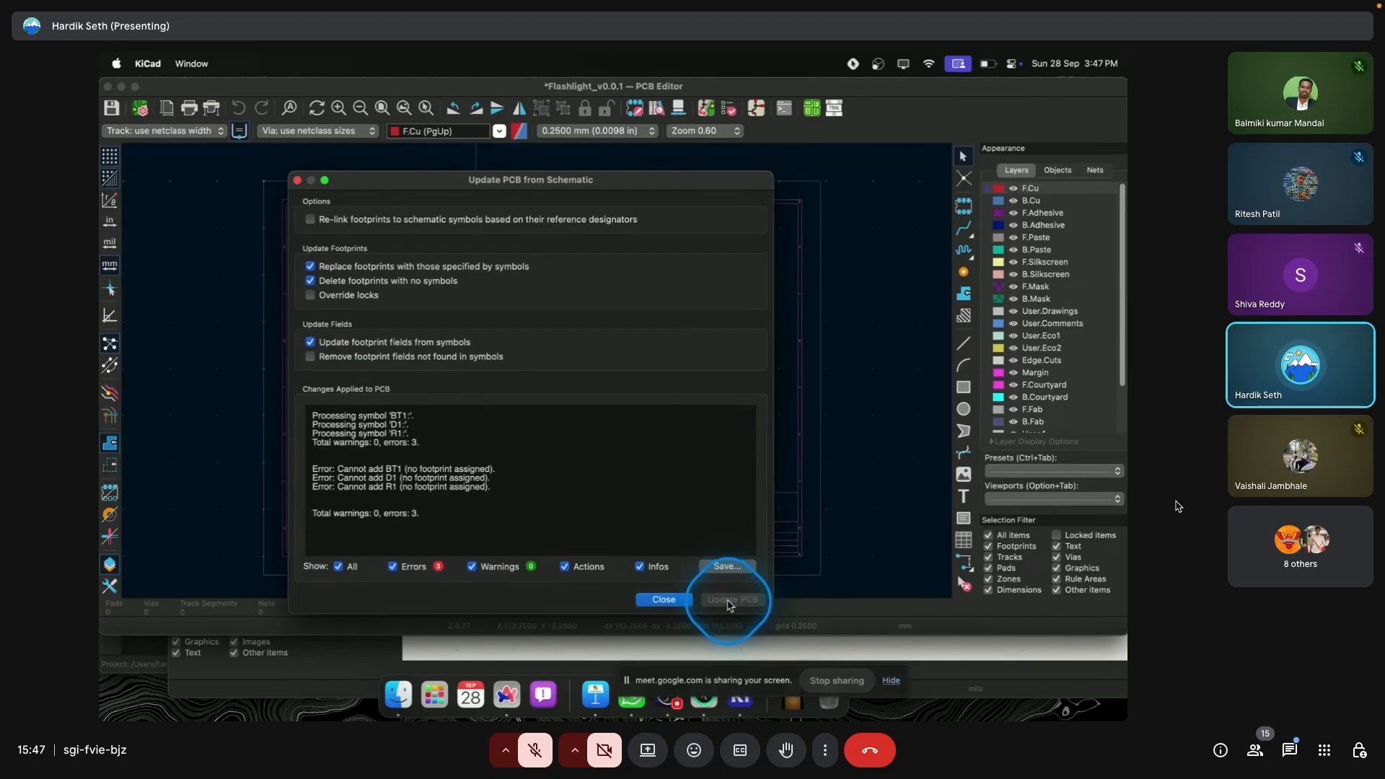
click(665, 600)
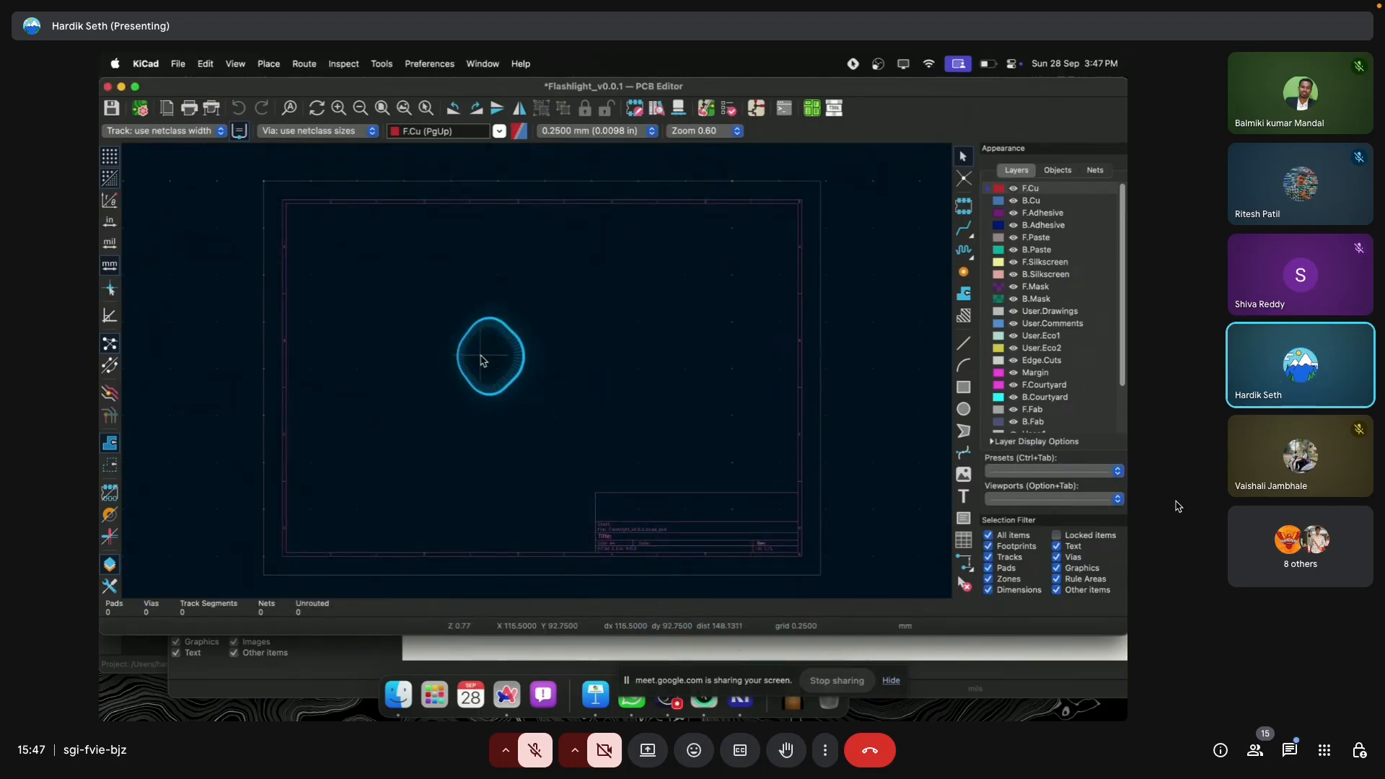
Step: Reopen the PCB update from the schematic, examine the errors listed for the three components, and close it without updating
click(381, 64)
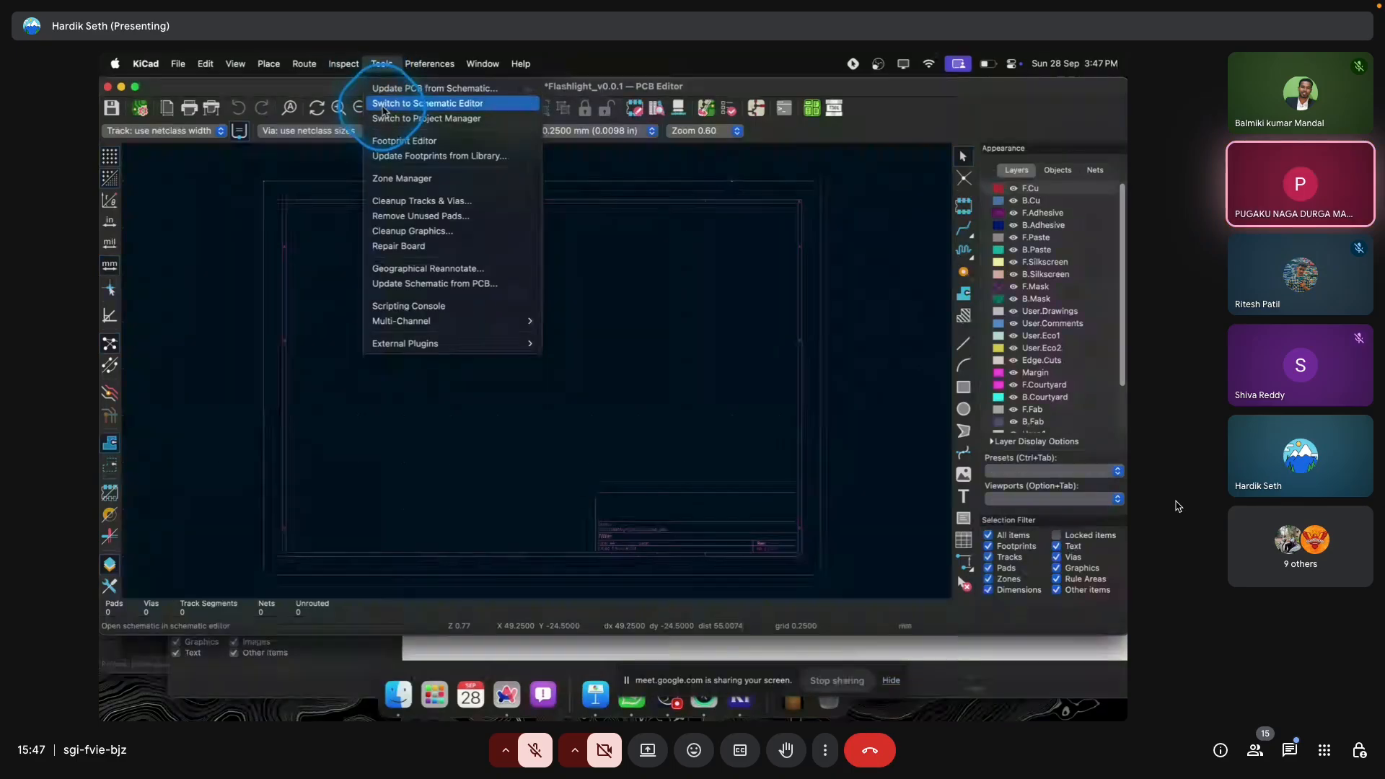
click(383, 88)
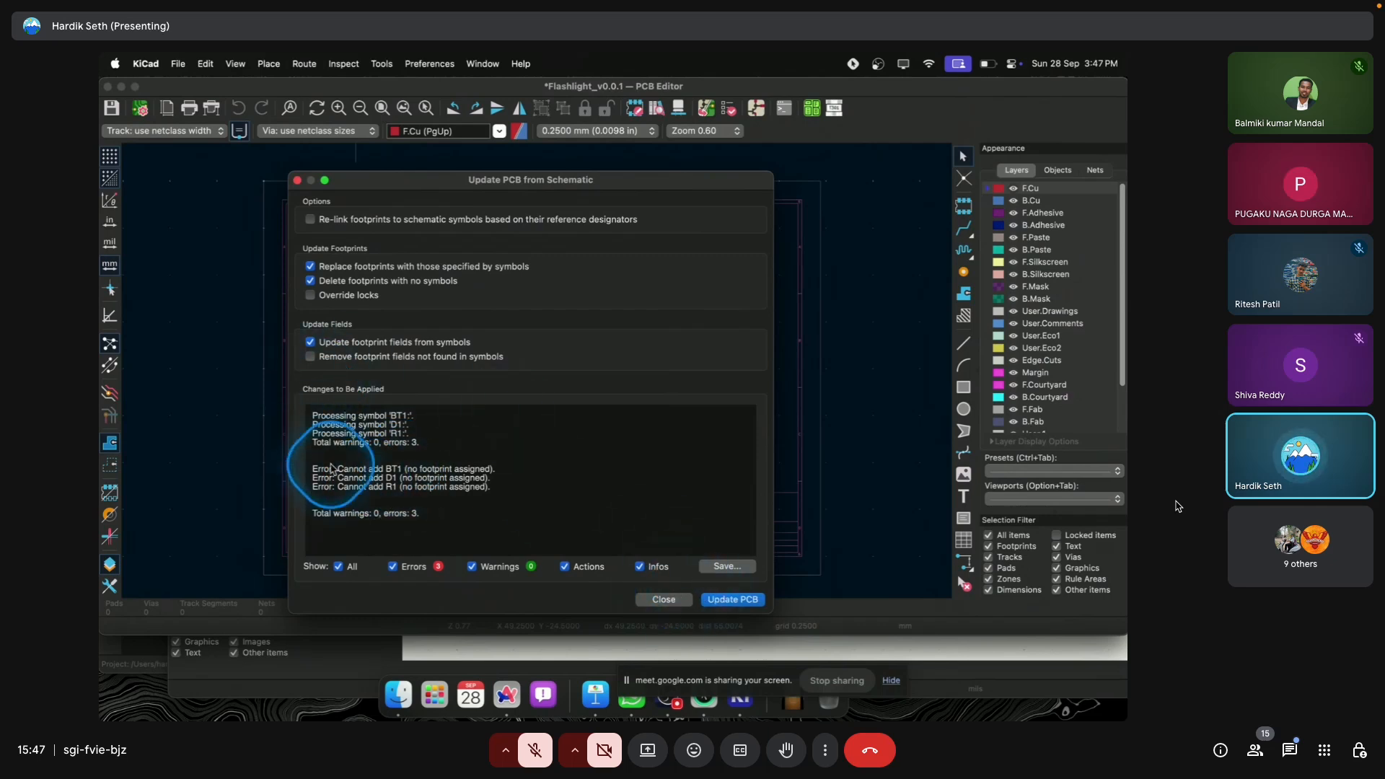
drag(326, 459, 493, 490)
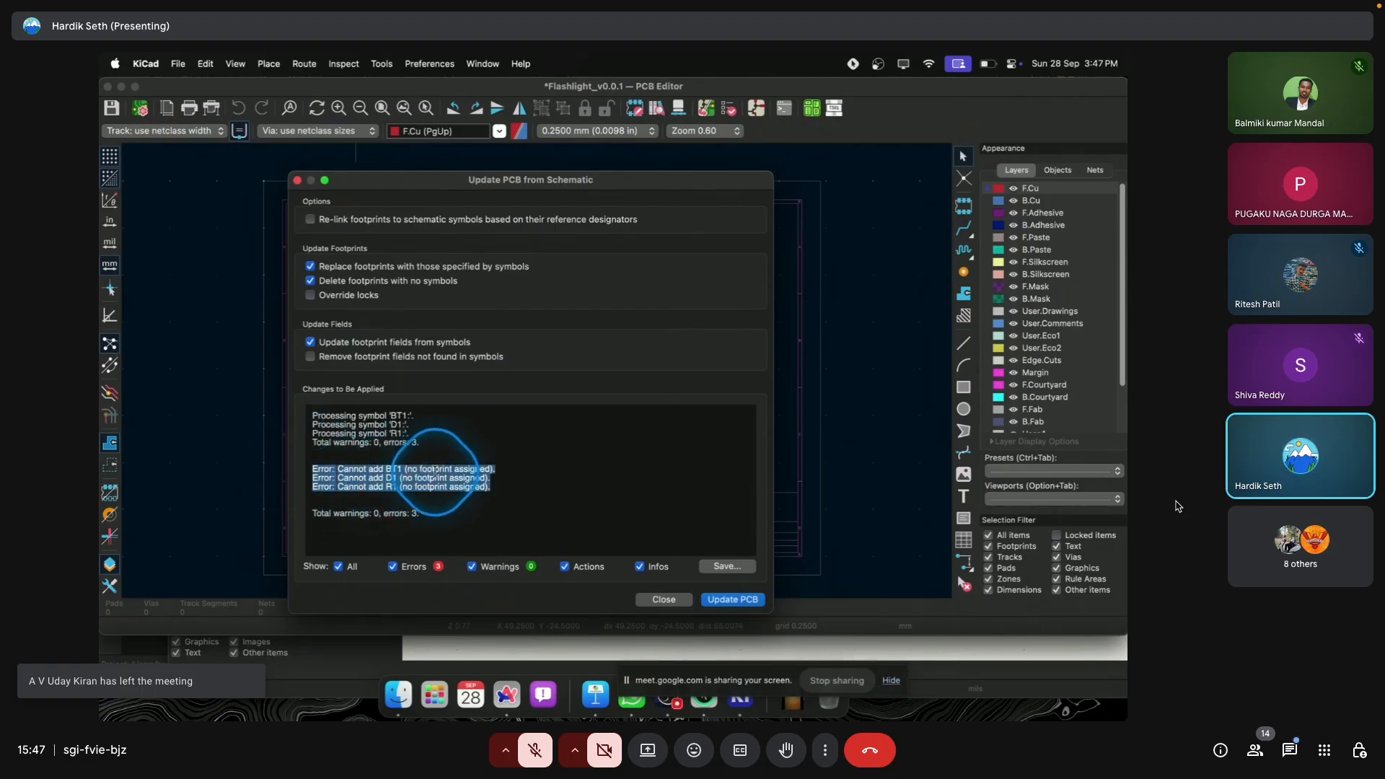
click(658, 599)
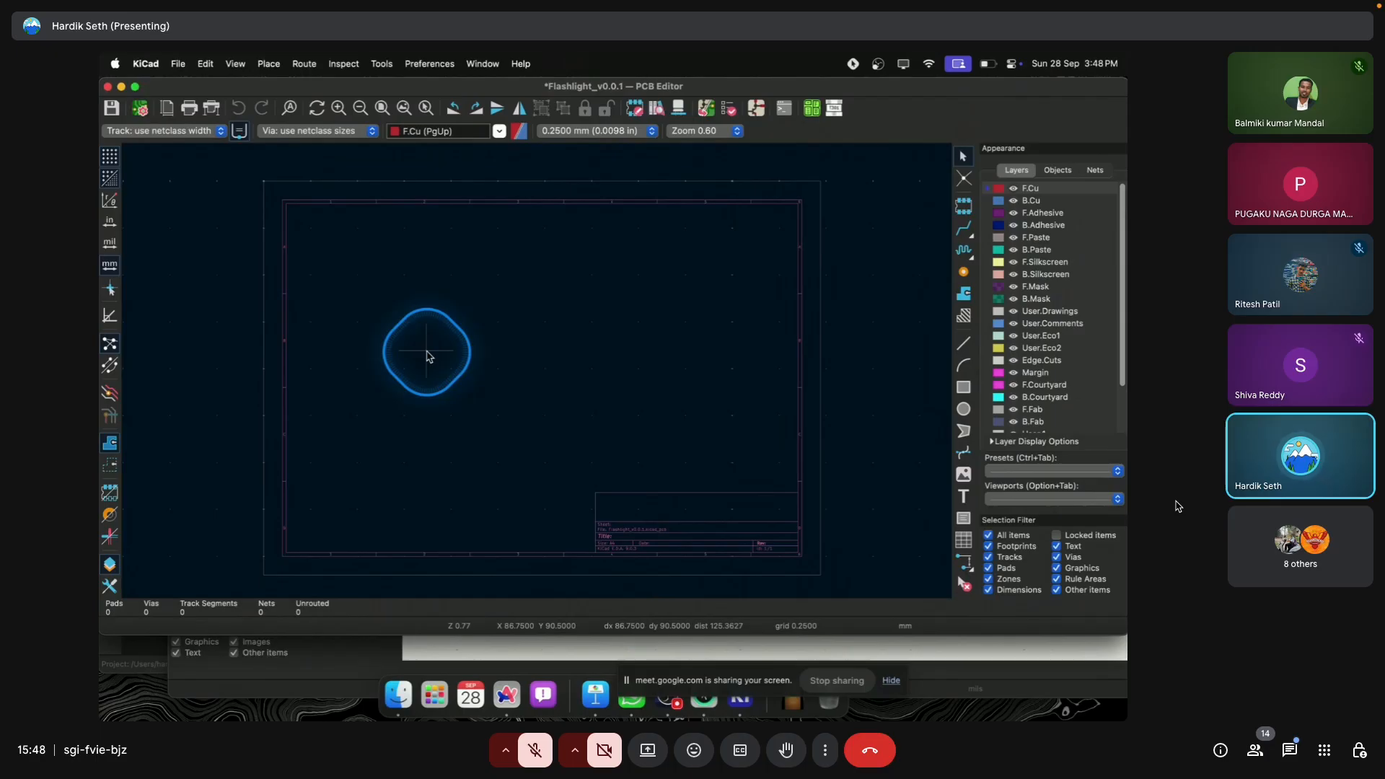
Step: Switch to the Schematic Editor, enlarge its window, and bring the whole flashlight circuit into view
key(ctrl+Up)
click(434, 310)
scroll(697, 346, up, 5)
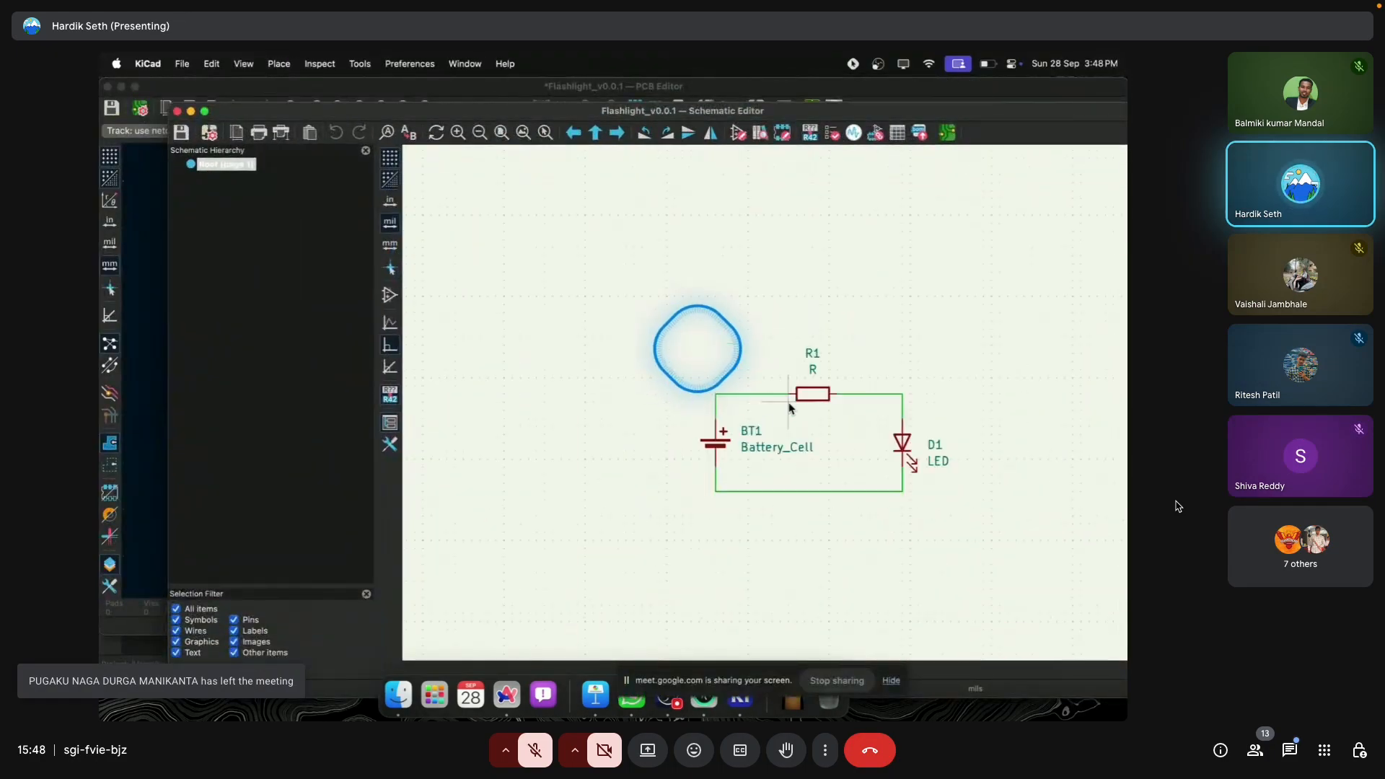
mouse_move(651, 337)
right_down()
mouse_move(788, 405)
mouse_move(643, 322)
right_up()
click(787, 402)
scroll(789, 408, down, 5)
scroll(788, 404, up, 1)
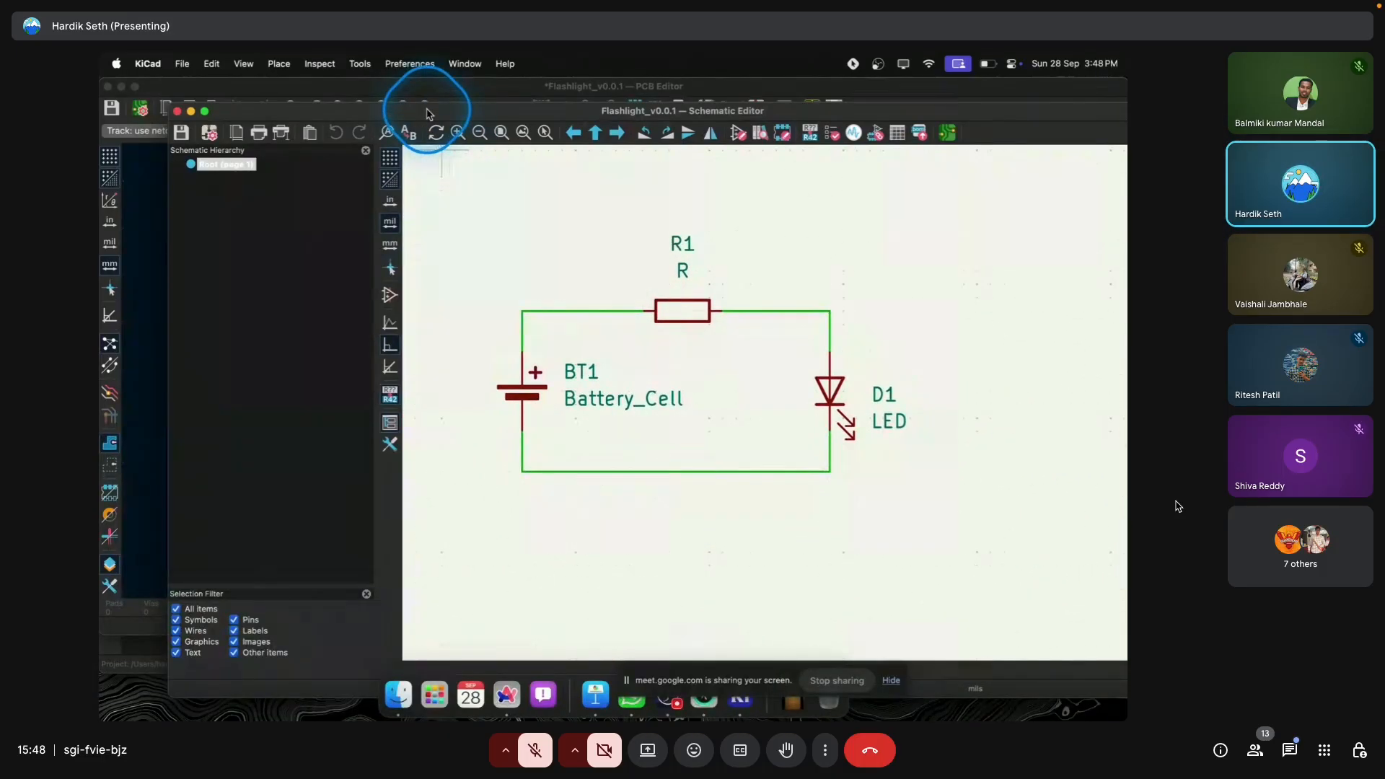
double_click(426, 110)
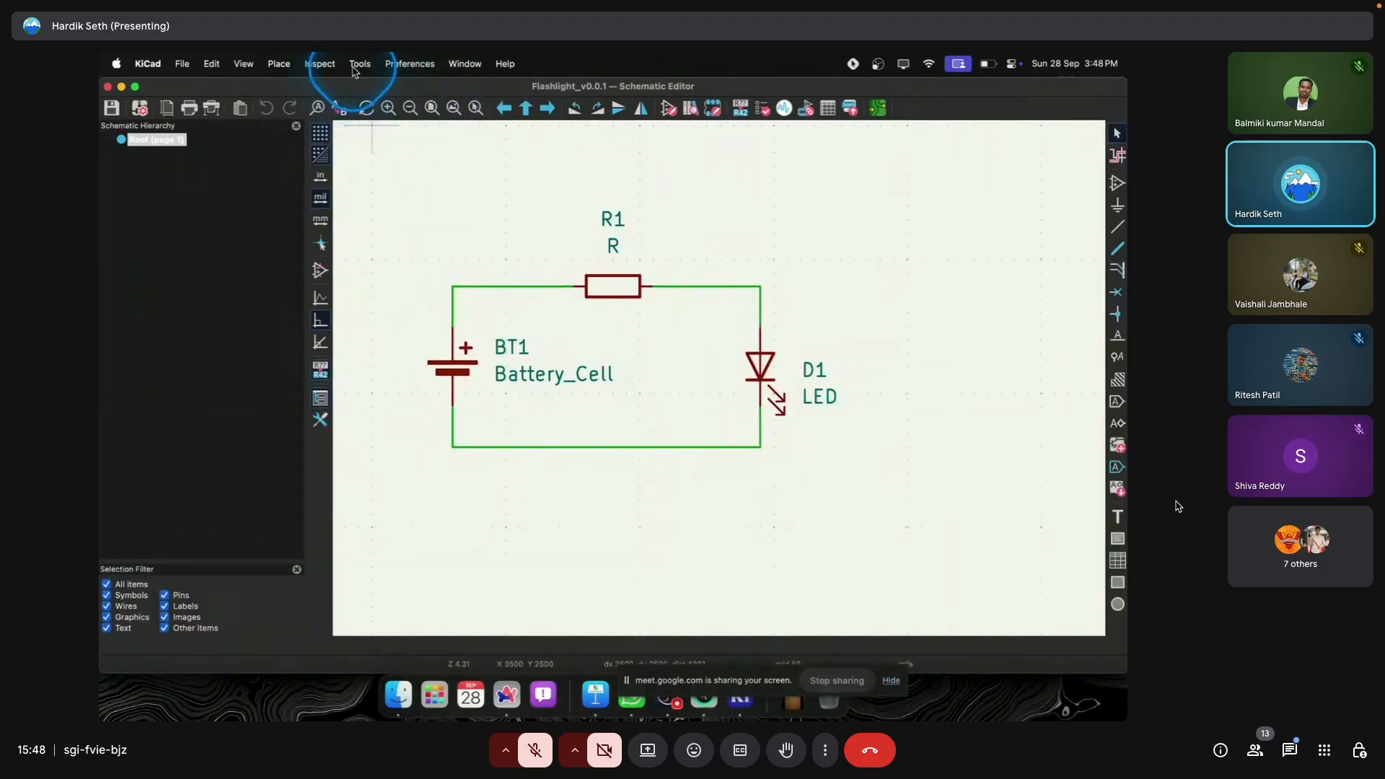
click(359, 64)
click(537, 195)
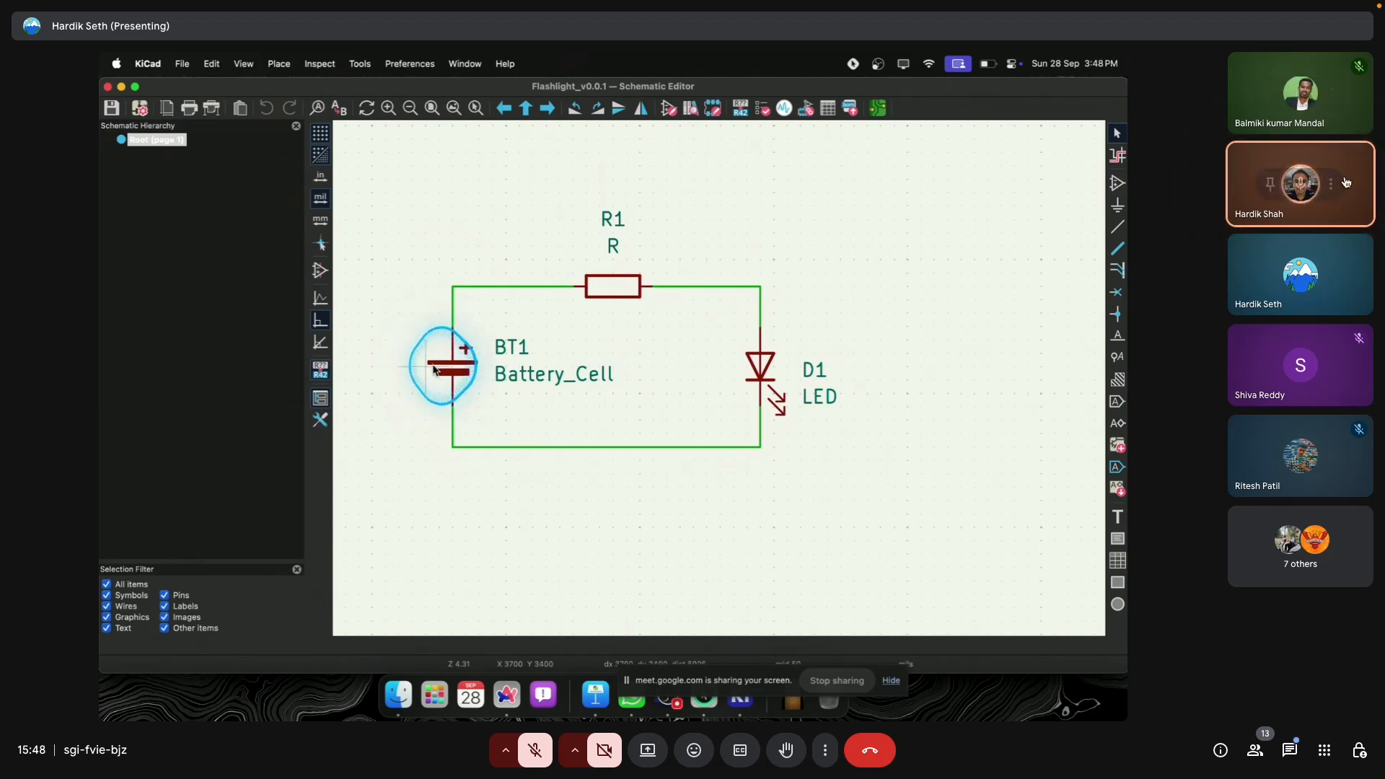
Step: Mute the participant with the open microphone and admit the waiting participant to the call
click(1301, 186)
click(798, 434)
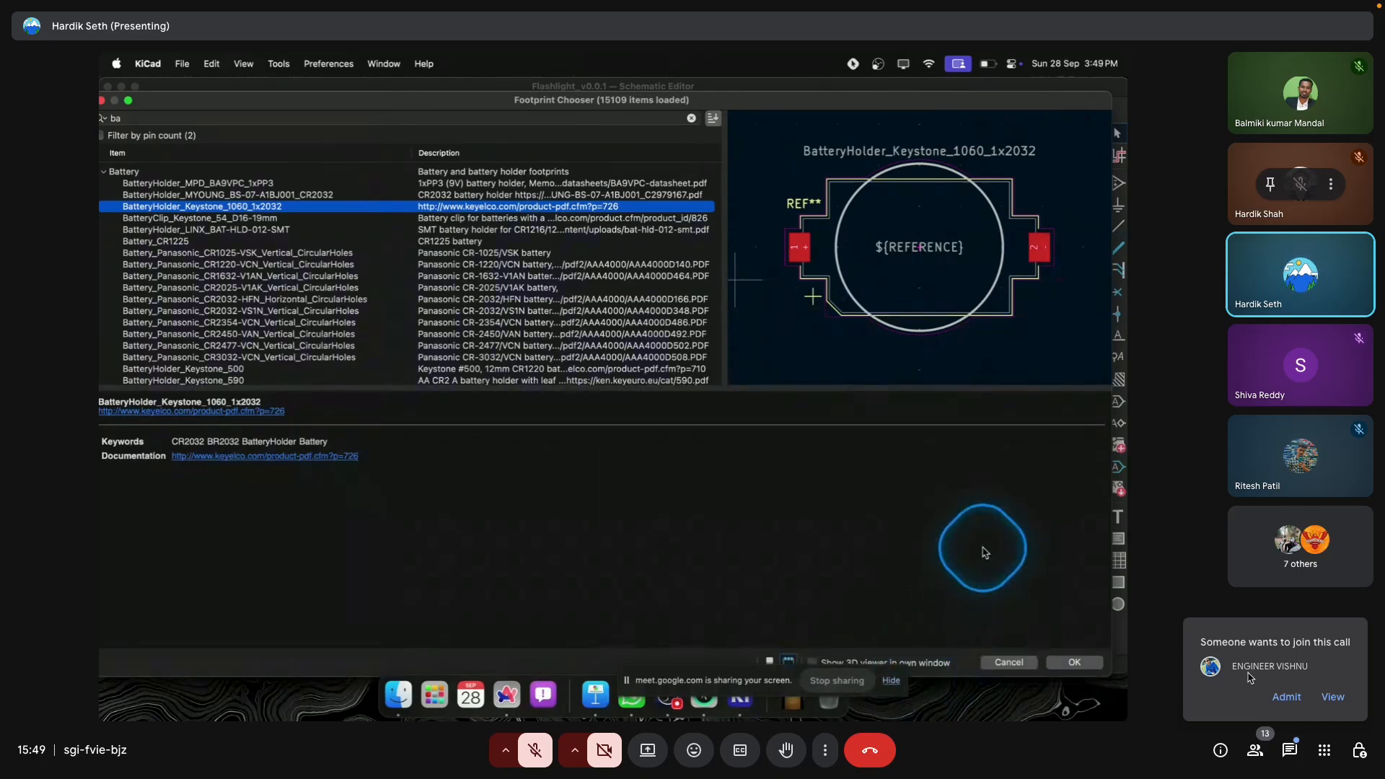
click(1287, 696)
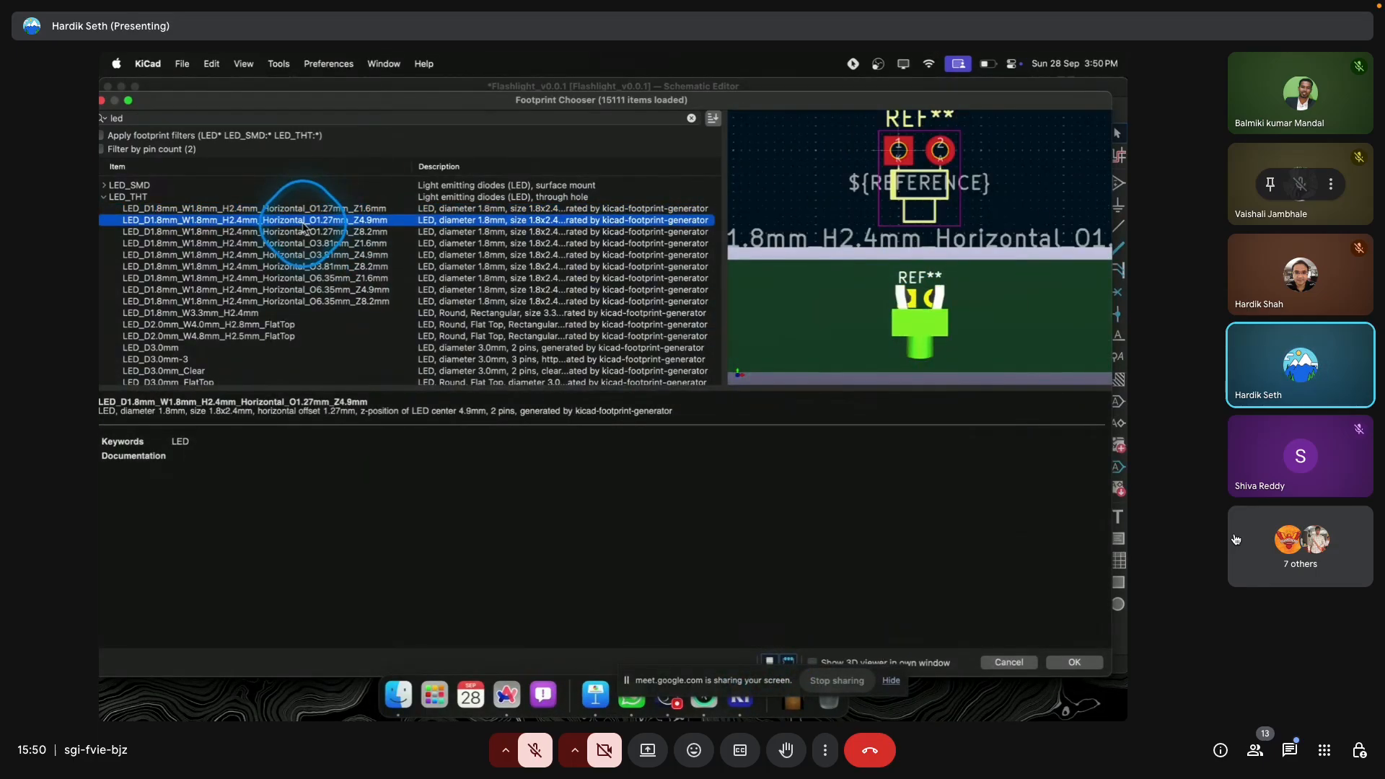
Step: Browse the 1.8 mm through-hole LED footprints and inspect LED_D1.8mm_W3.3mm_H2.4mm in the 3D preview
key(Down)
key(Down)
key(Down)
key(Down)
key(Down)
key(Down)
key(Down)
key(Down)
key(Down)
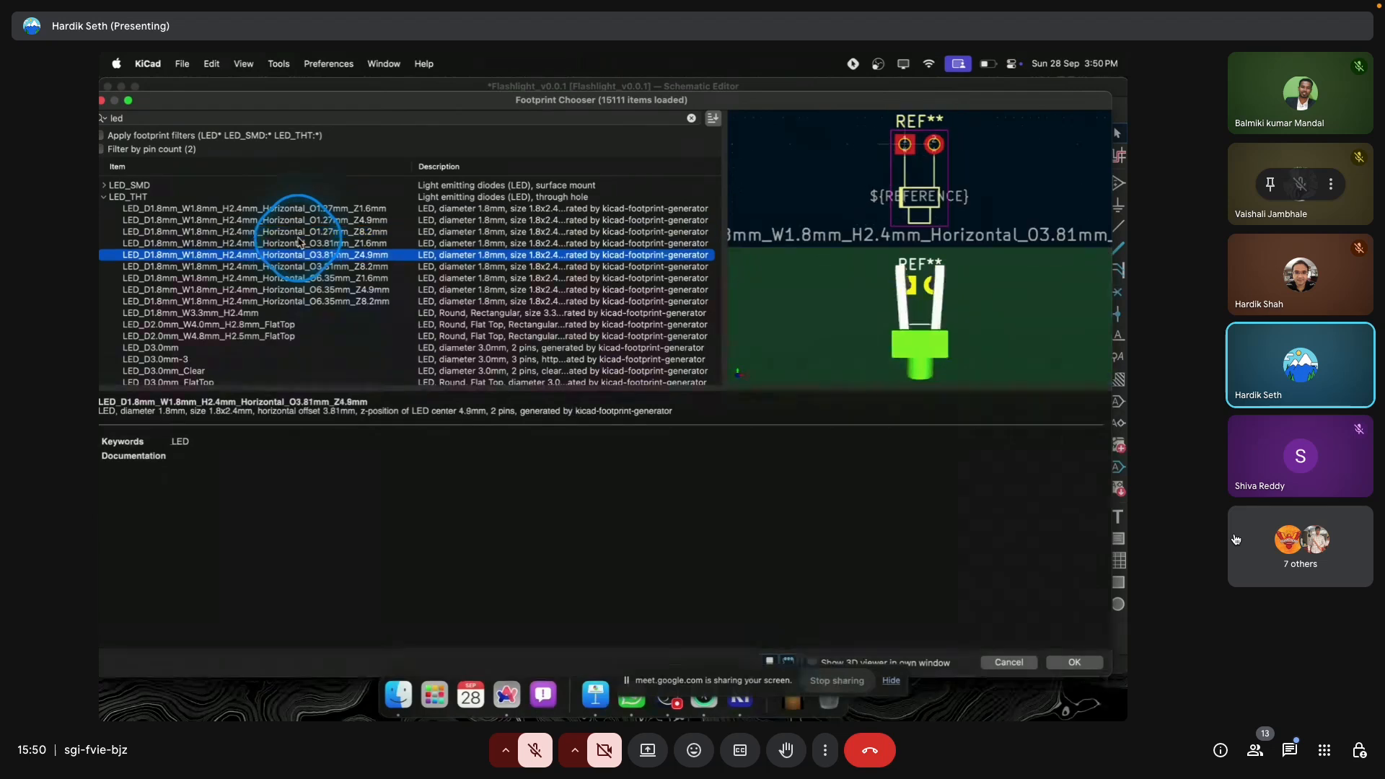
key(Up)
key(Up)
key(Up)
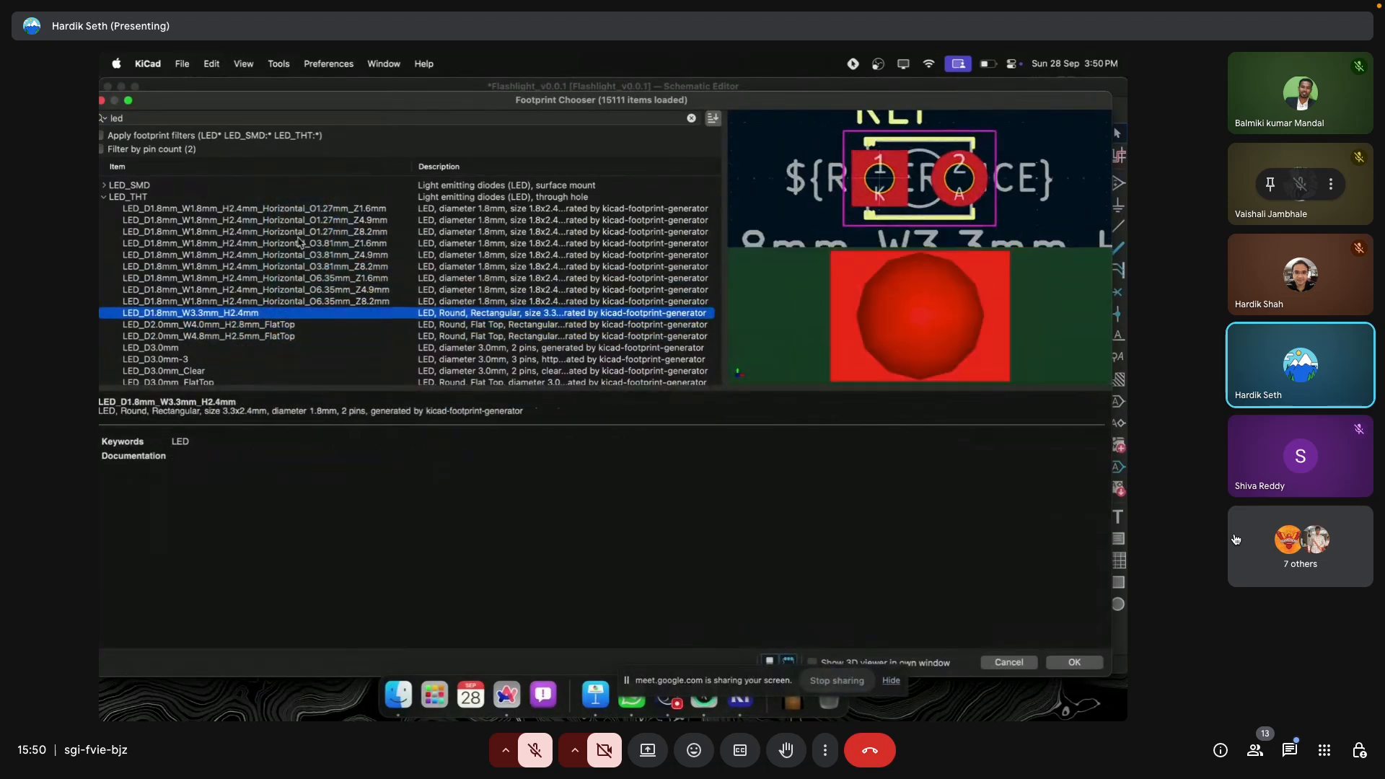
key(Down)
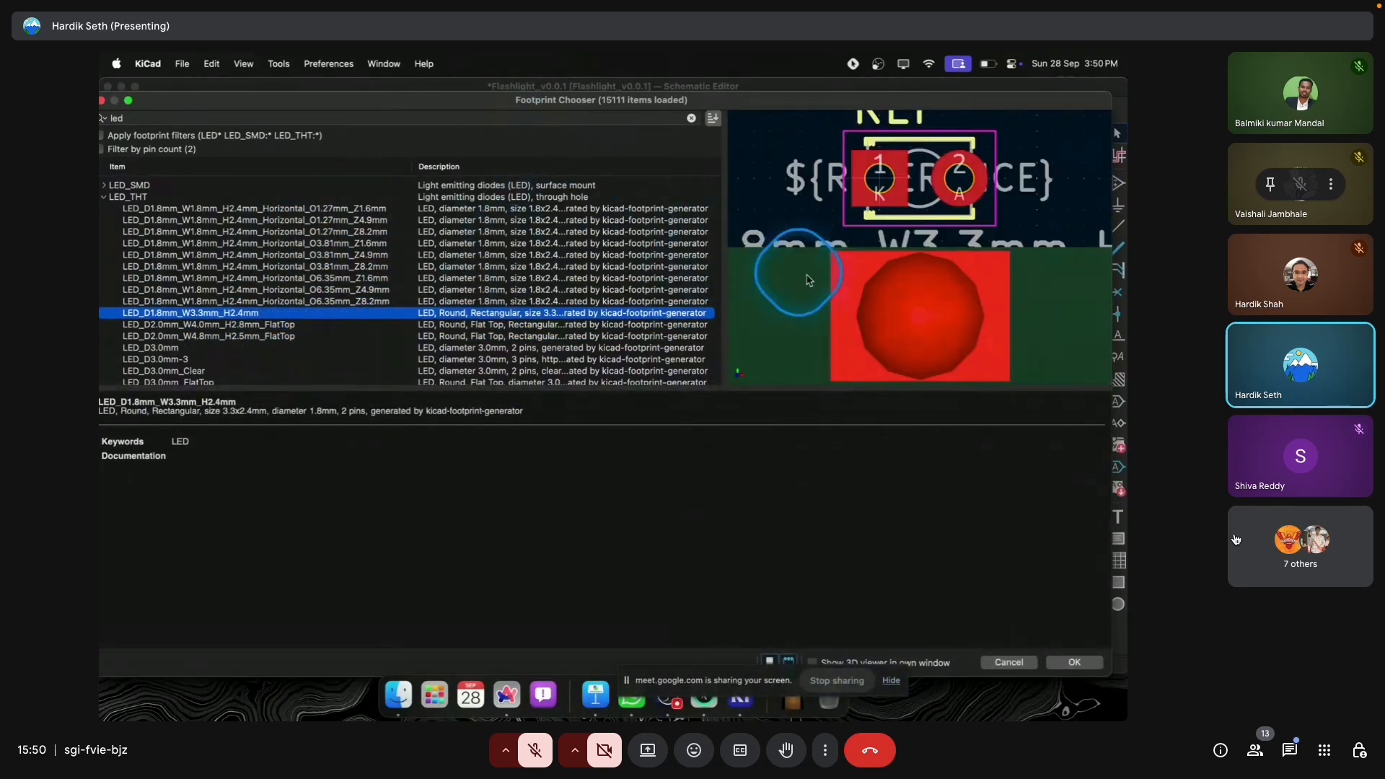
scroll(931, 322, down, 5)
click(920, 331)
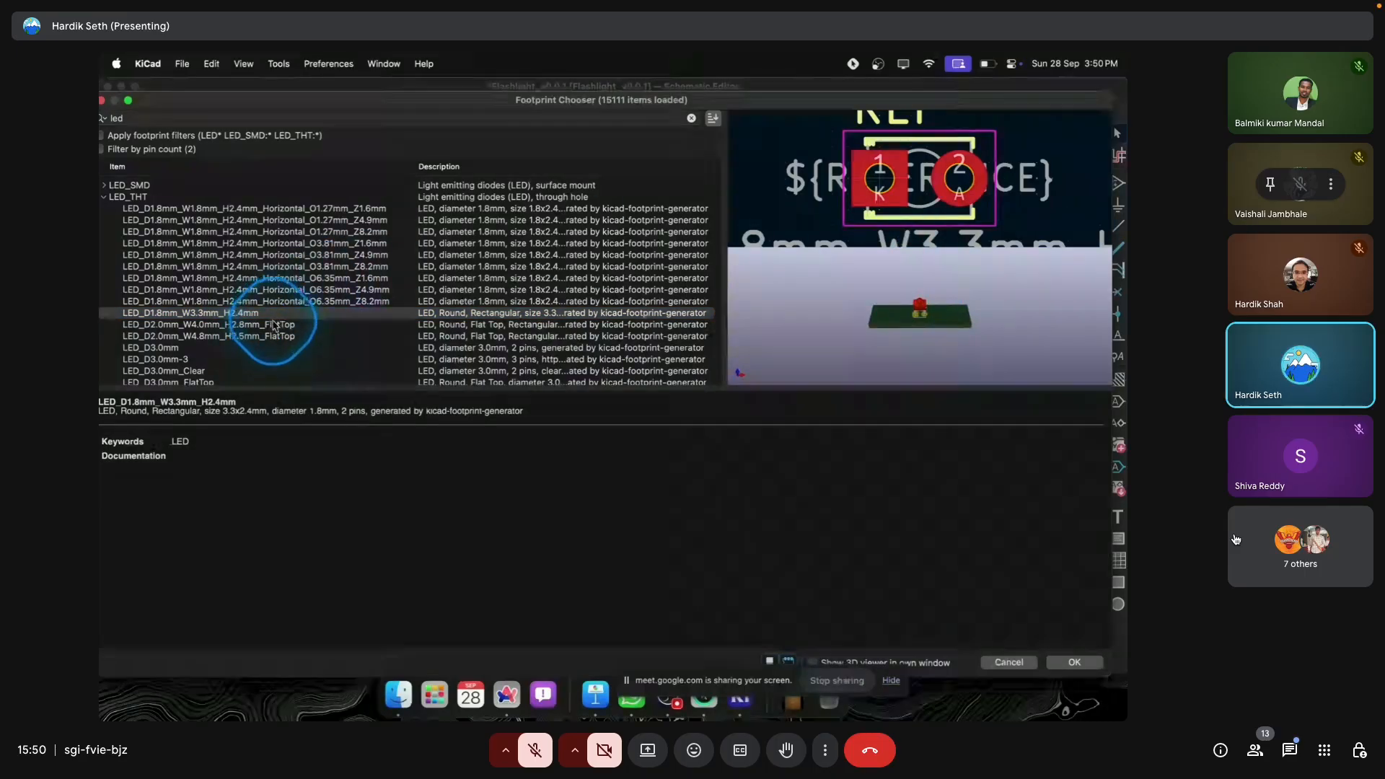
Step: Compare the 2 mm flat-top and 3 mm through-hole LED footprints in the 3D preview, including LED_D3.0mm_Clear
click(274, 324)
key(Down)
key(Down)
key(Down)
key(Up)
click(920, 330)
drag(920, 331, 954, 299)
click(267, 360)
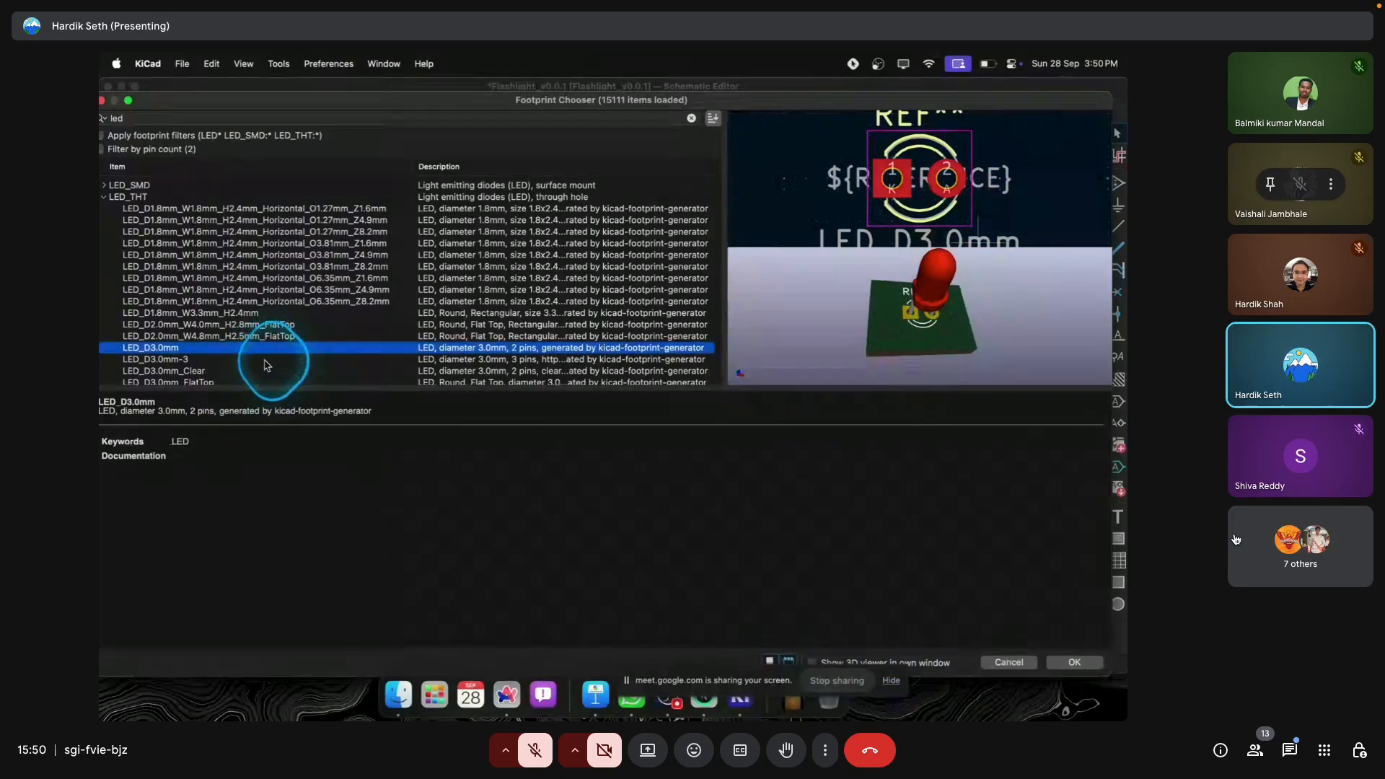
click(231, 372)
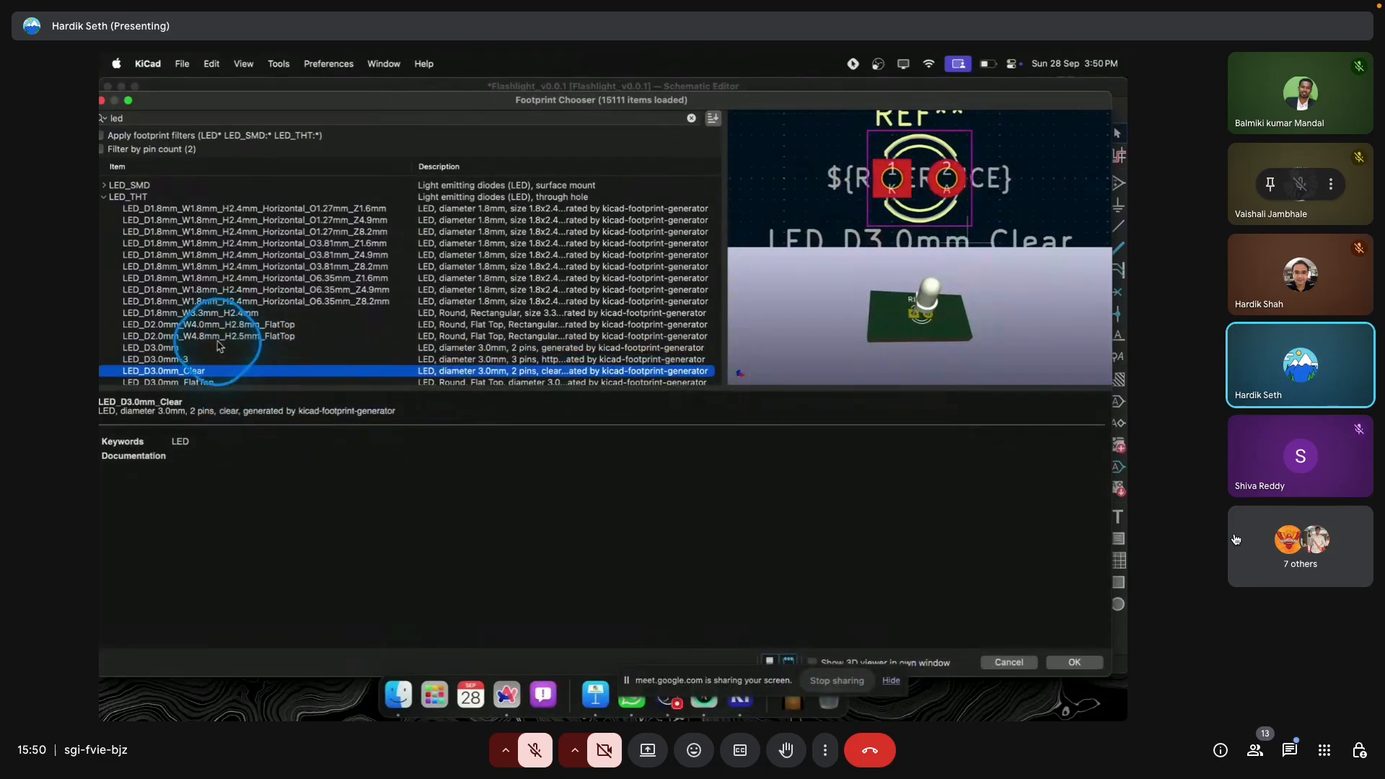
Step: Assign the LED_D3.0mm footprint from LED_THT to D1 and apply the symbol properties
click(186, 349)
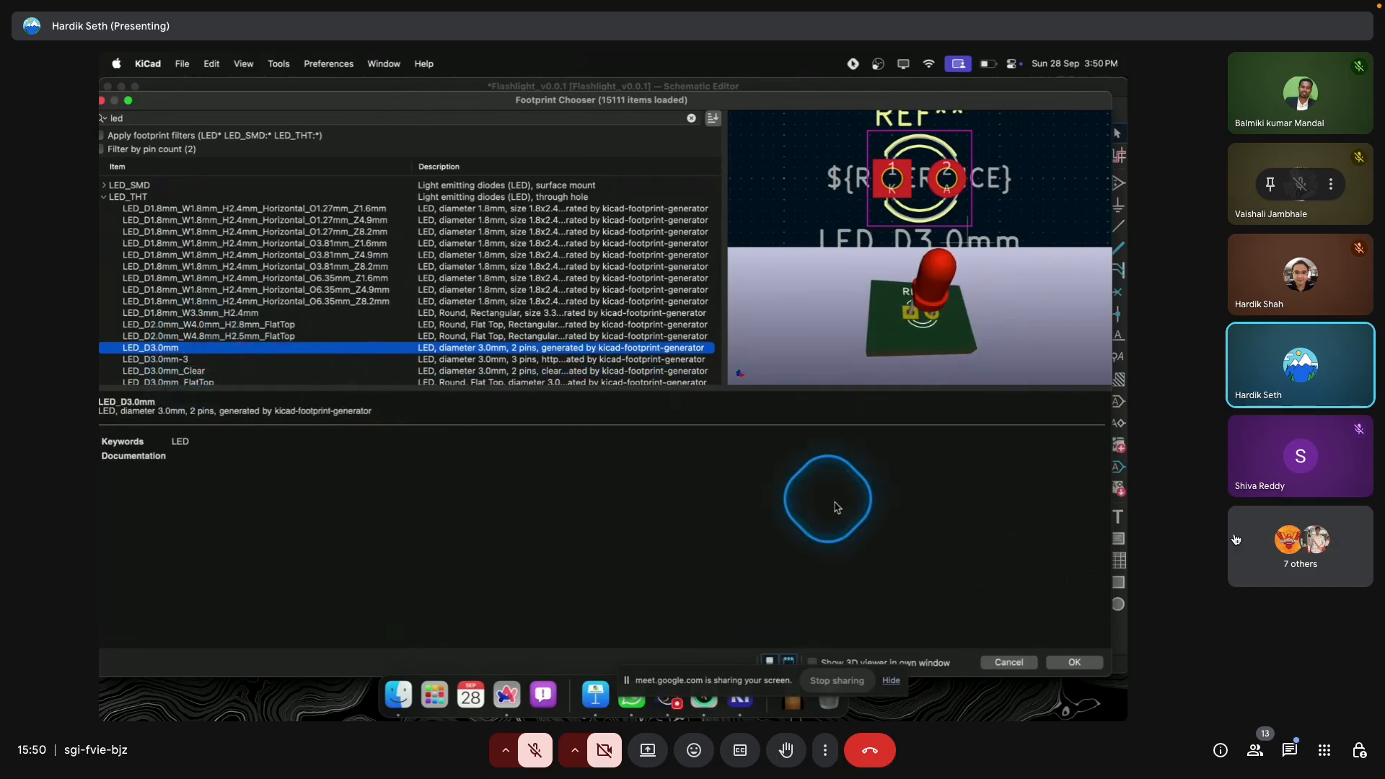
click(1075, 662)
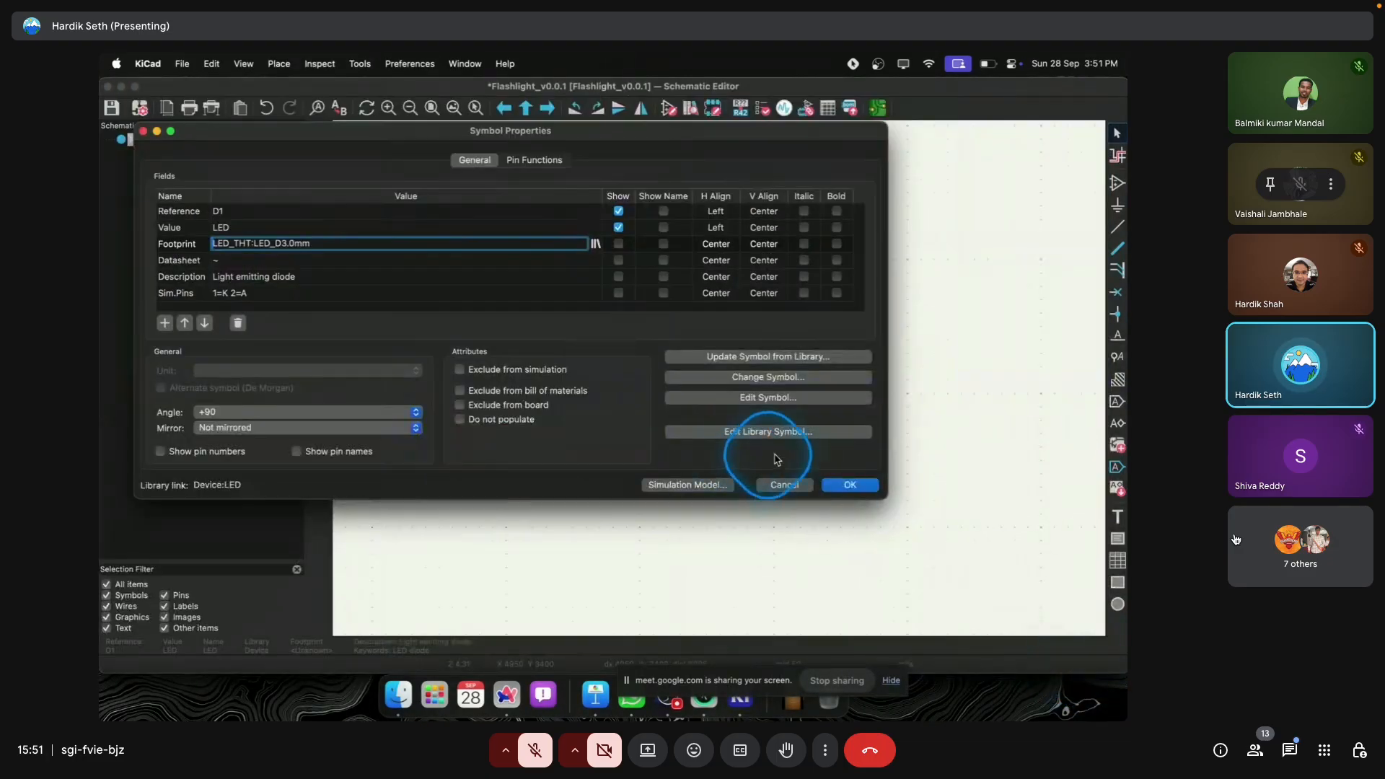
click(849, 486)
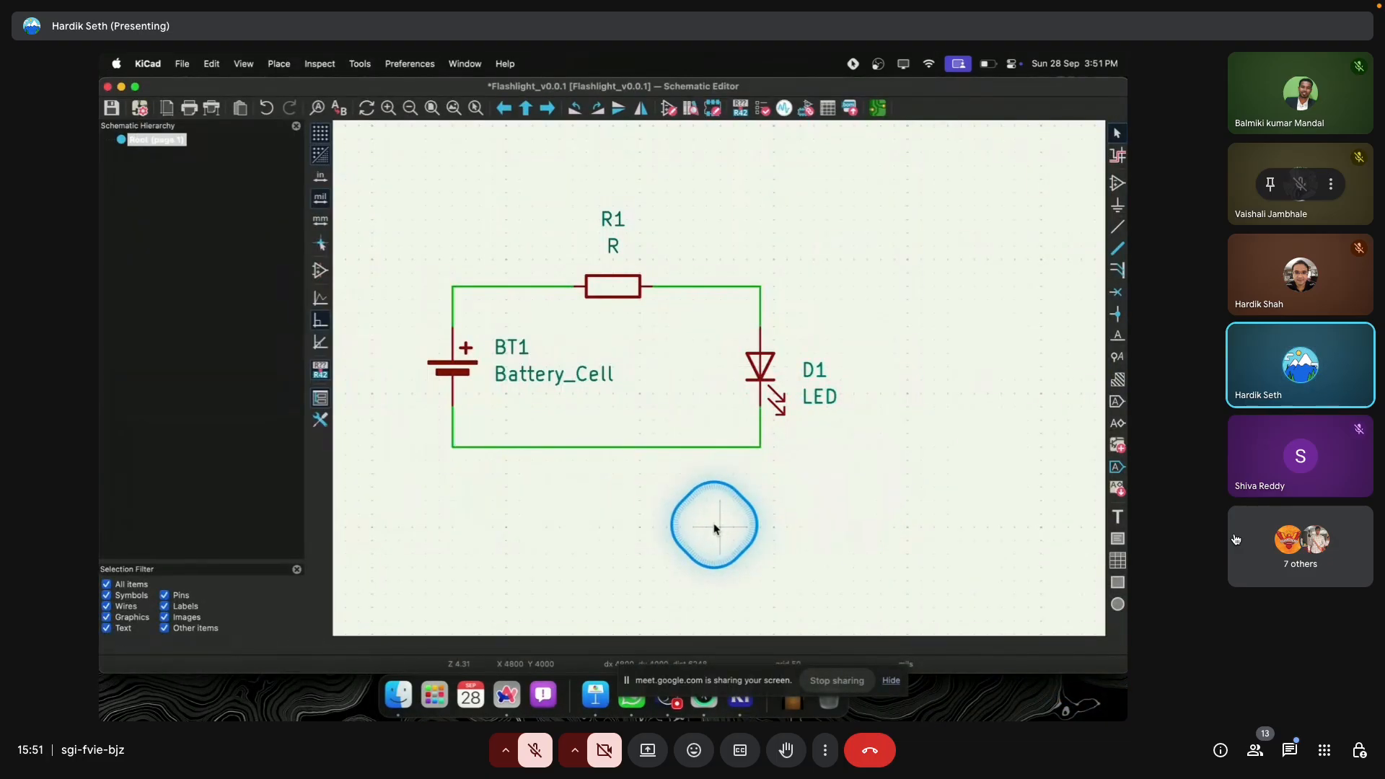
Step: Save the schematic and switch to the PCB Editor
drag(368, 146, 865, 516)
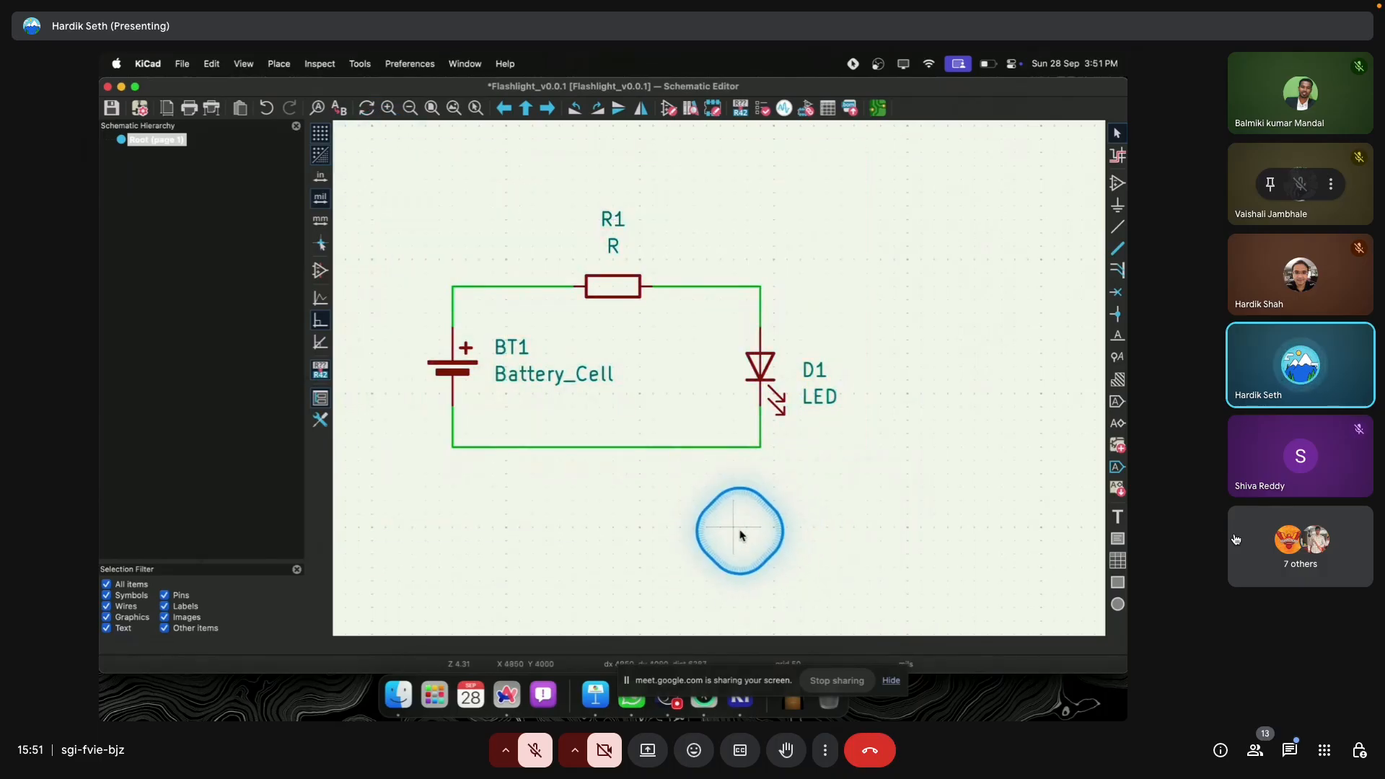
key(super+s)
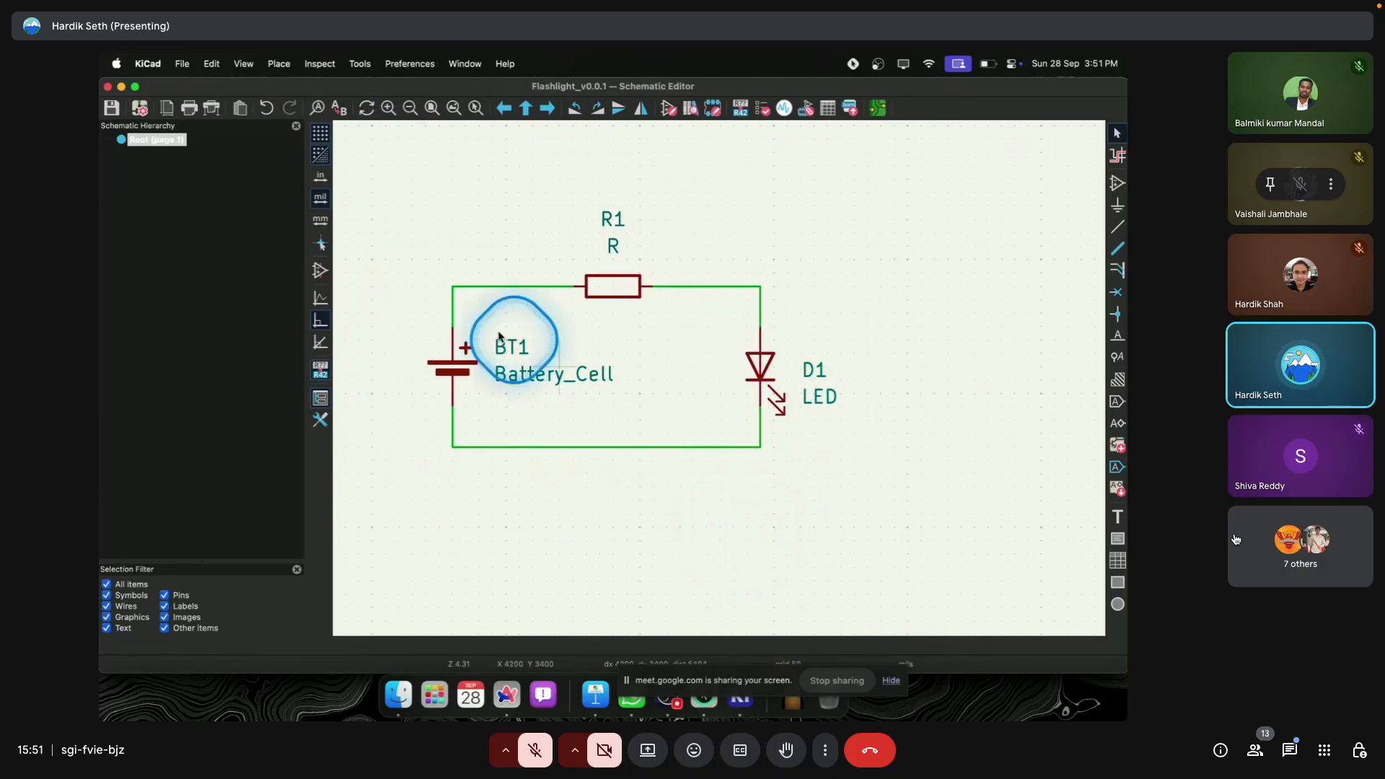
key(ctrl+Up)
click(596, 596)
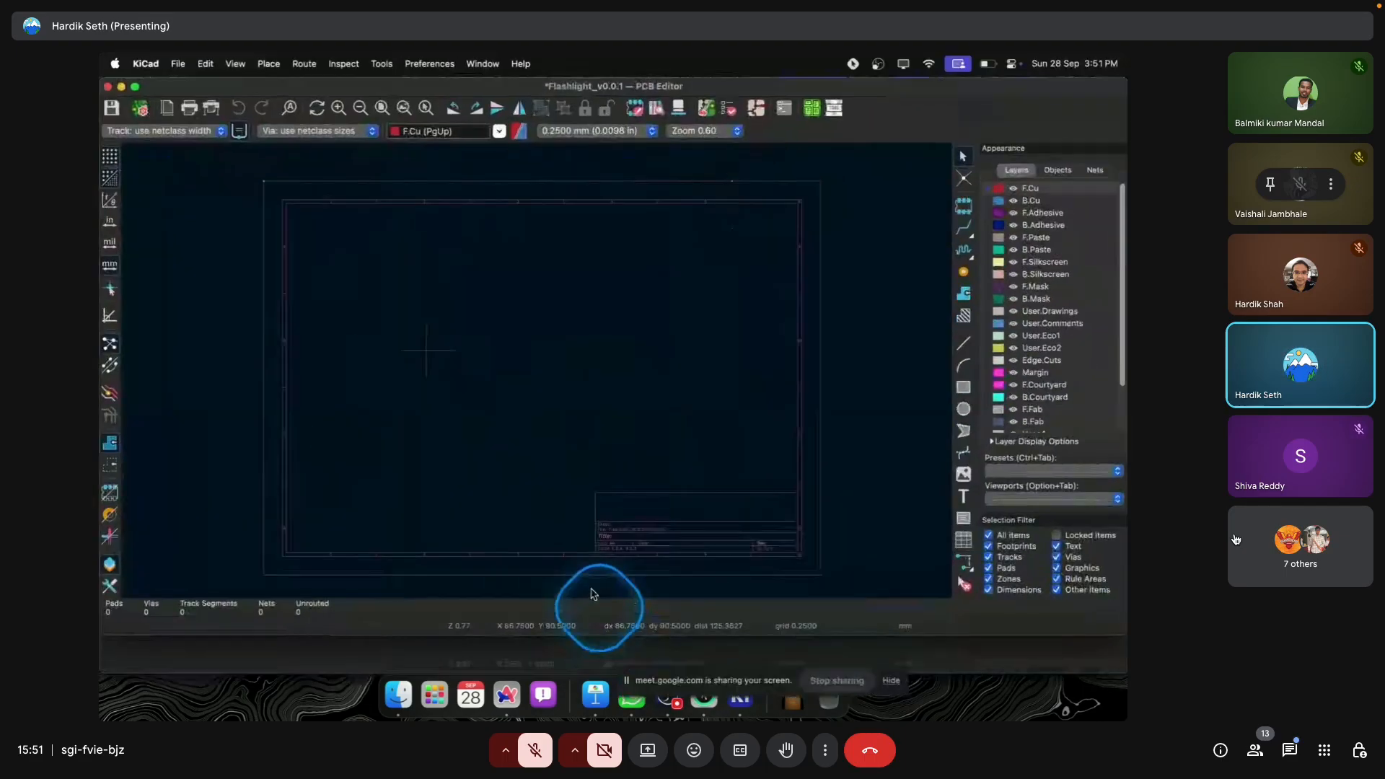
Step: Update the PCB from the schematic to add the BT1, D1 and R1 footprints, and close the update dialog
click(376, 65)
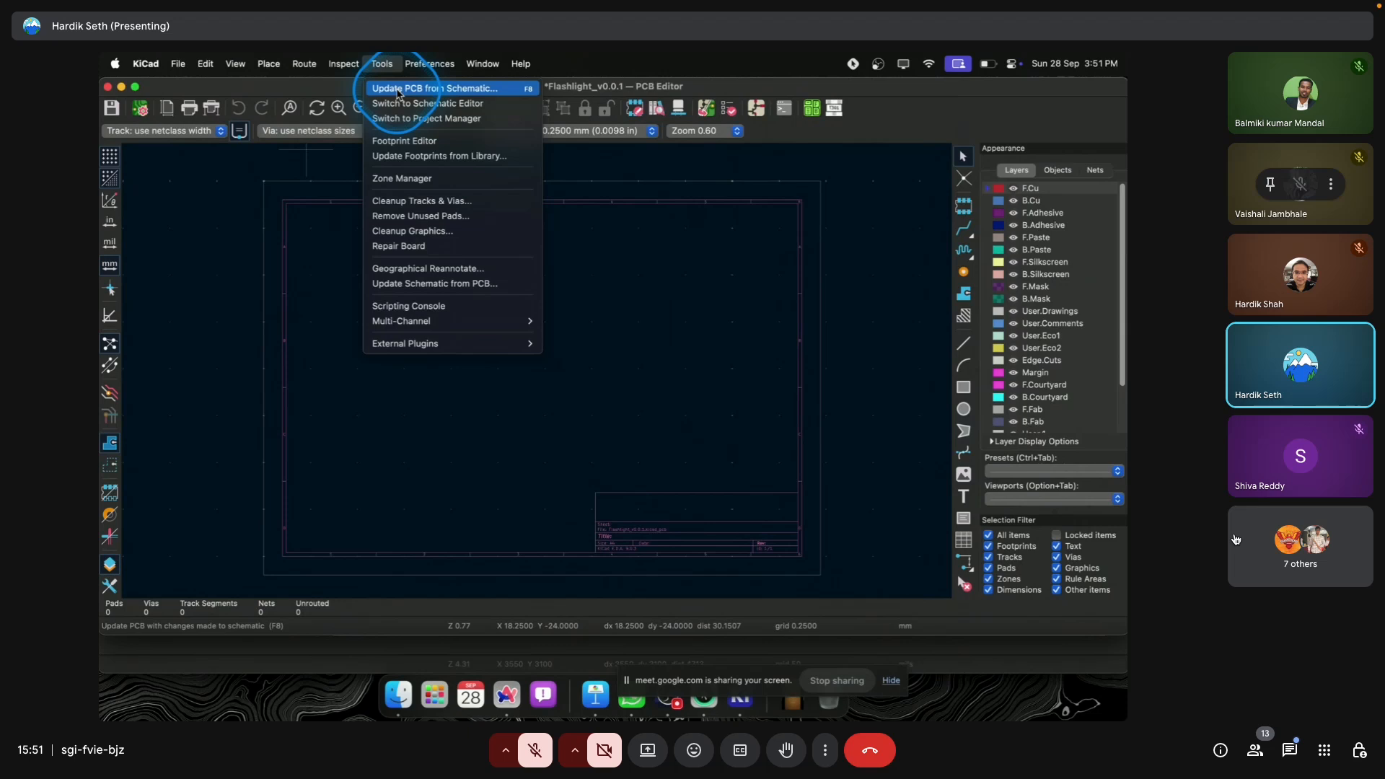
click(397, 88)
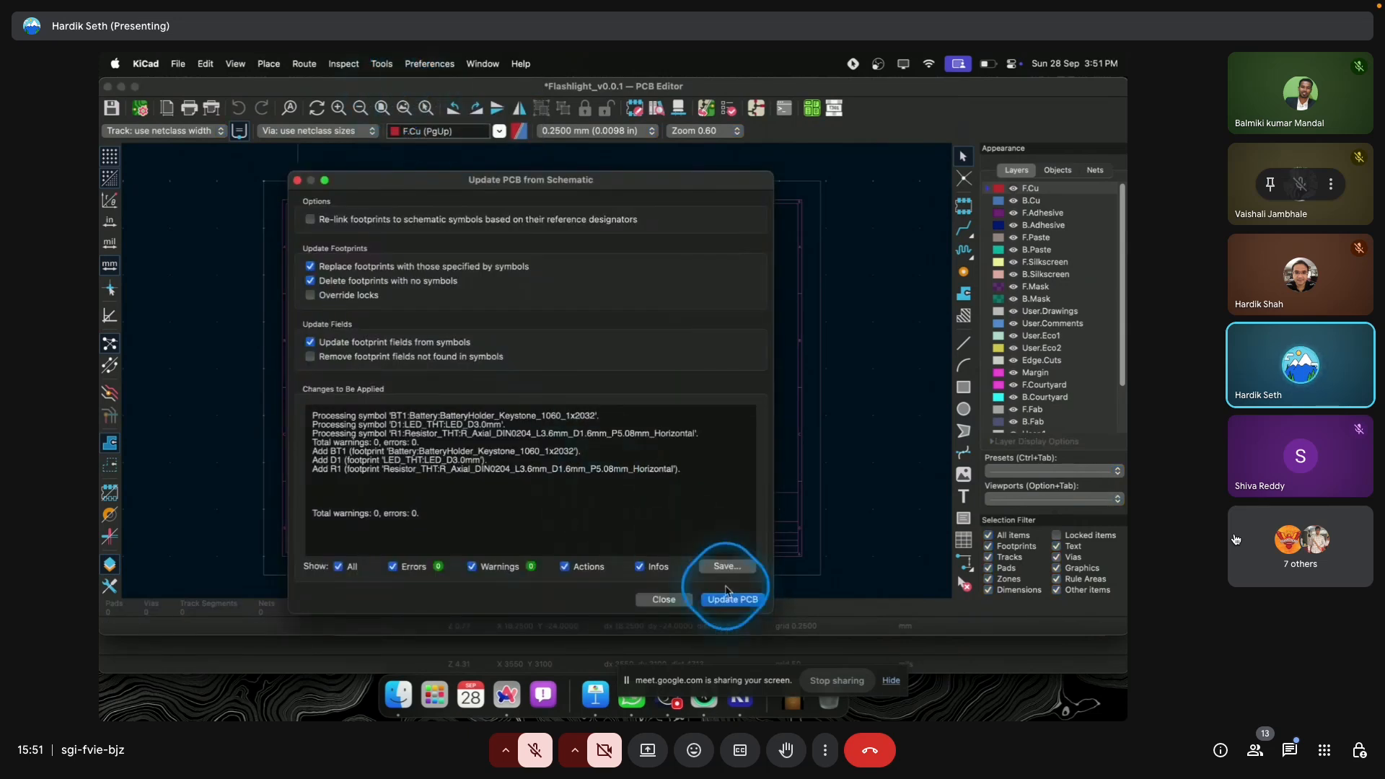
click(730, 600)
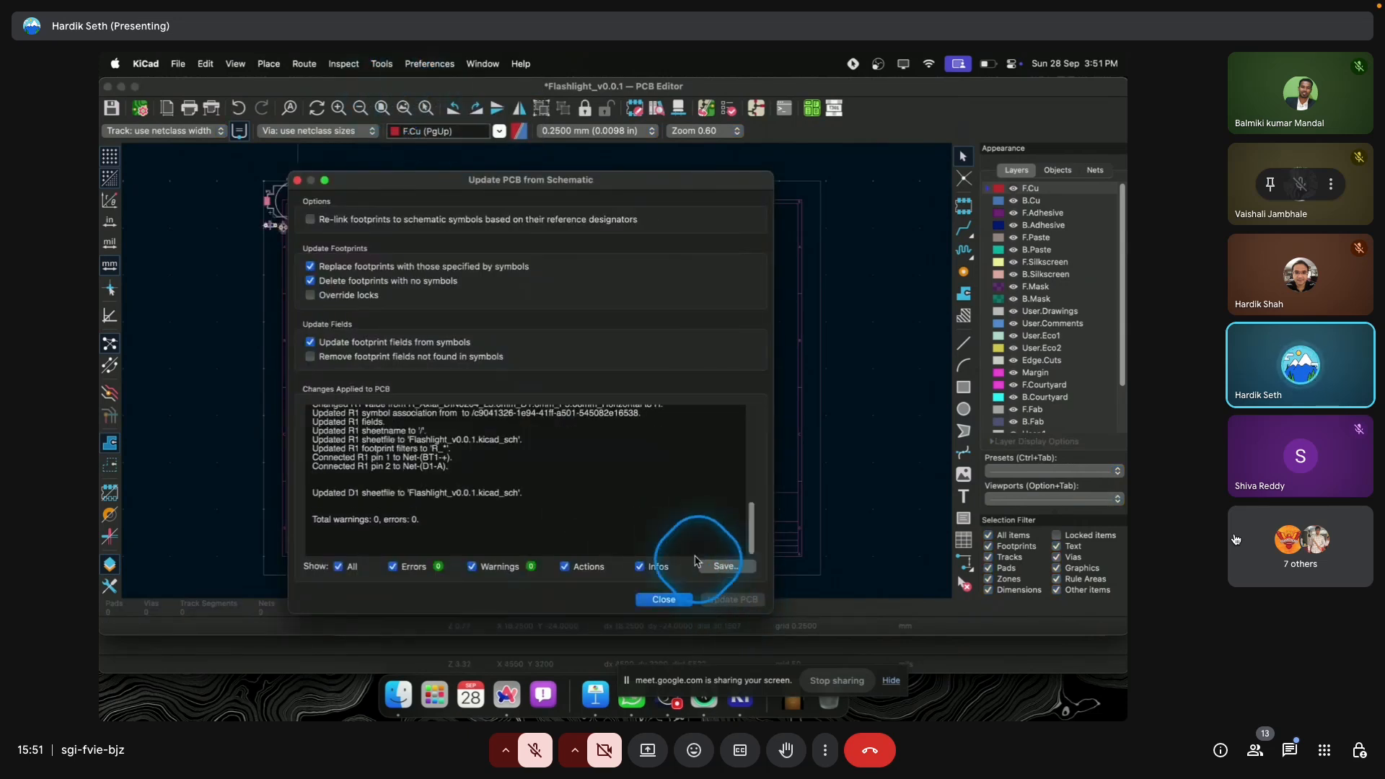
click(653, 601)
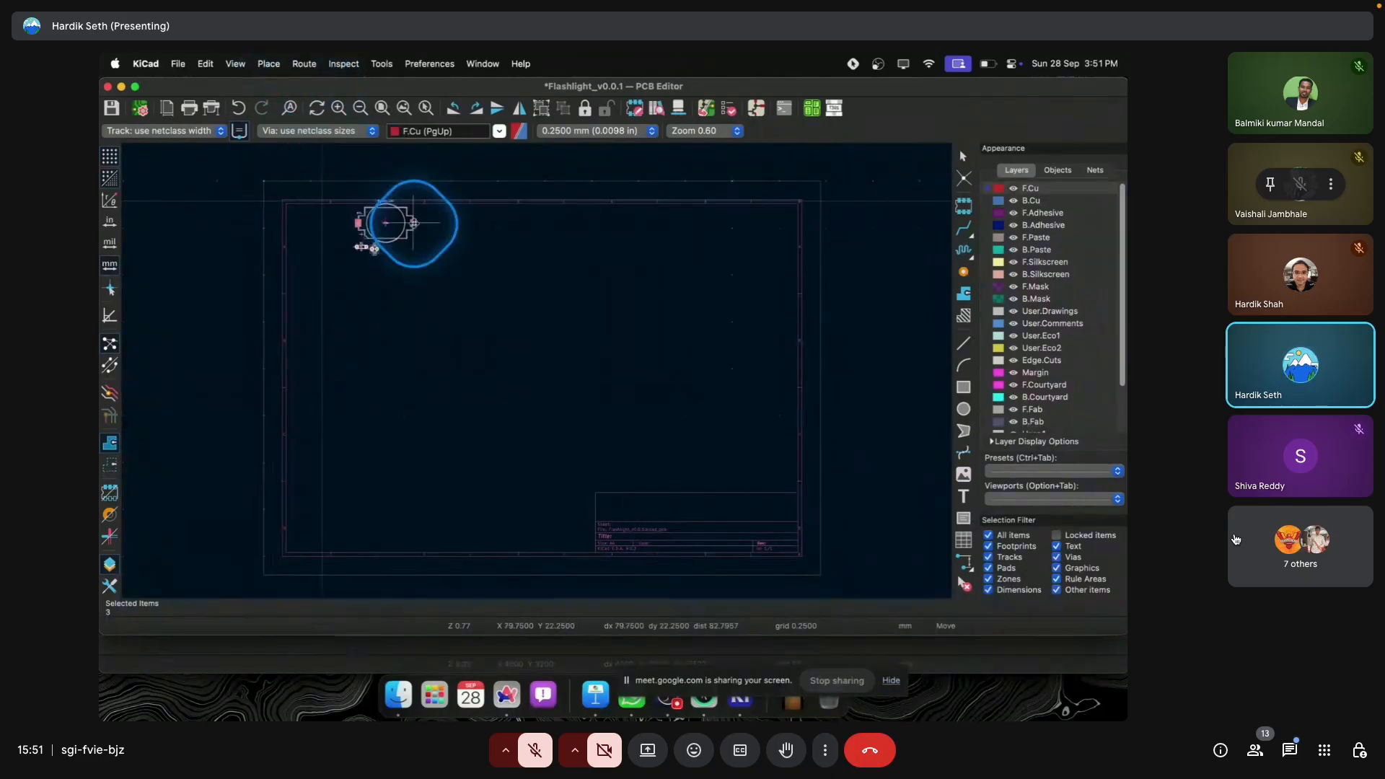
Step: Place the imported BT1, R1 and D1 footprints together as a group in the board area
scroll(538, 371, up, 5)
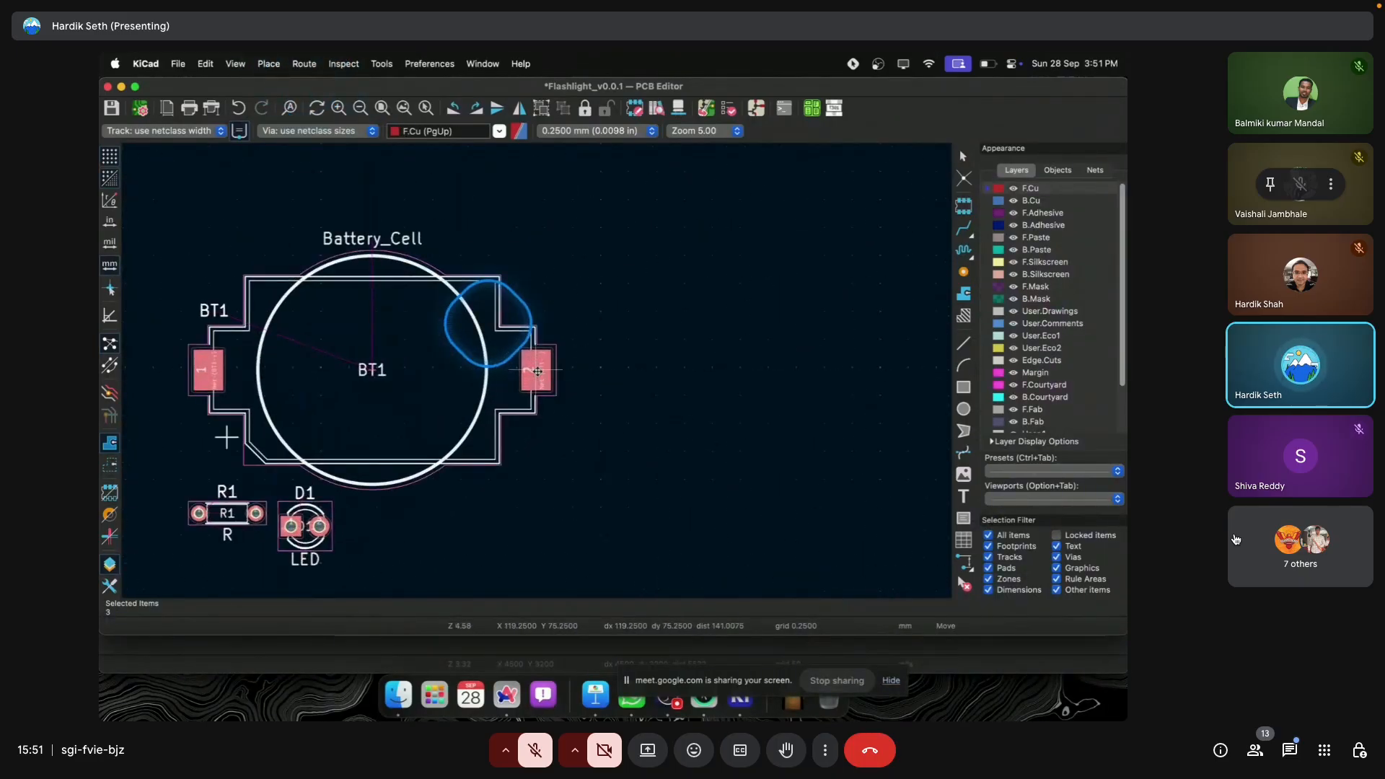
click(598, 484)
scroll(598, 480, down, 2)
middle_drag(538, 374, 647, 377)
Step: Move the LED footprint D1 away from R1 to below pad 2 of the battery holder
click(390, 440)
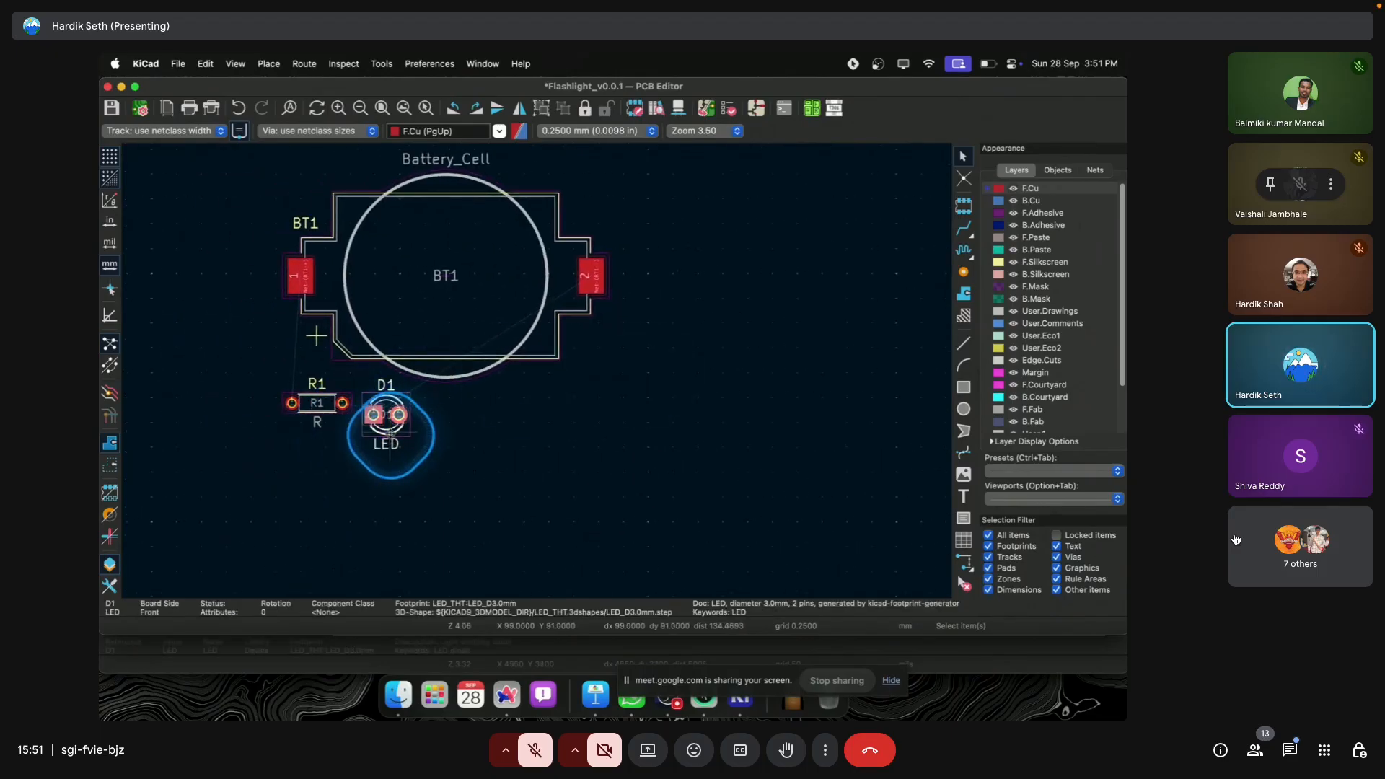
drag(386, 429, 562, 412)
click(566, 414)
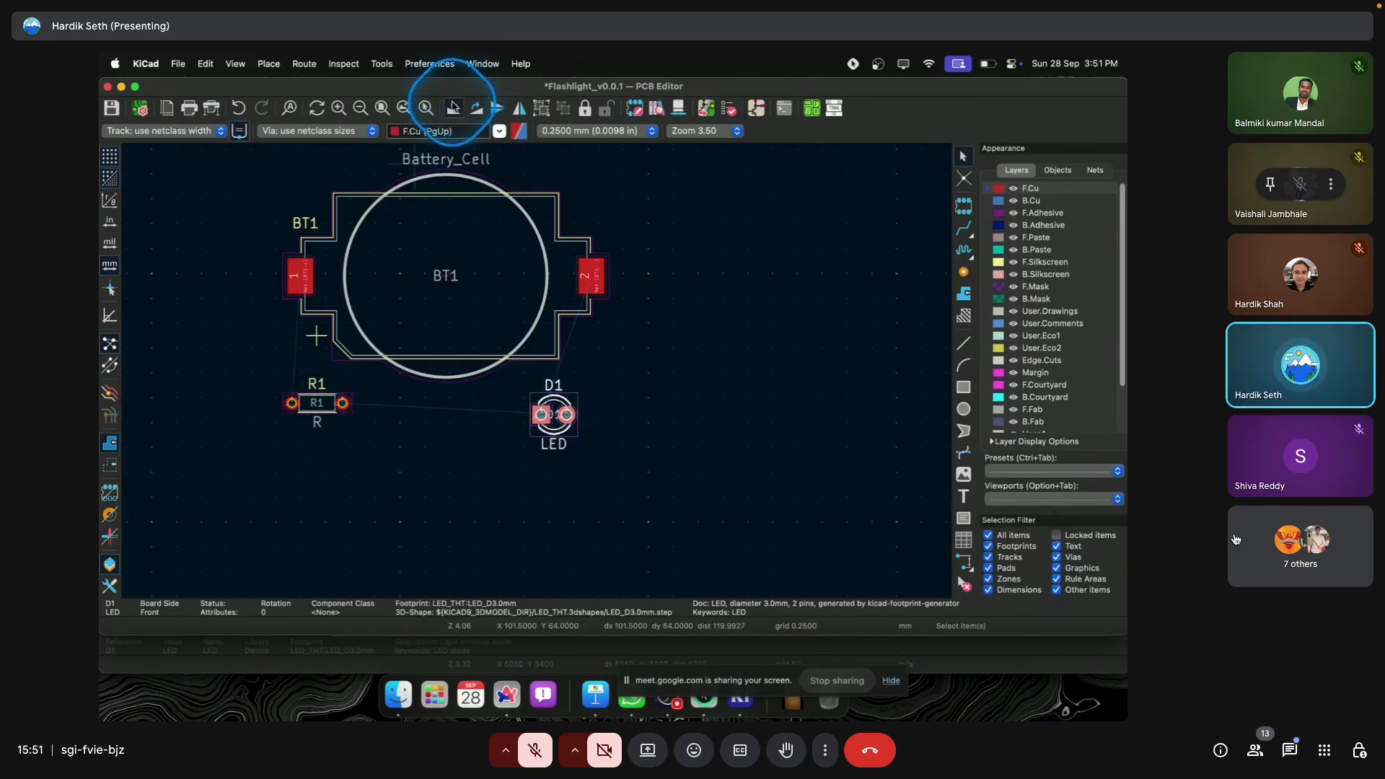
Step: Move the resistor footprint R1 below pad 1 of the battery holder, in line with D1
click(317, 404)
drag(317, 404, 355, 422)
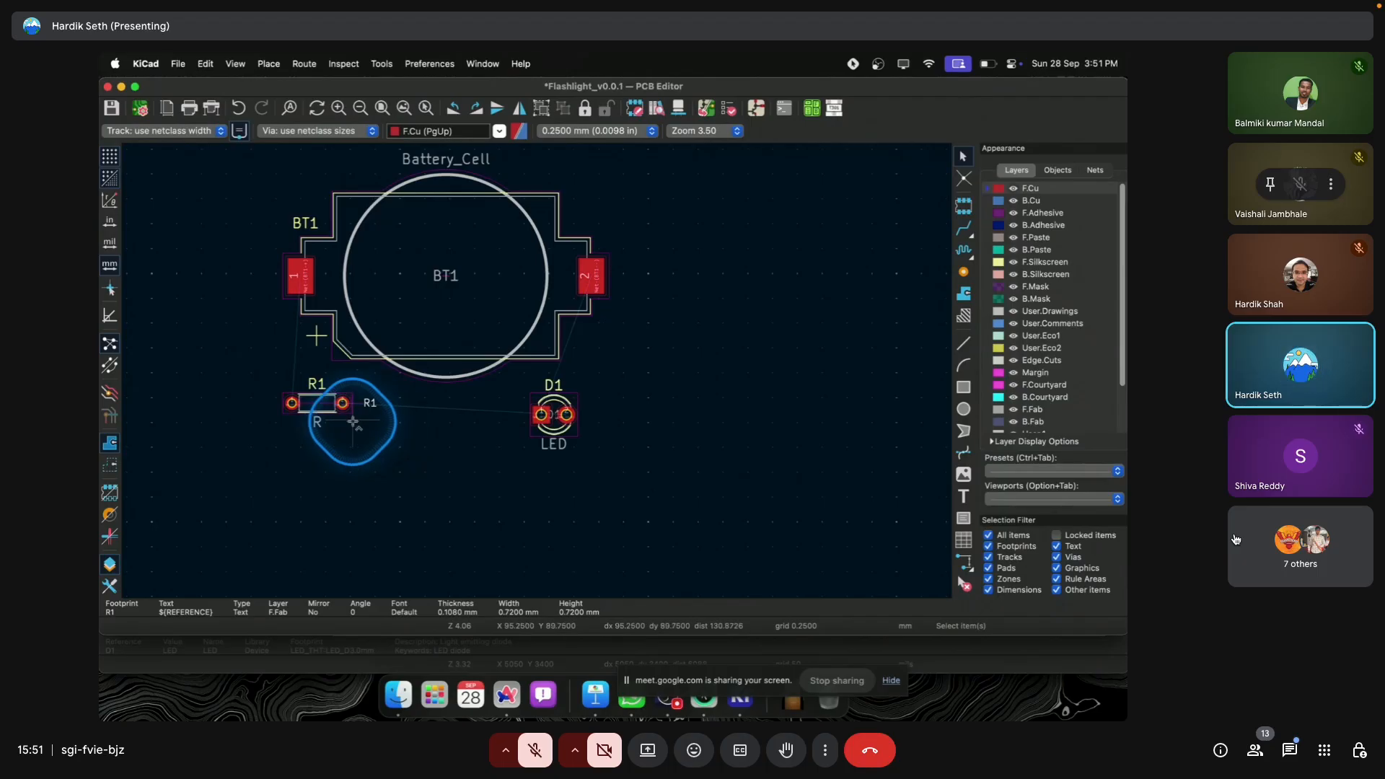
click(313, 408)
mouse_move(313, 409)
mouse_down()
mouse_move(353, 420)
mouse_move(326, 416)
mouse_up()
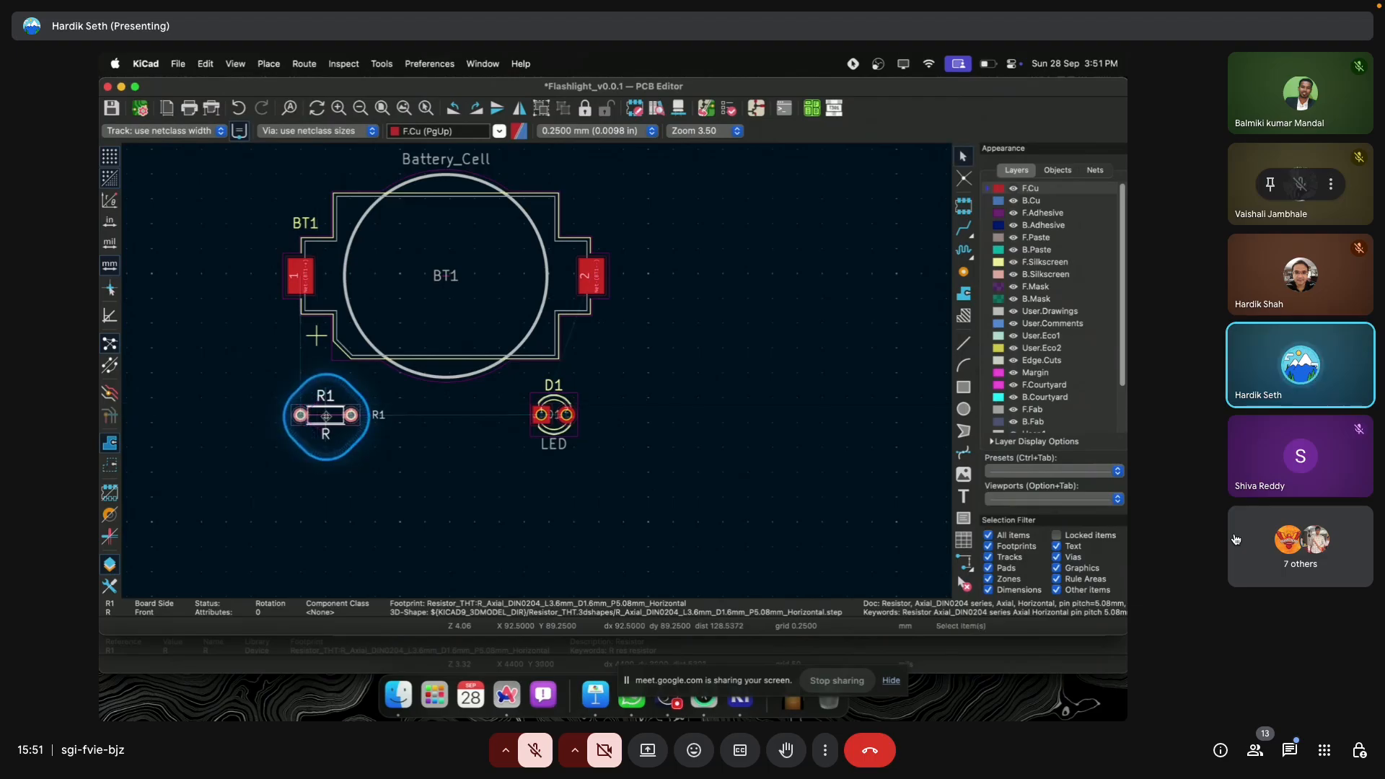
Step: Examine the ratsnest lines and pad nets linking BT1, R1 and D1 to judge the LED's orientation
scroll(337, 382, up, 4)
scroll(711, 433, down, 5)
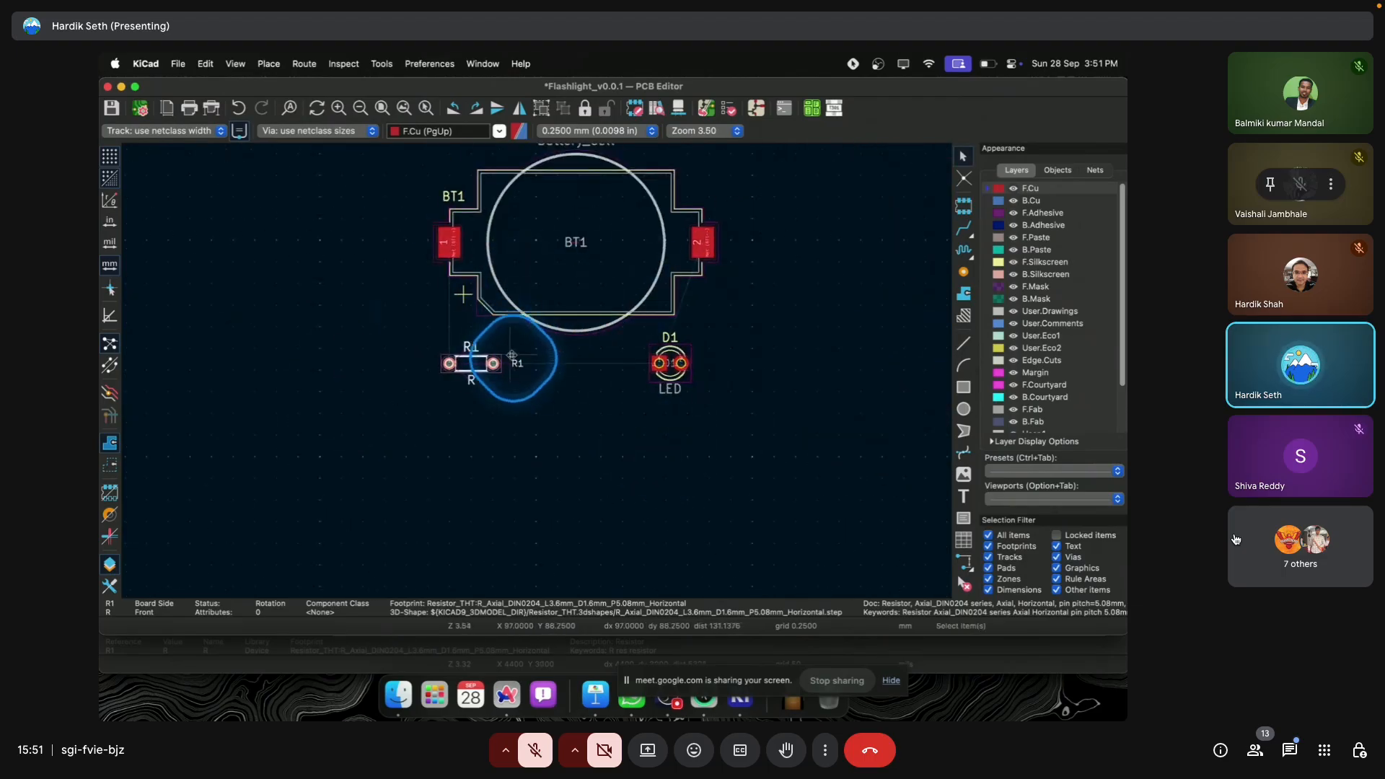
scroll(449, 294, up, 5)
scroll(505, 339, down, 2)
scroll(505, 339, right, 2)
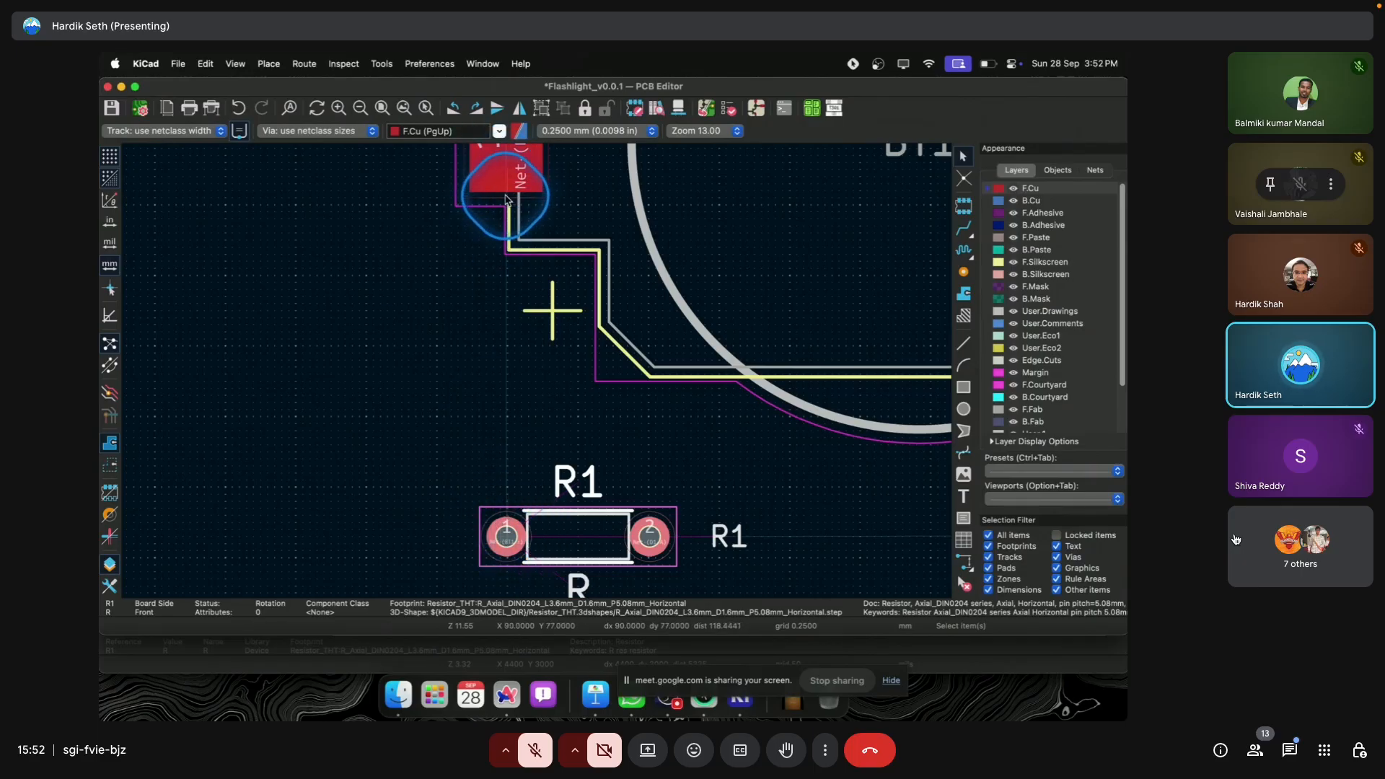
scroll(576, 530, down, 5)
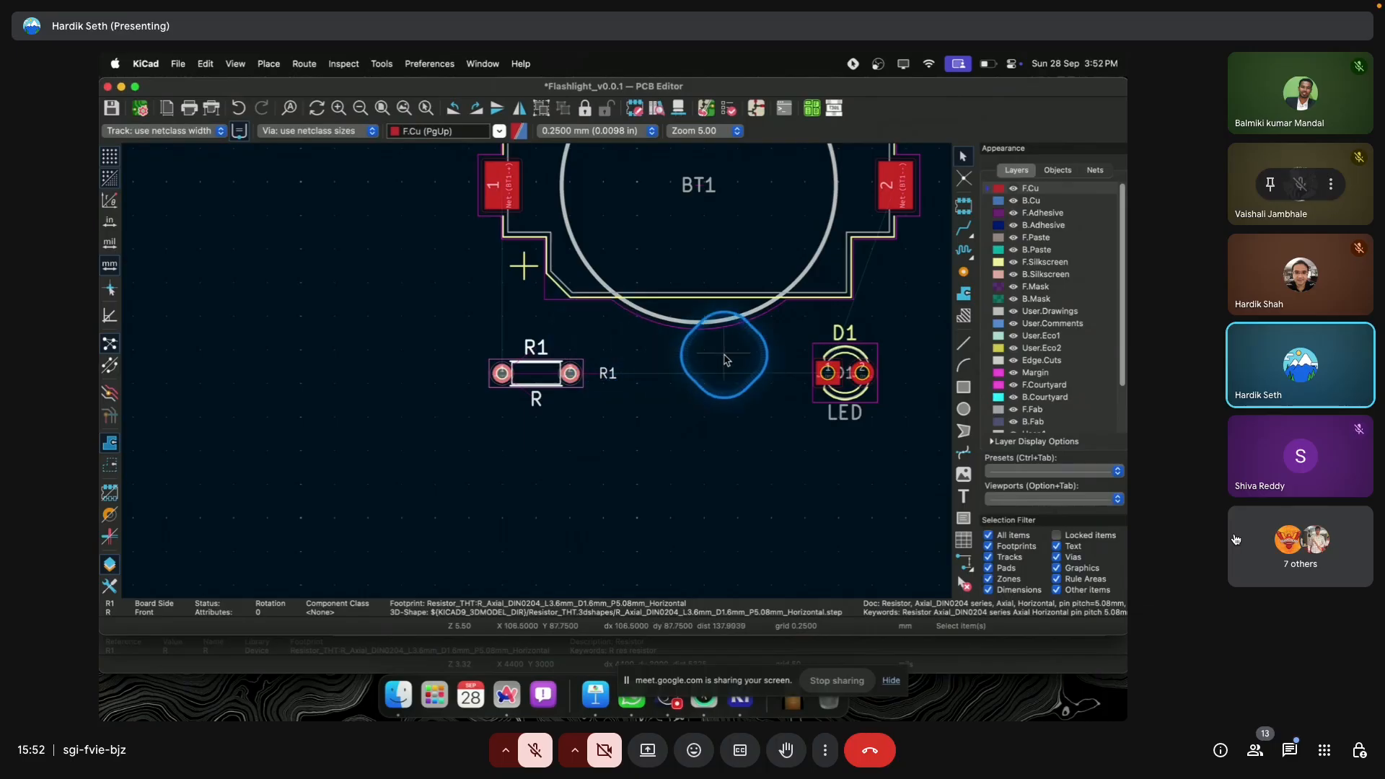
scroll(854, 395, up, 5)
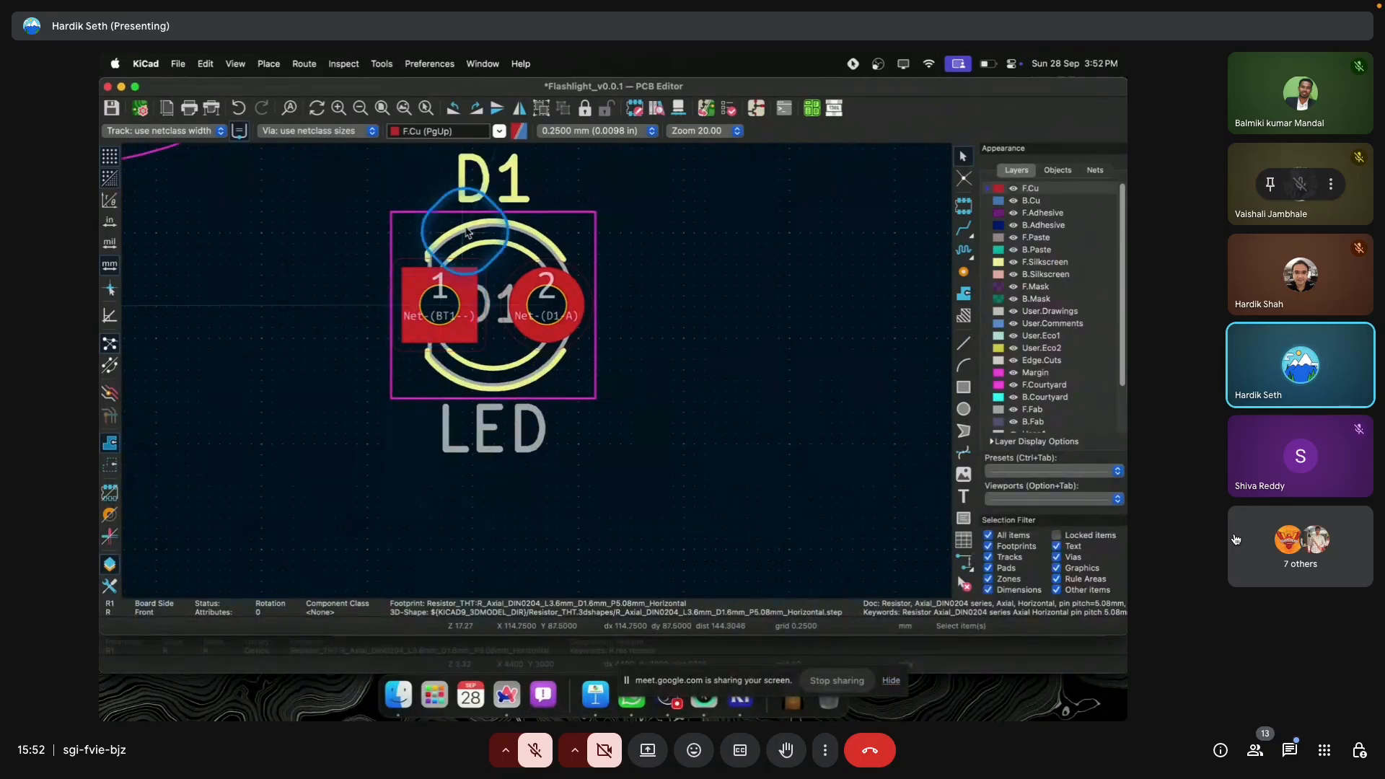
scroll(498, 358, down, 3)
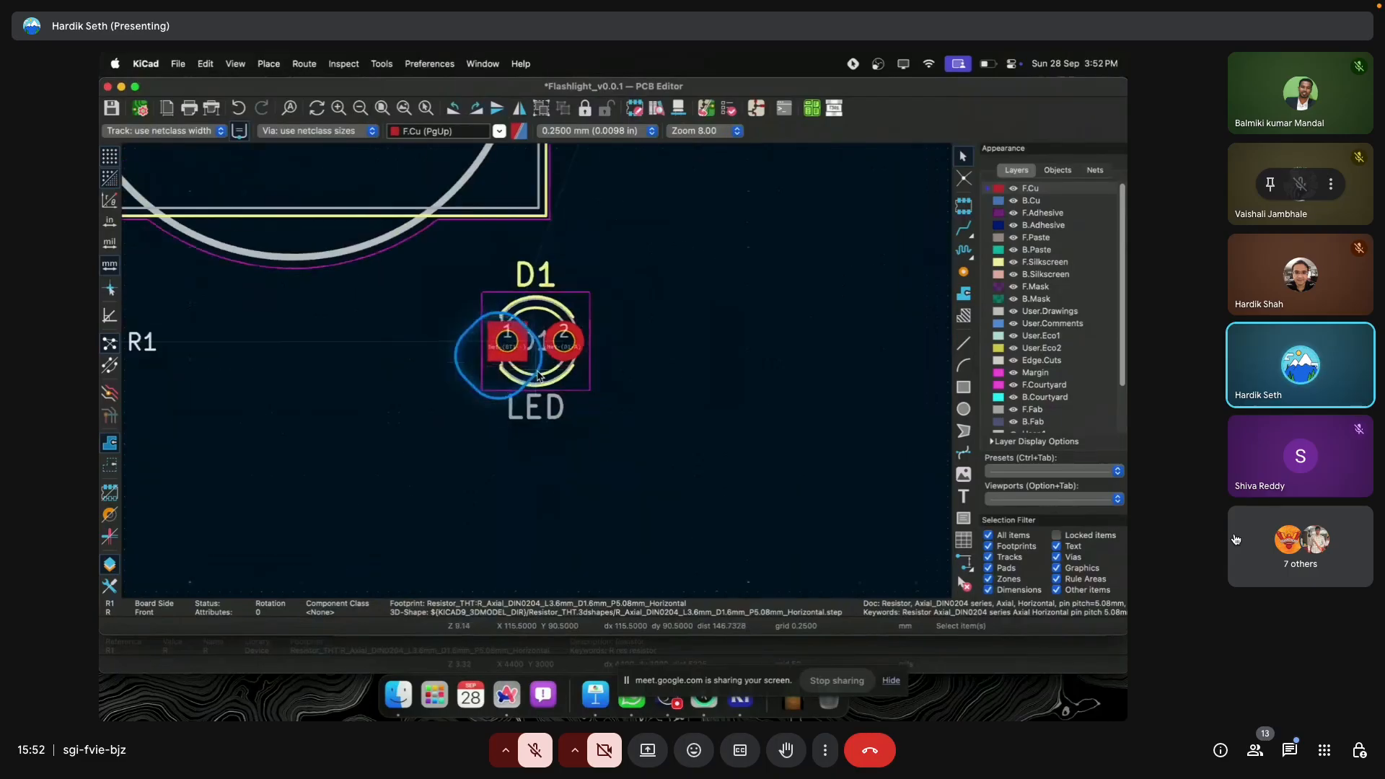
Step: Rotate the LED footprint D1 by 180 degrees so its pad 2 faces R1
click(546, 370)
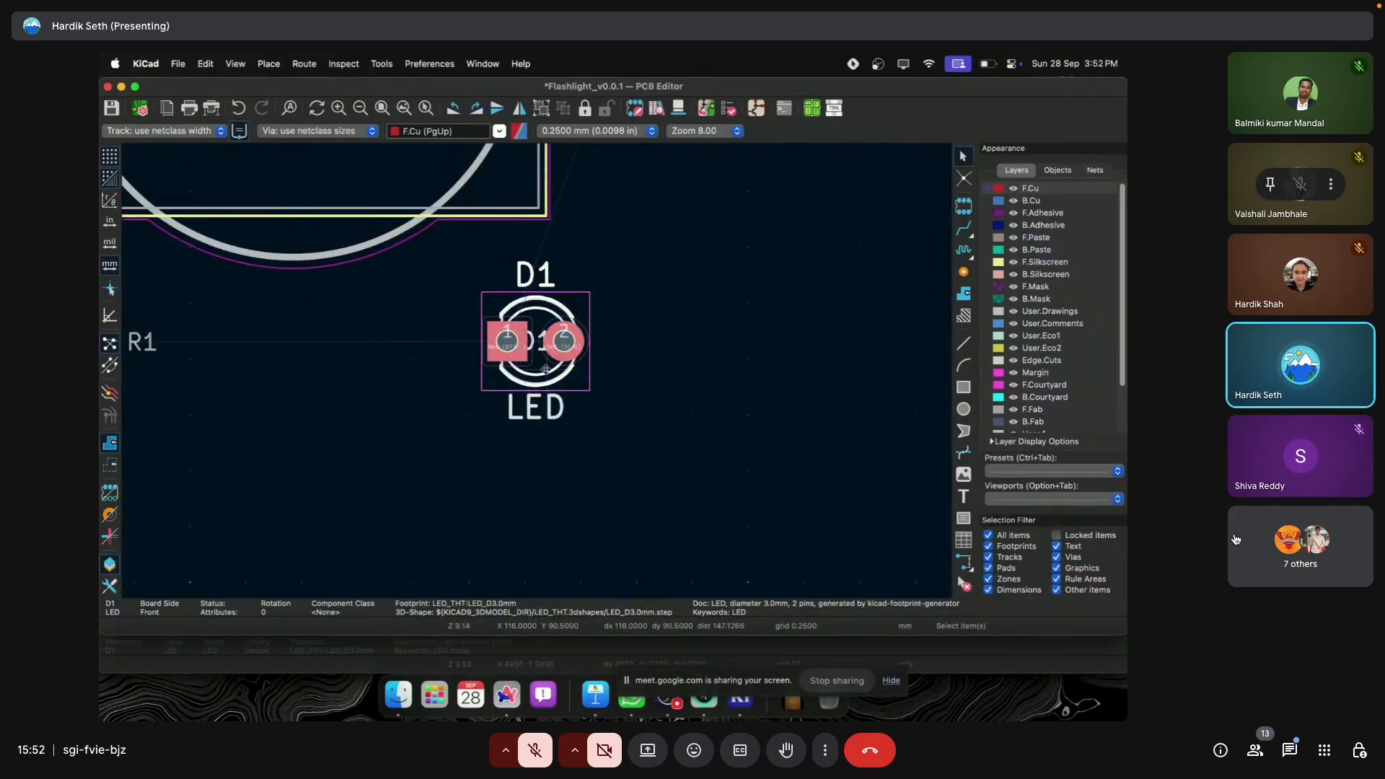
key(r)
key(r)
click(588, 356)
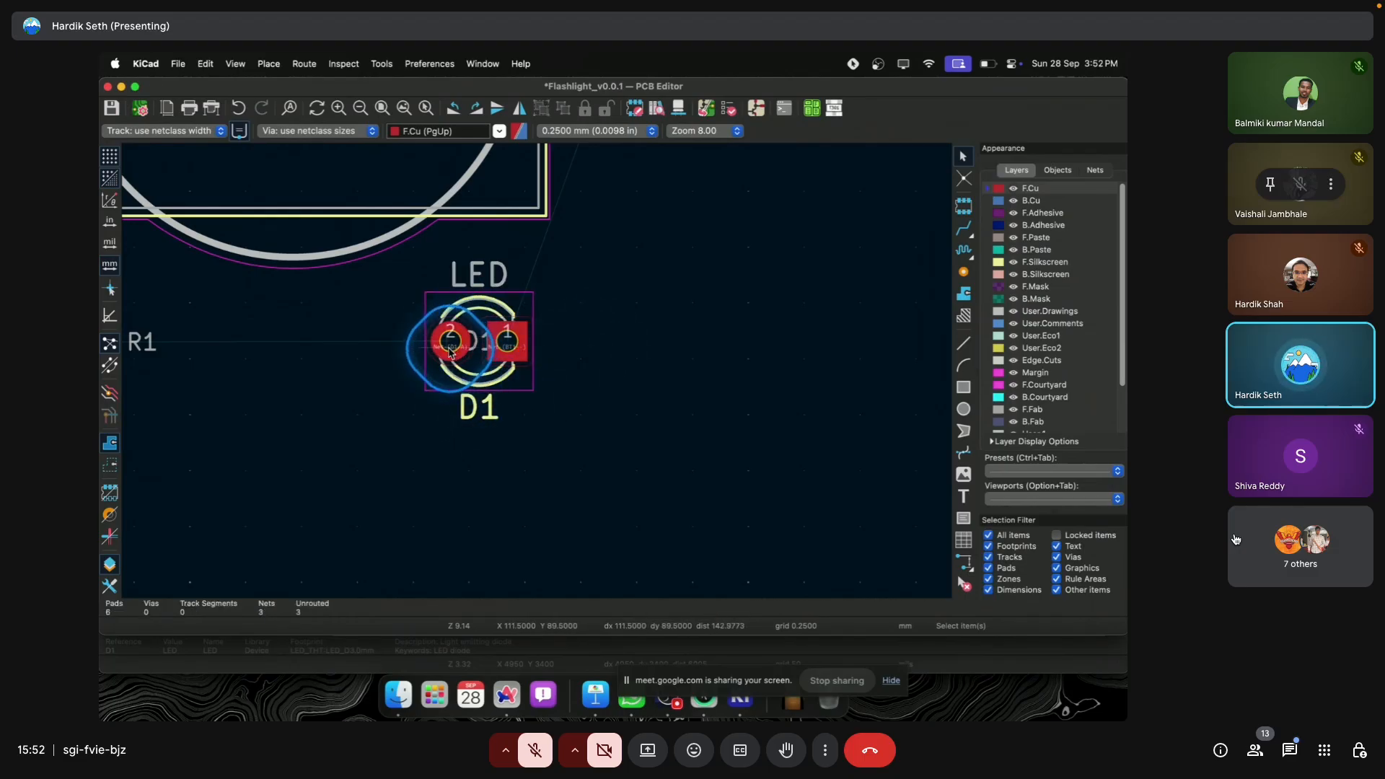
Step: Move D1 so its pad 1 sits directly below pad 2 of the battery holder
scroll(539, 386, down, 3)
scroll(540, 386, up, 2)
click(518, 417)
drag(520, 412, 579, 396)
click(580, 396)
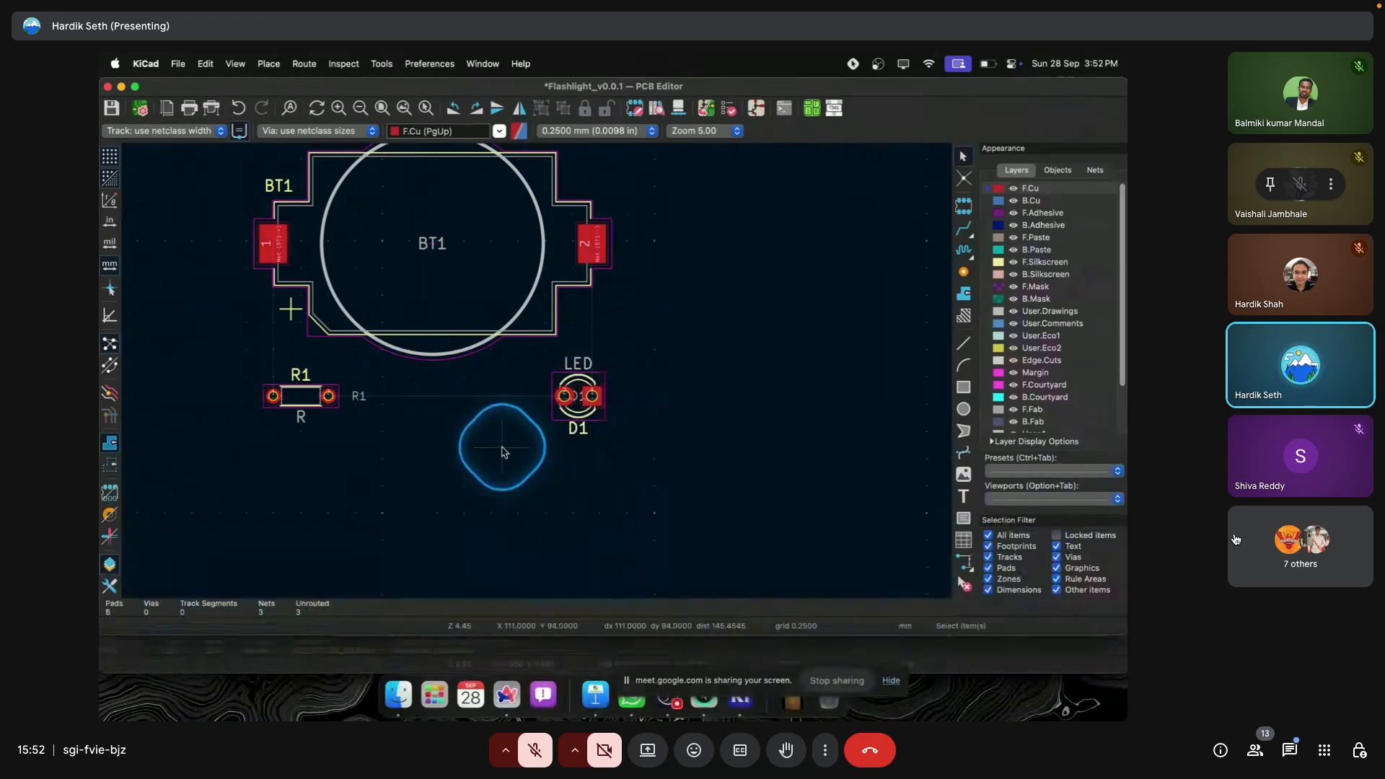
Step: Move R1 along the same row to sit close beside D1, below the battery outline
drag(302, 403, 497, 396)
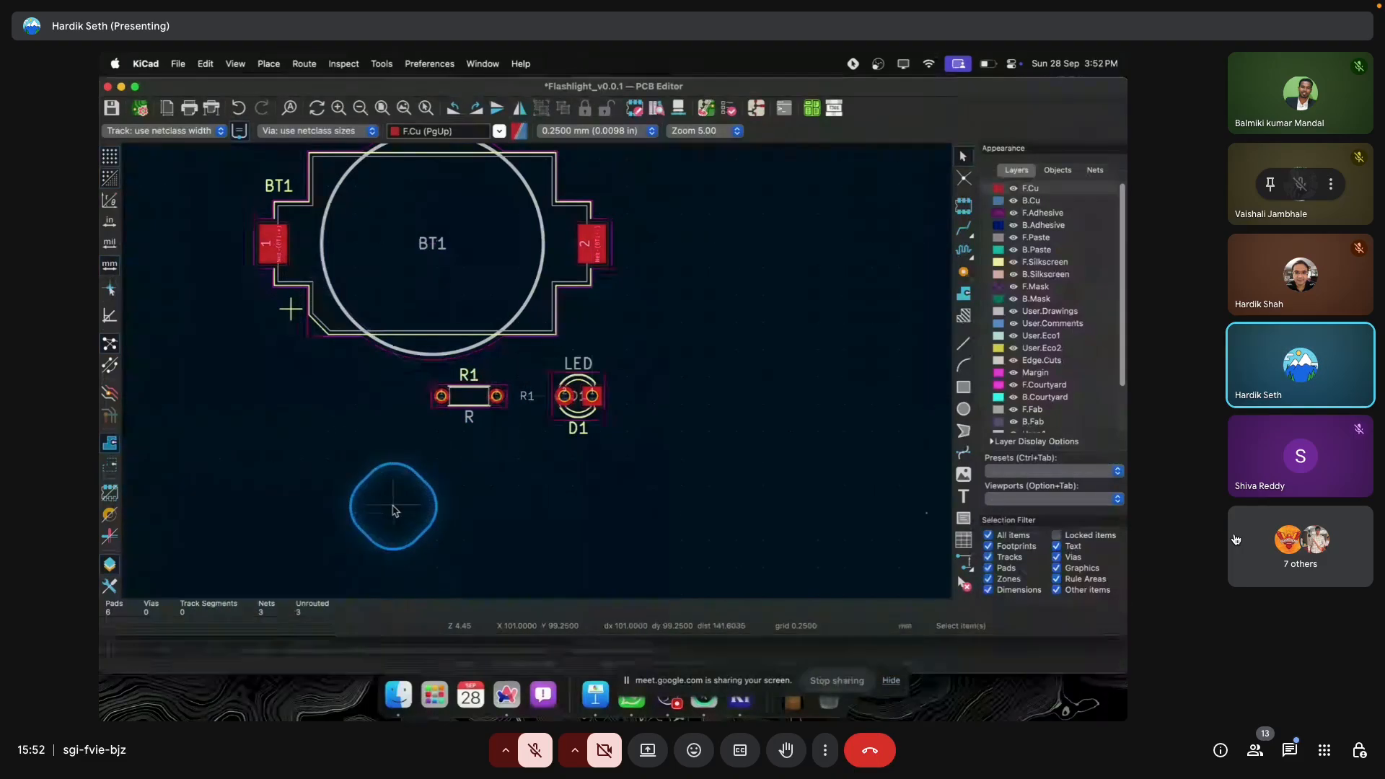
scroll(344, 349, up, 2)
scroll(537, 371, down, 2)
middle_drag(537, 371, 327, 379)
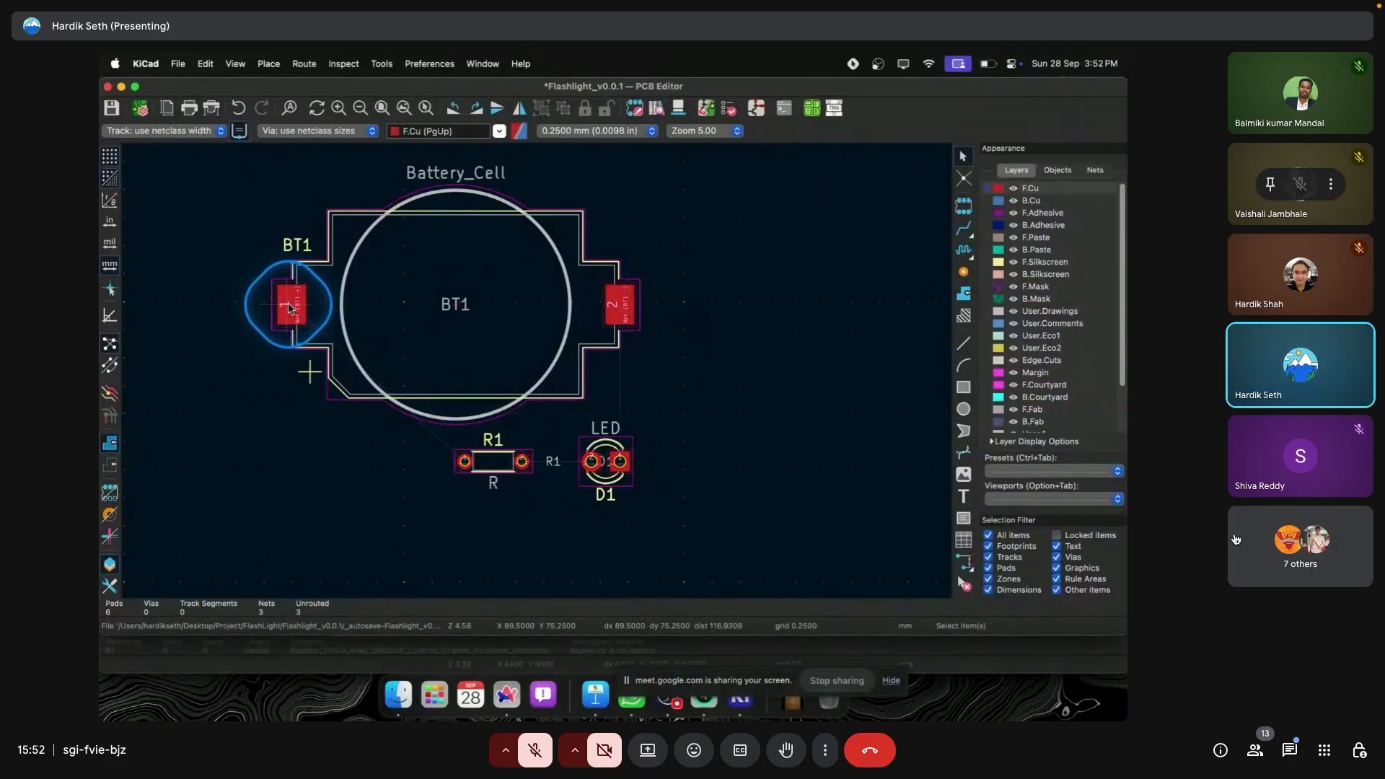
Step: Route an F.Cu track from pad 1 of BT1 down and across to pad 1 of R1
key(x)
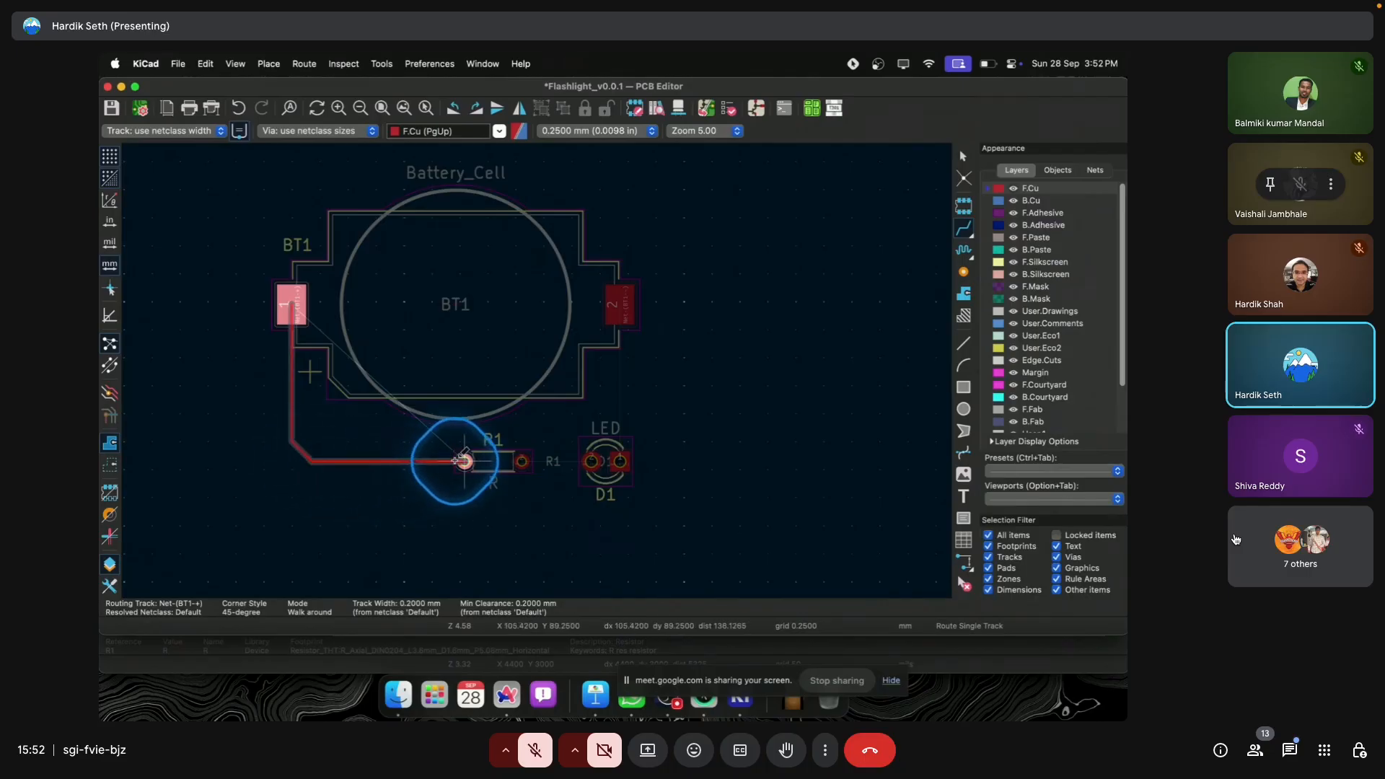
scroll(466, 461, up, 4)
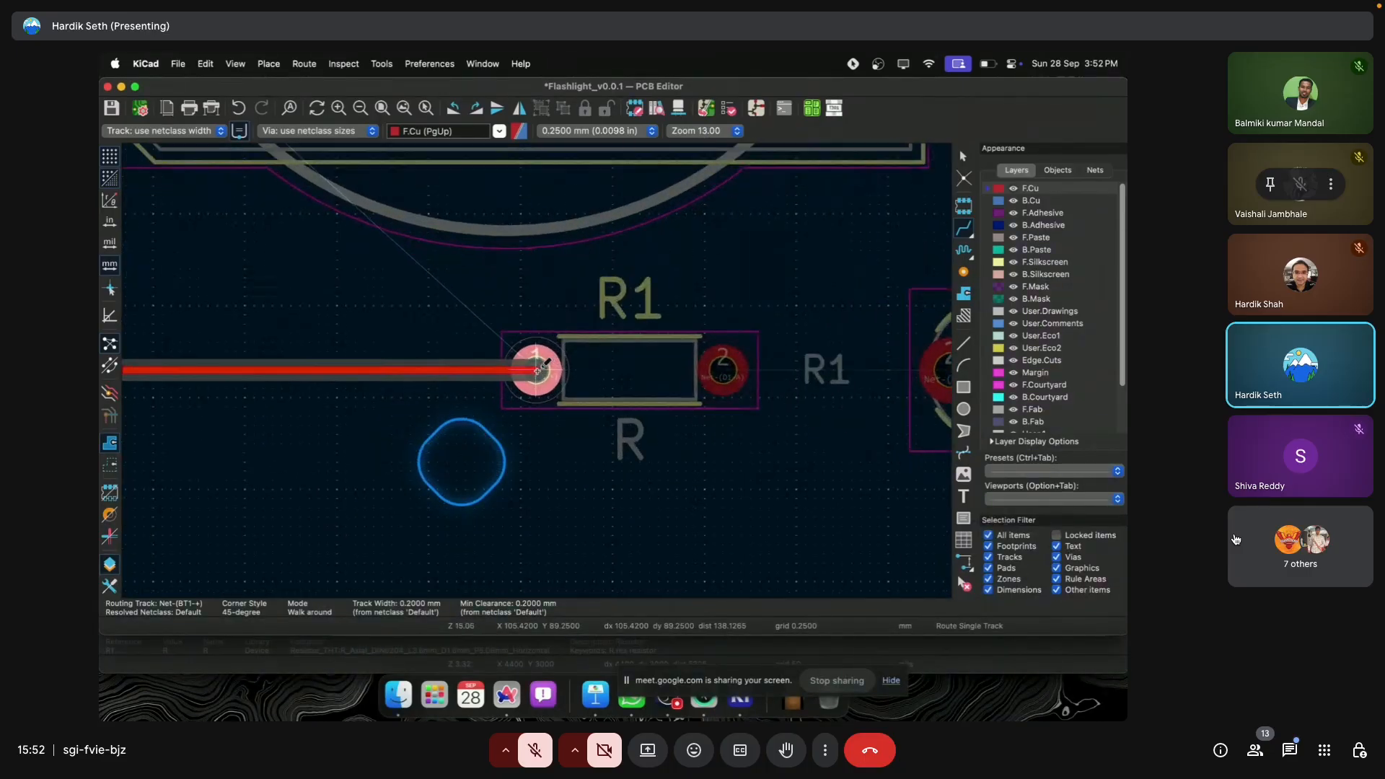
click(537, 368)
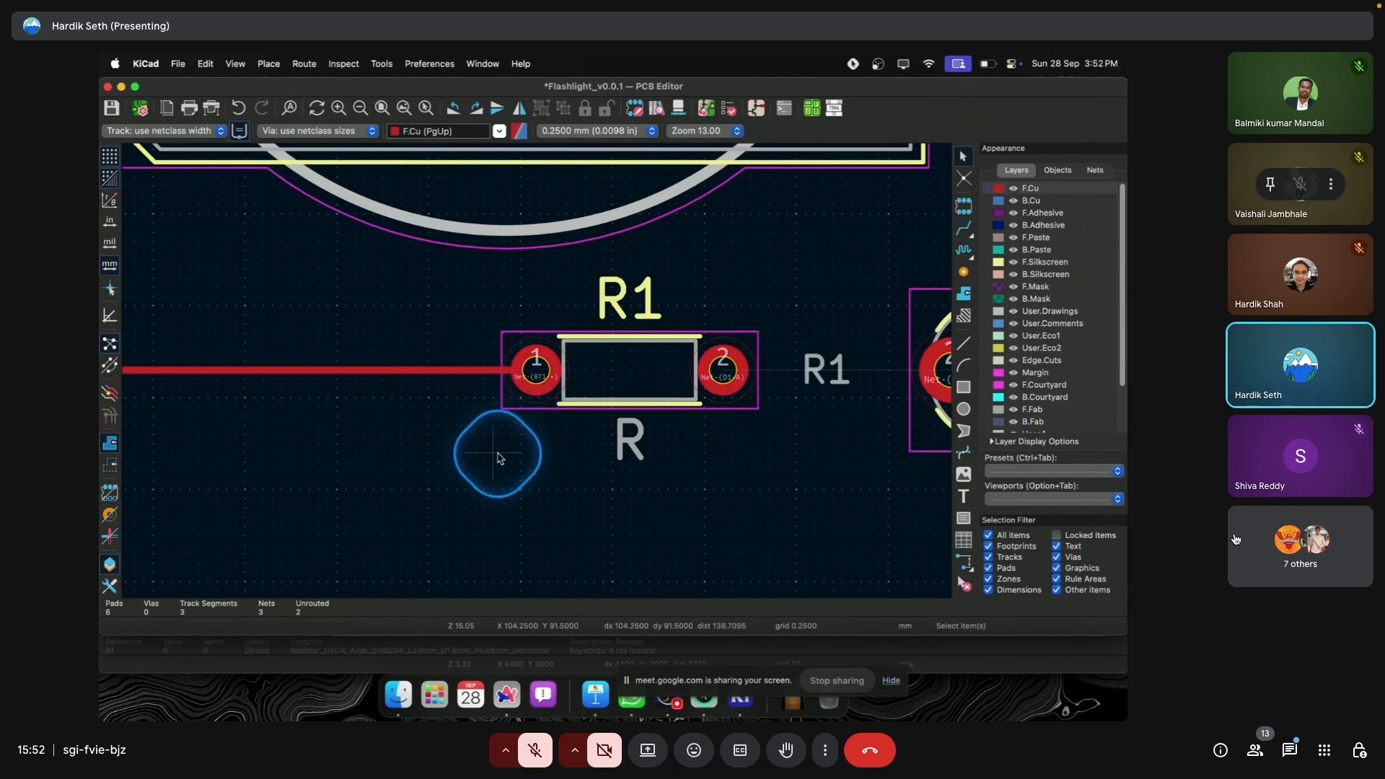
scroll(496, 455, down, 5)
middle_drag(467, 397, 449, 397)
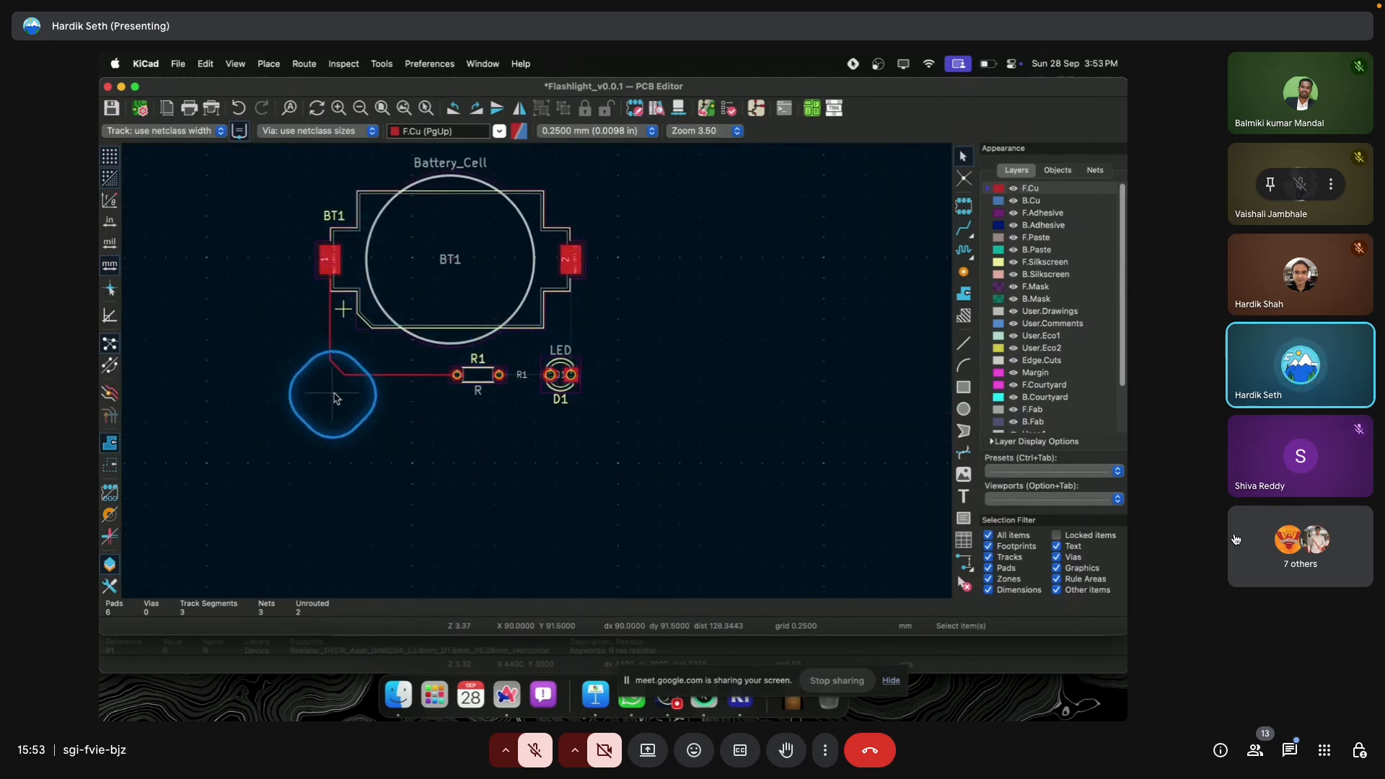
Step: Route a straight F.Cu track from pad 2 of R1 to pad 2 of D1
scroll(497, 379, up, 3)
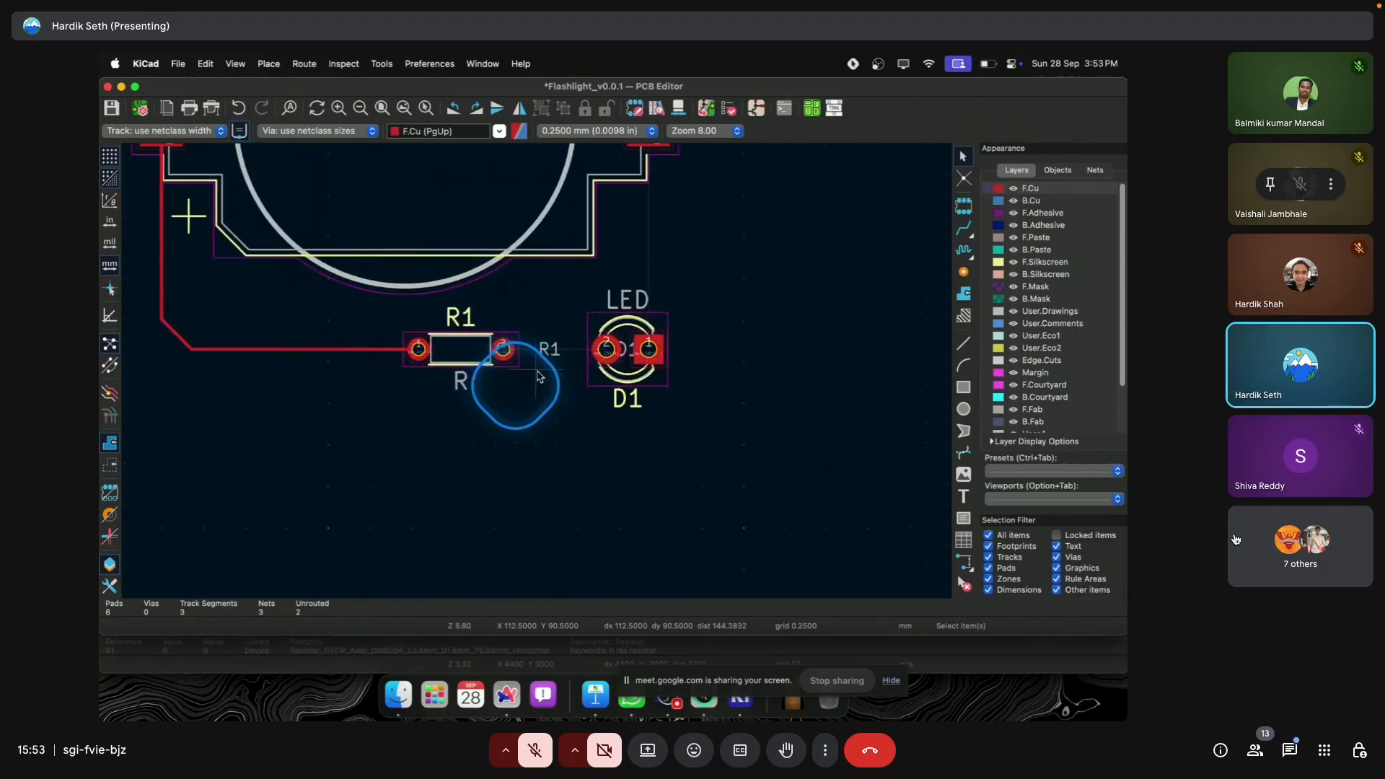
middle_drag(538, 376, 429, 433)
scroll(429, 424, up, 3)
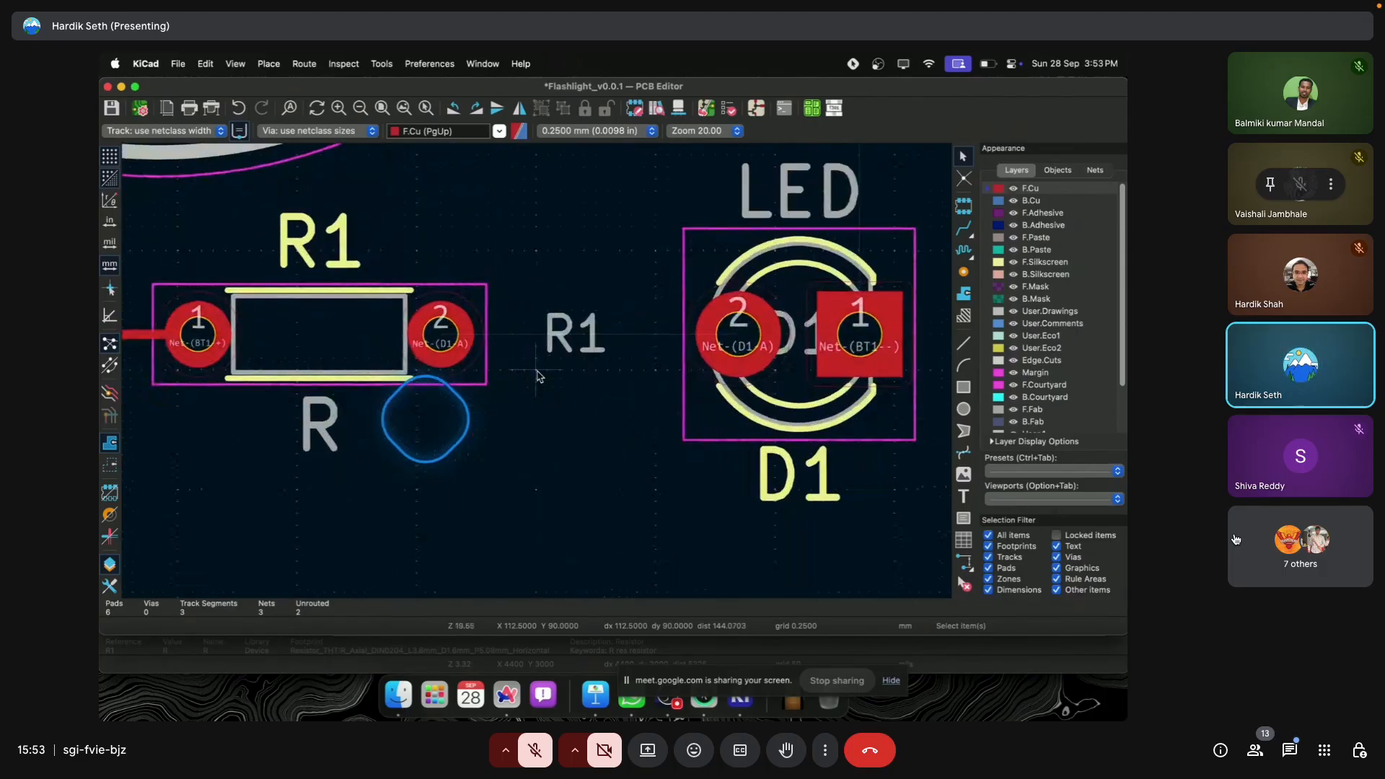
key(x)
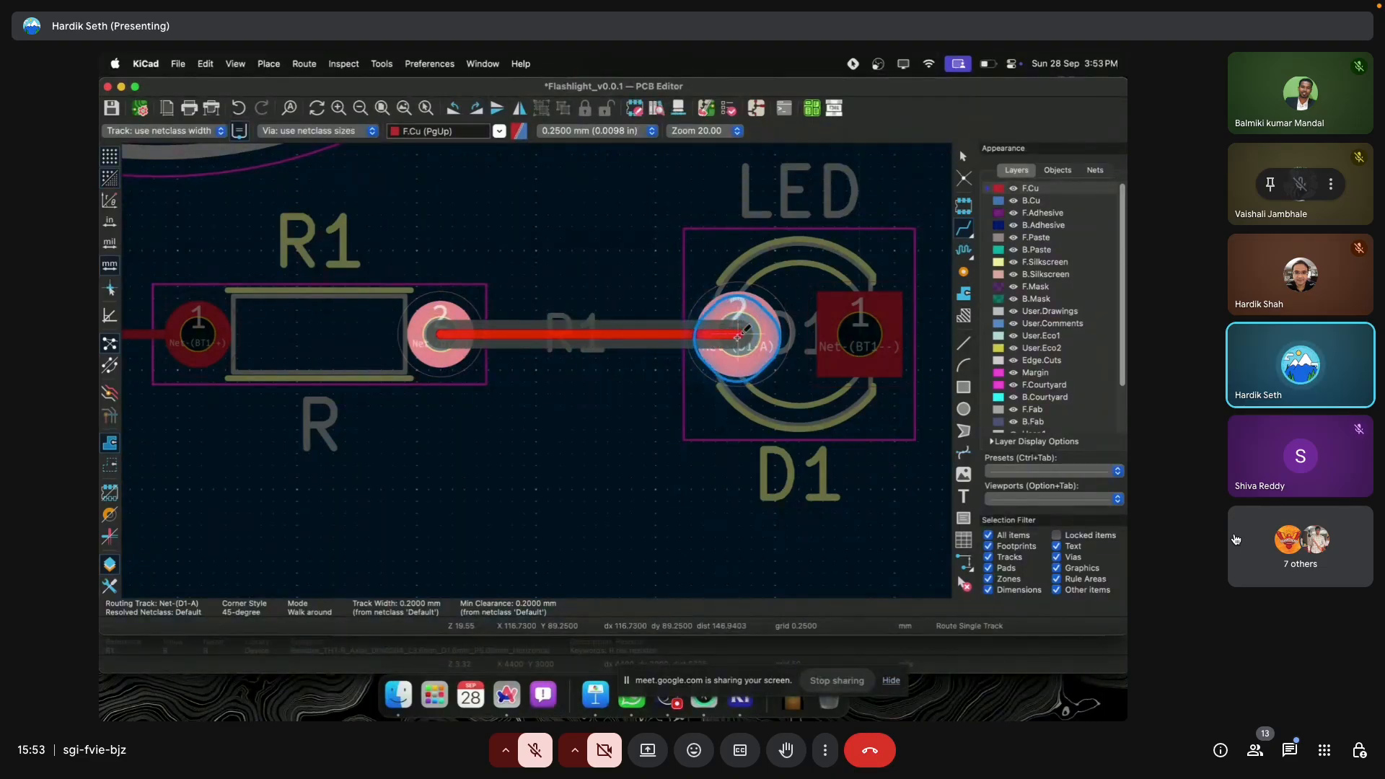
click(738, 337)
Step: Route a vertical F.Cu track from pad 1 of D1 to pad 2 of BT1 and end routing
scroll(686, 371, down, 5)
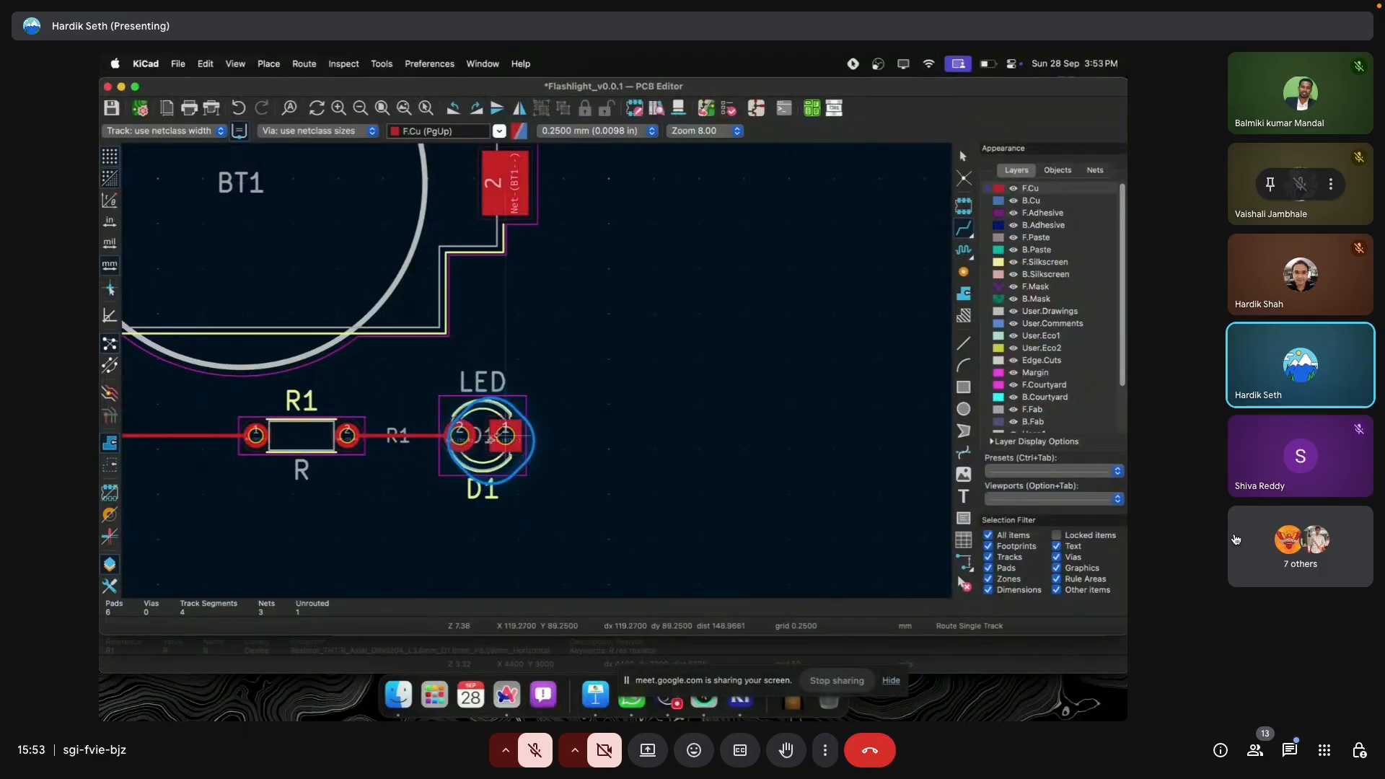
click(505, 436)
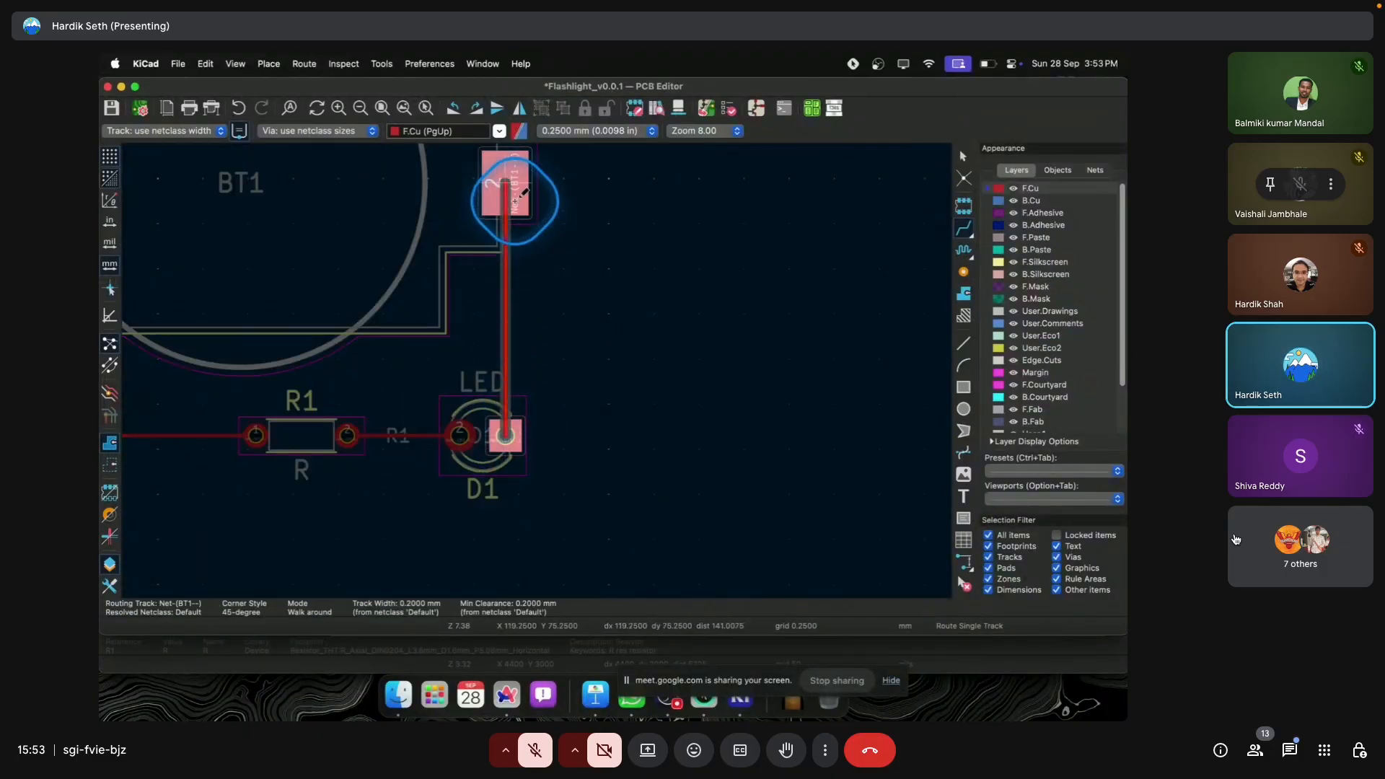
click(508, 192)
key(Escape)
scroll(256, 541, down, 4)
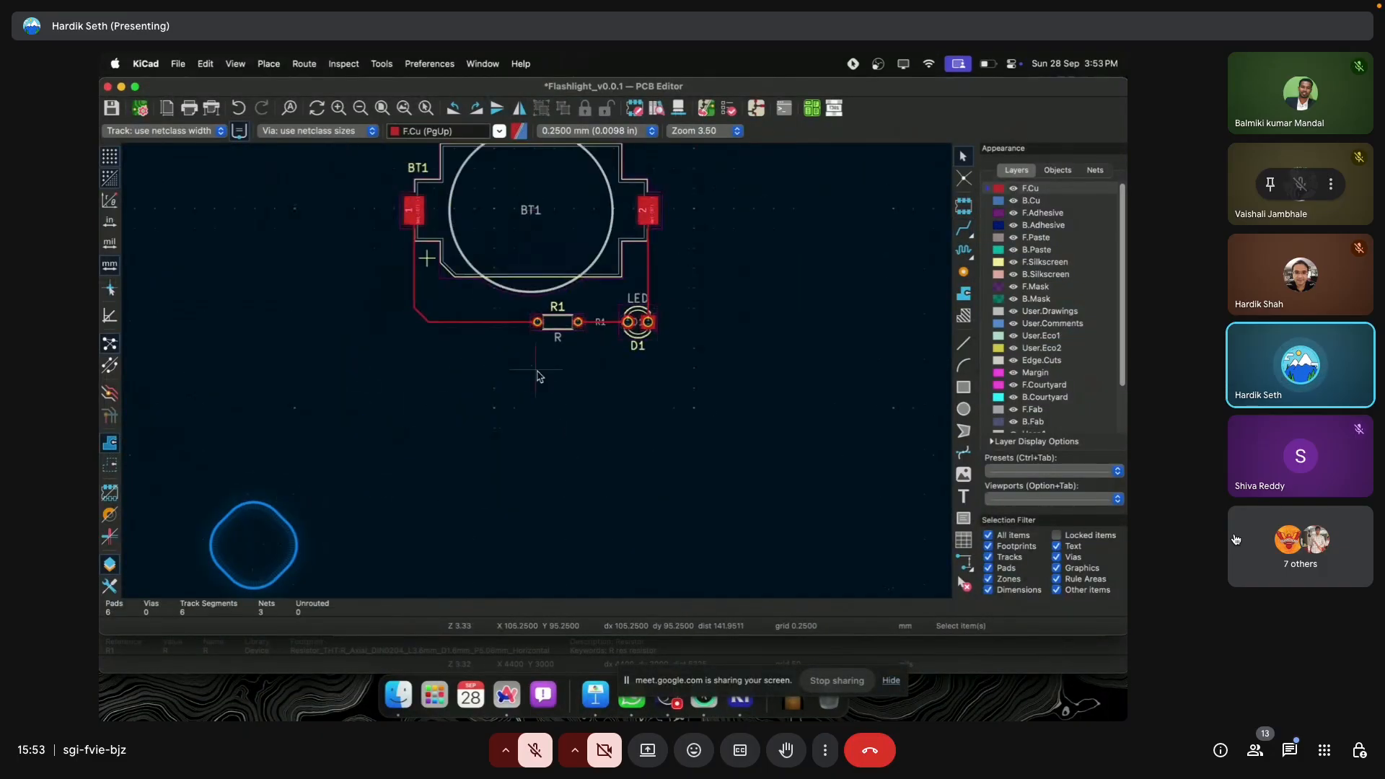
Step: Move the stray R1 fabrication-layer reference text back onto the middle of the resistor body
scroll(692, 268, up, 4)
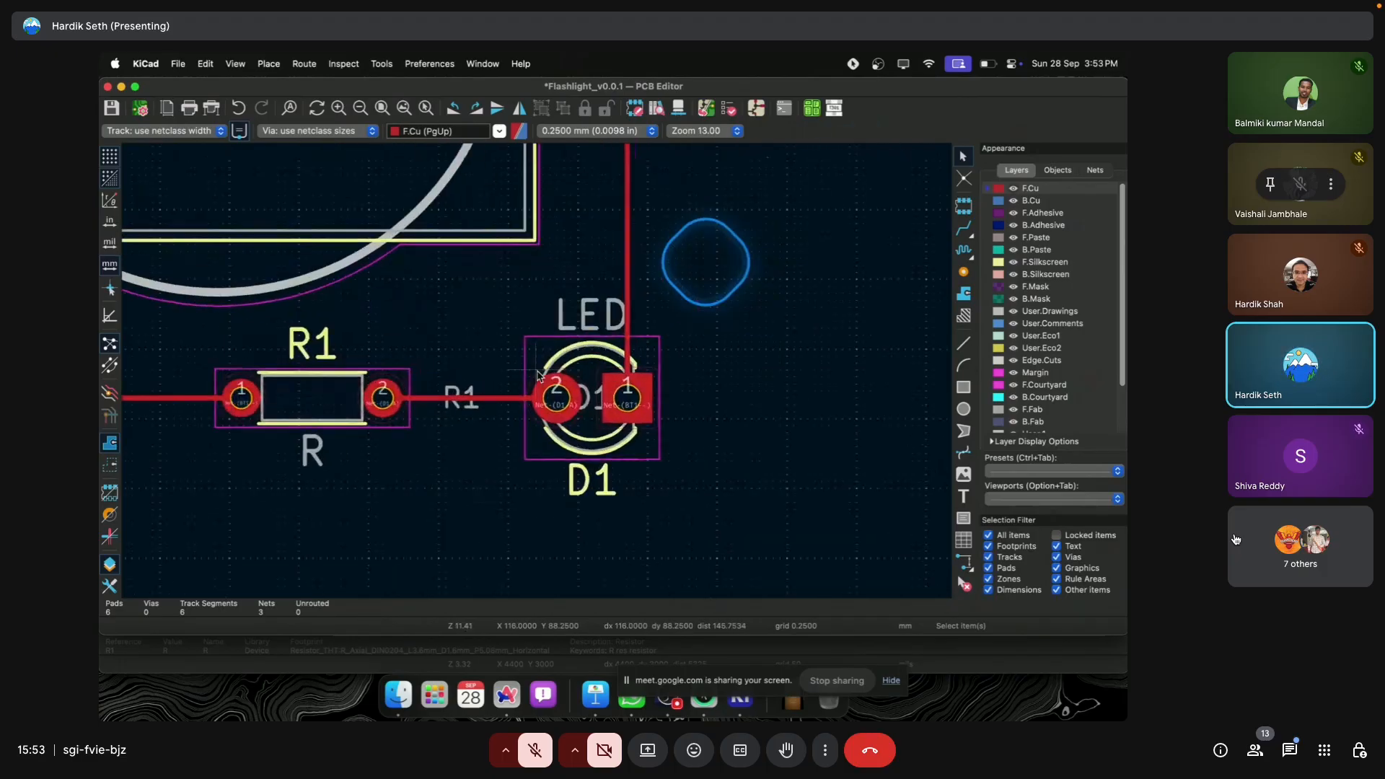
click(452, 388)
drag(458, 389, 314, 386)
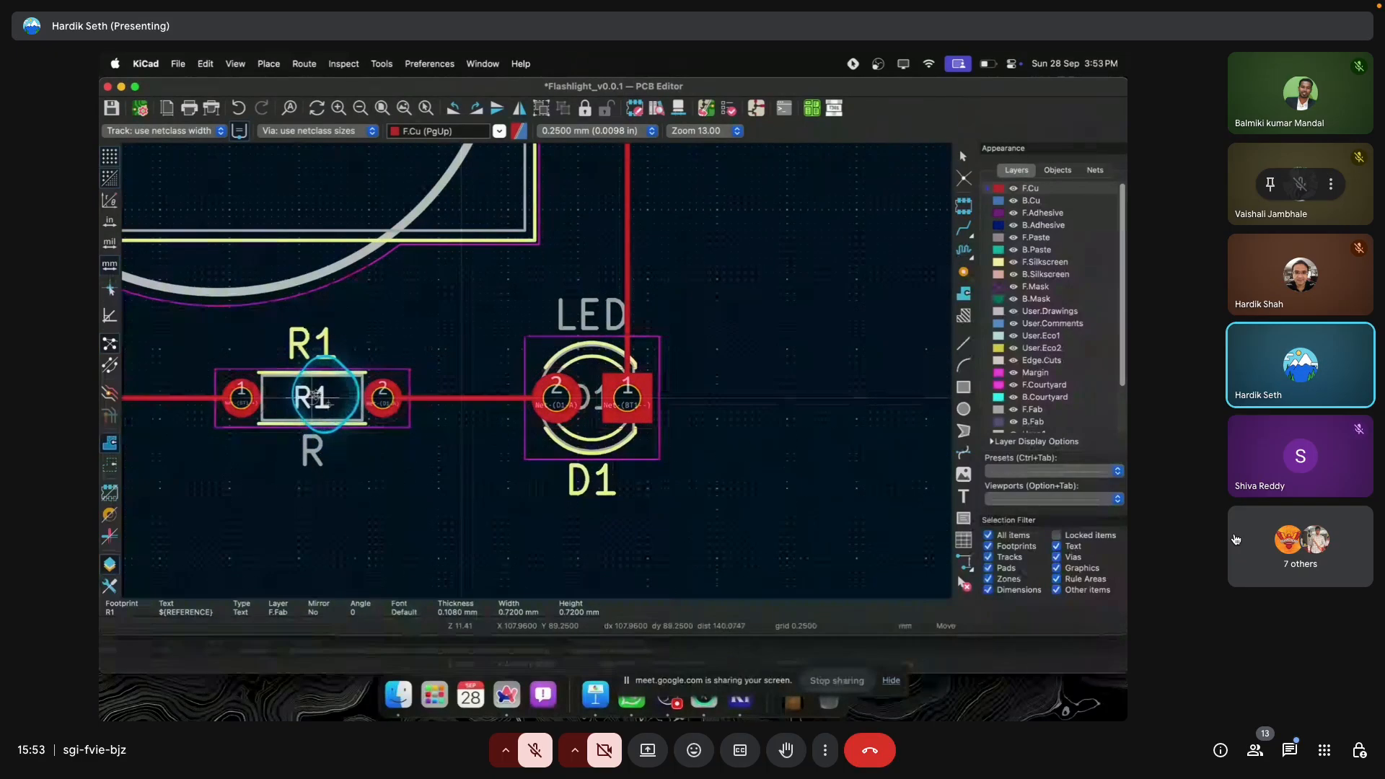
click(347, 553)
scroll(347, 553, down, 5)
middle_drag(537, 374, 518, 538)
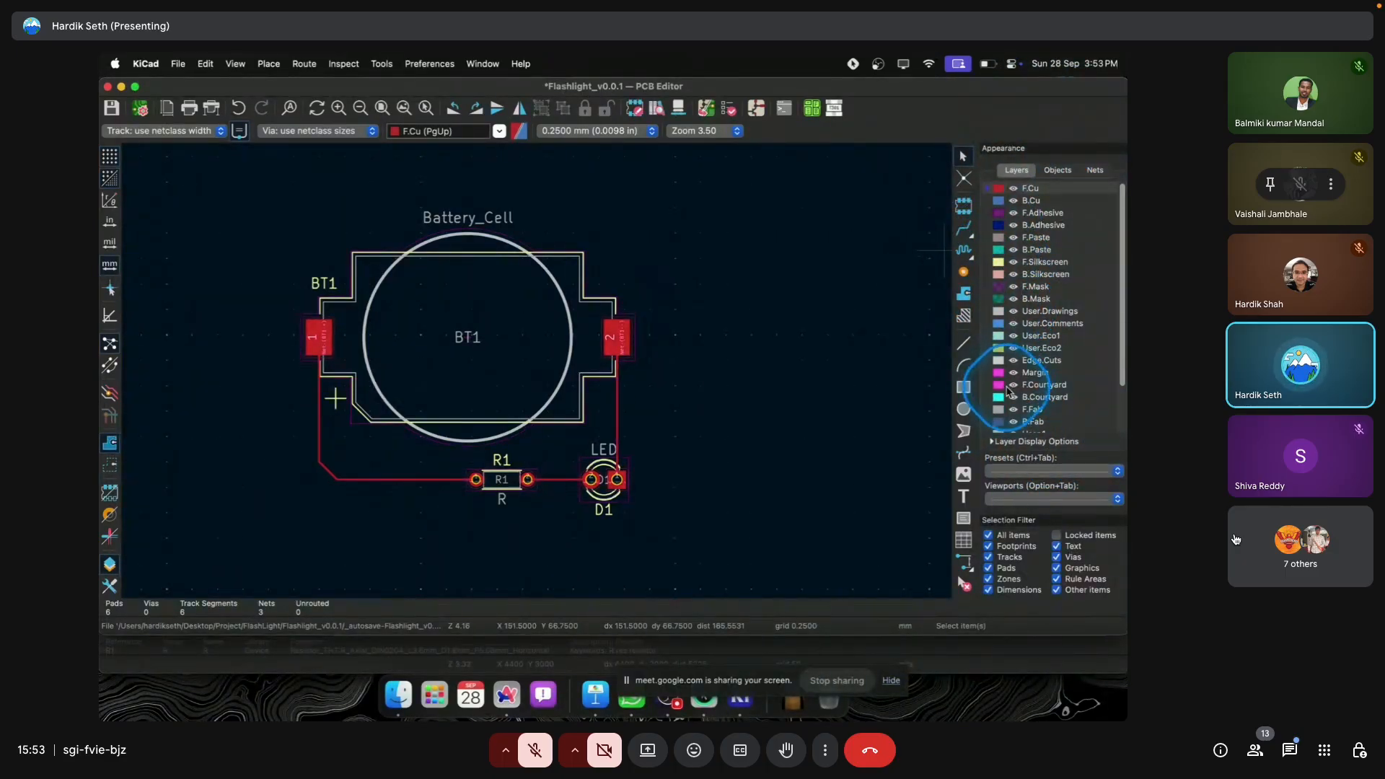
Step: Draw a circular board outline on Edge.Cuts centred on the battery cell, with a radius of about 25.55 mm
scroll(1009, 389, down, 2)
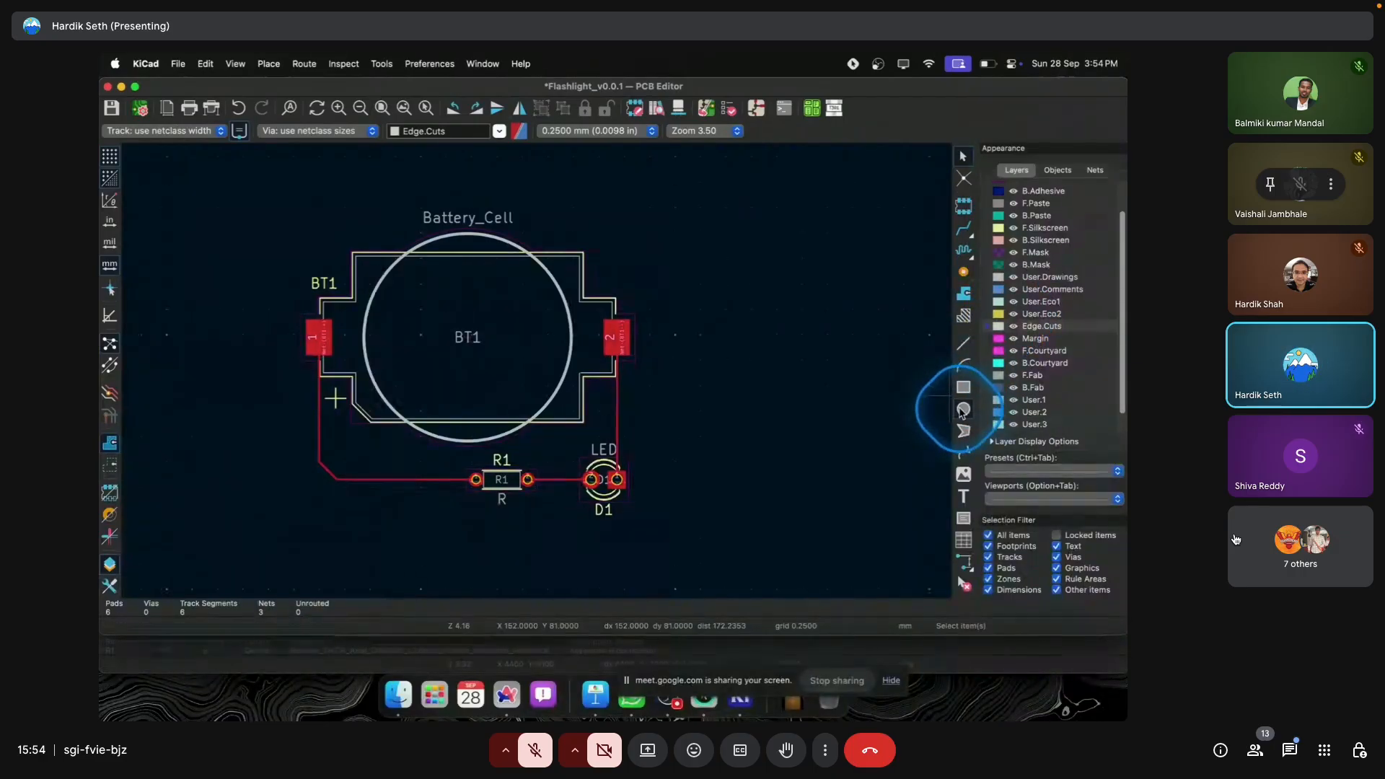
click(963, 409)
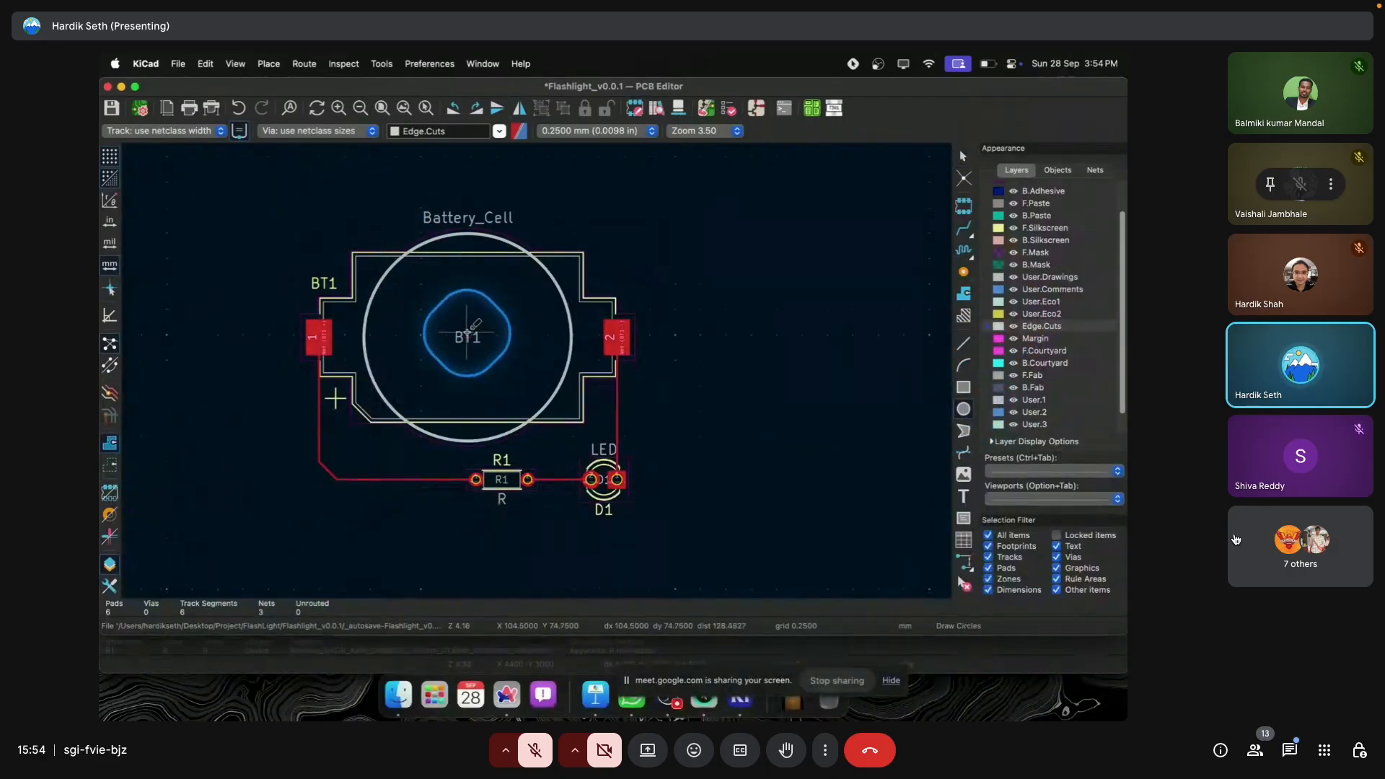
click(467, 336)
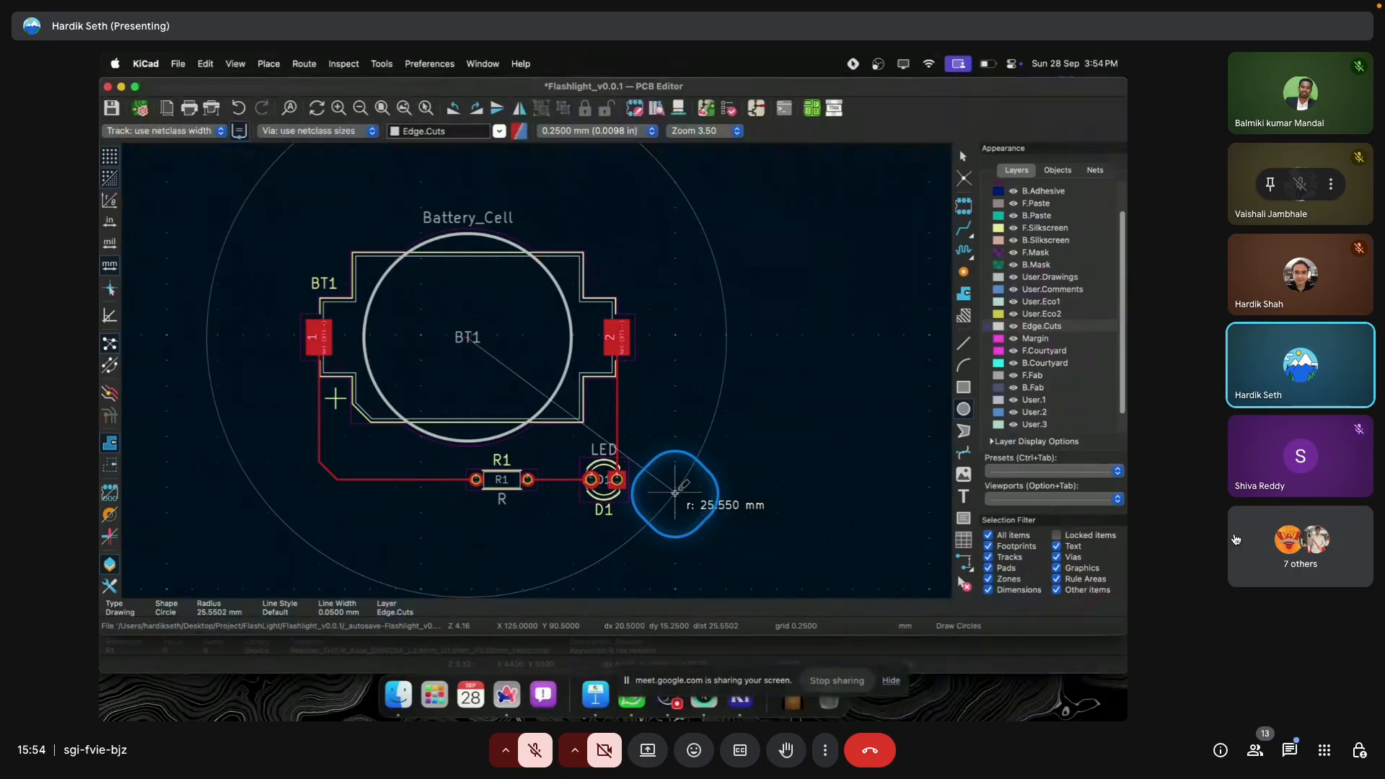
click(675, 493)
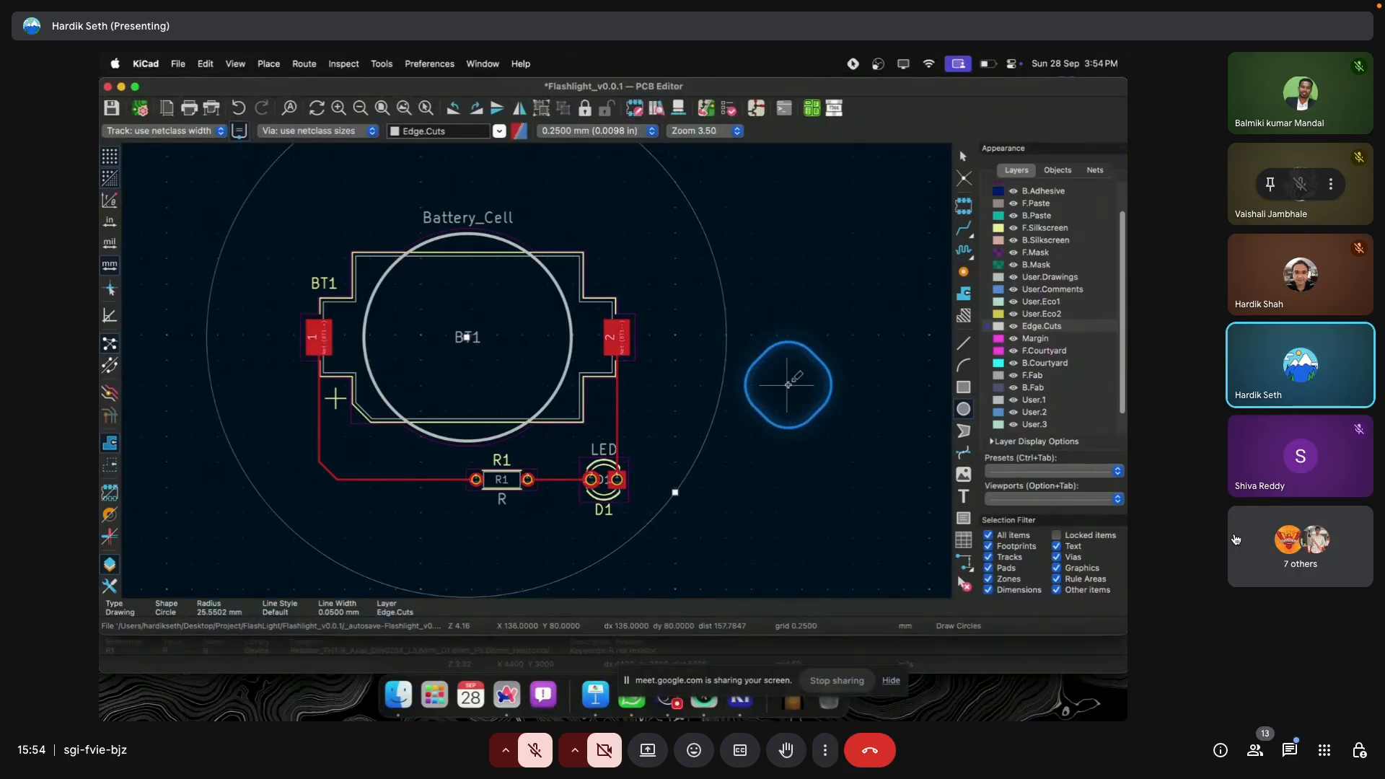
Step: Open the circular board in the 3D Viewer to inspect the component layout
scroll(483, 325, down, 2)
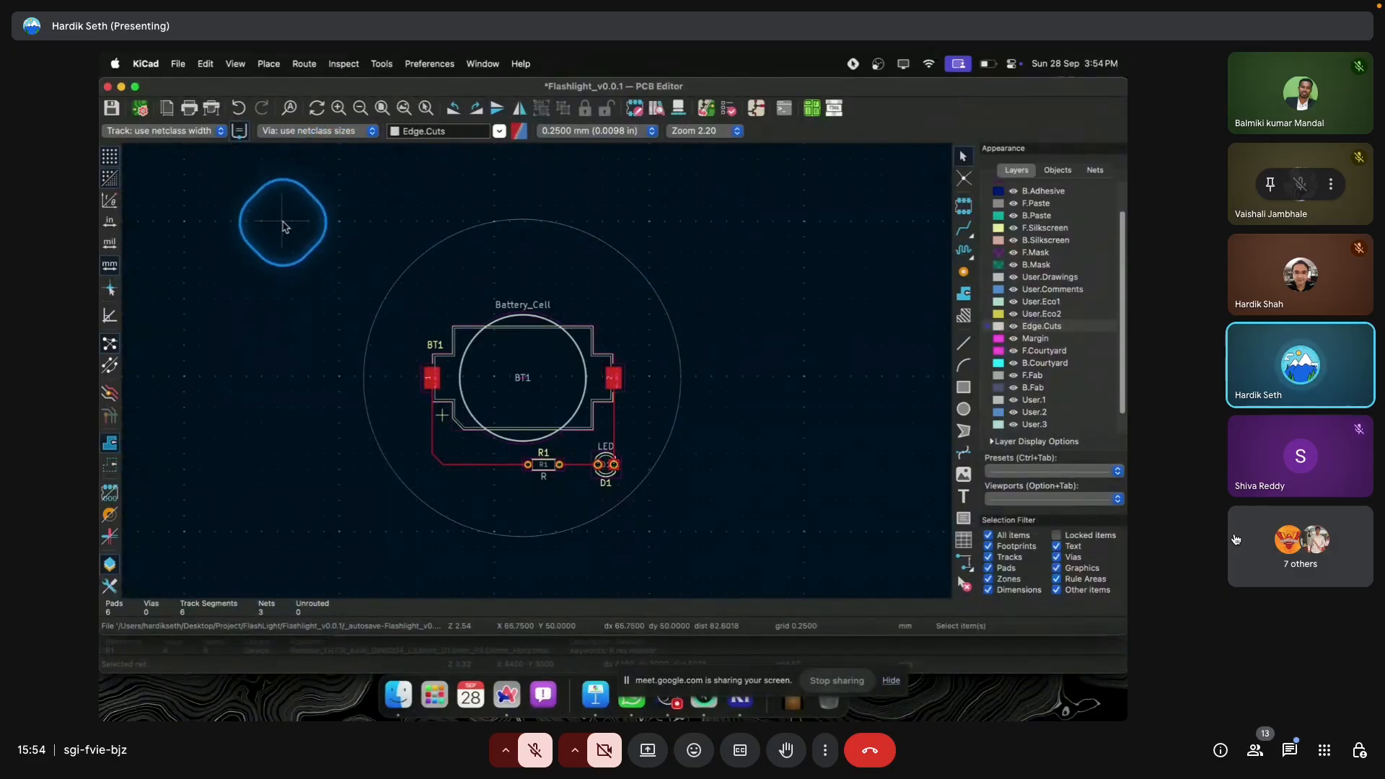
click(236, 64)
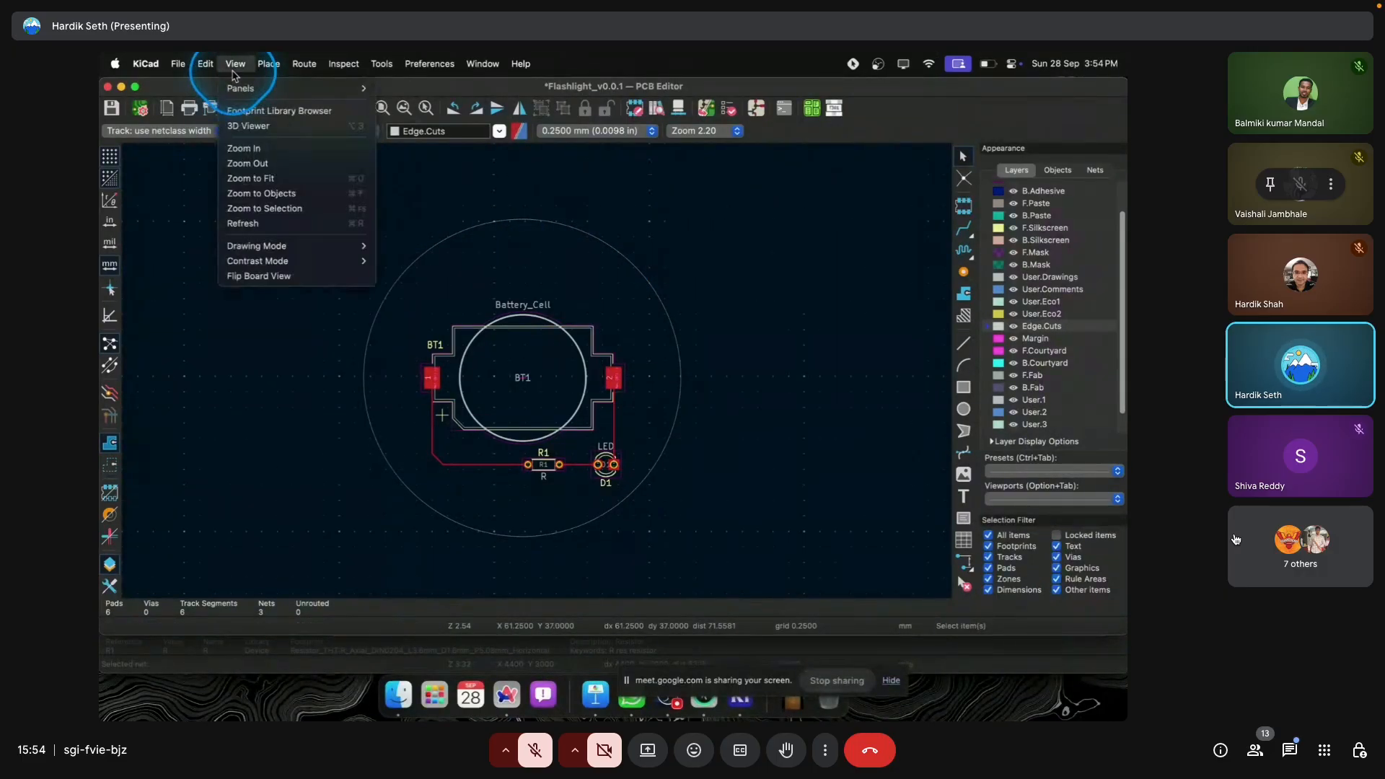
click(251, 127)
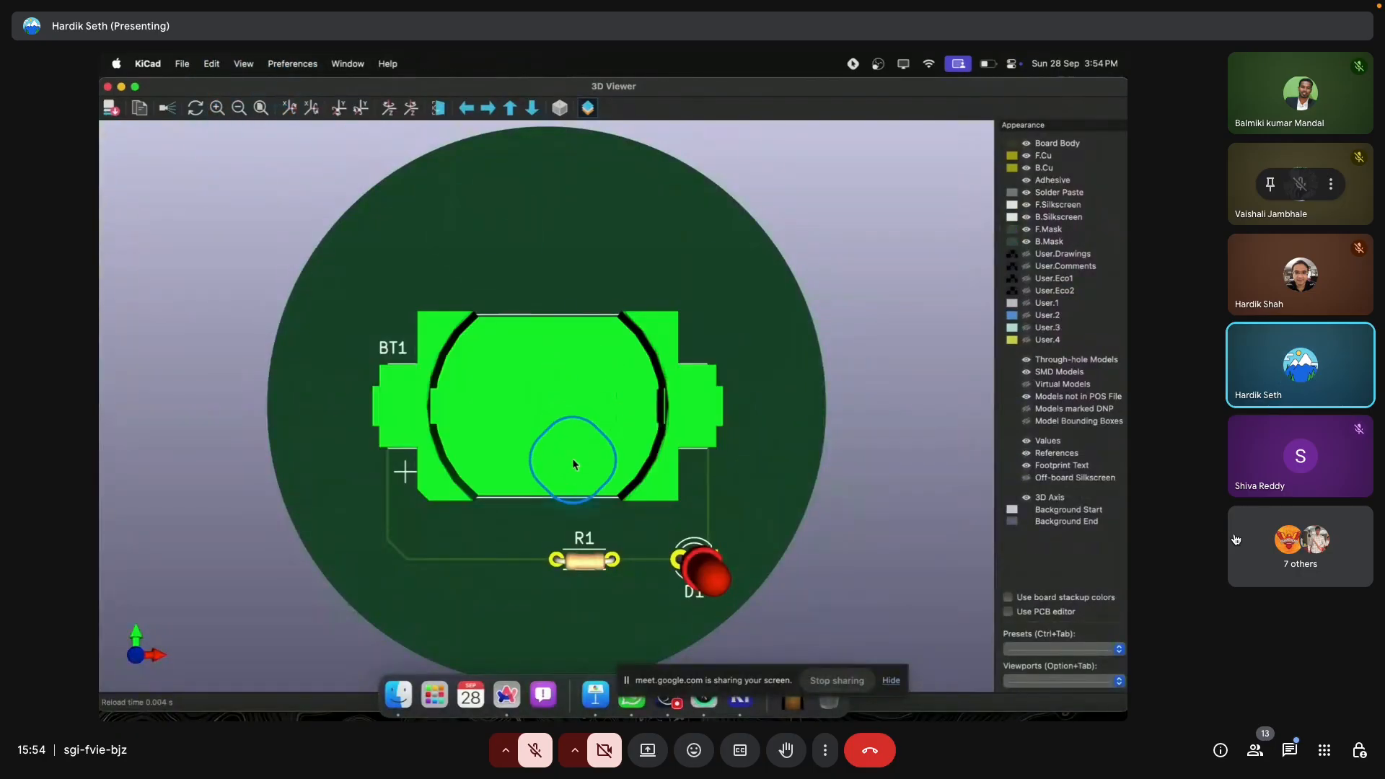
Step: Tilt the circular board in the 3D Viewer to examine the component models, and close the viewer
scroll(573, 457, down, 3)
drag(763, 464, 535, 247)
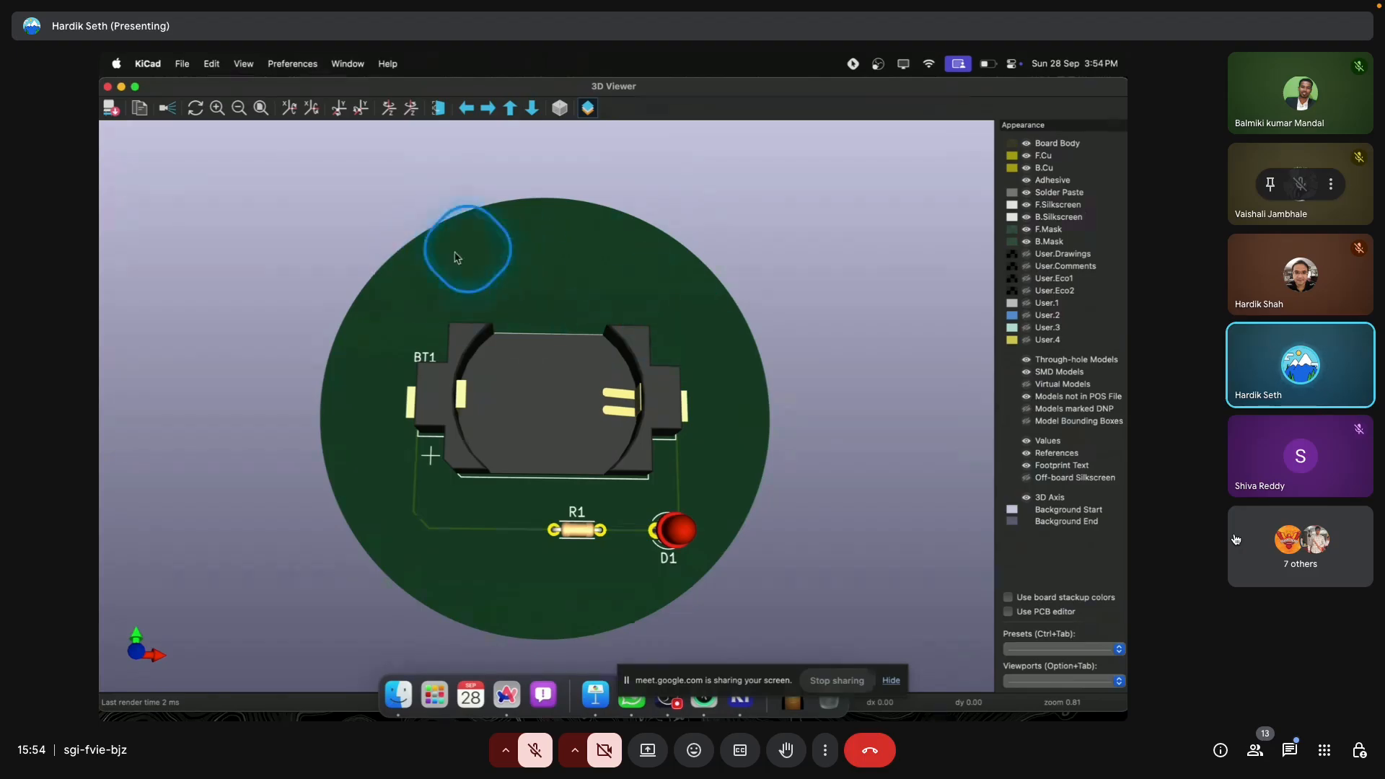
click(107, 87)
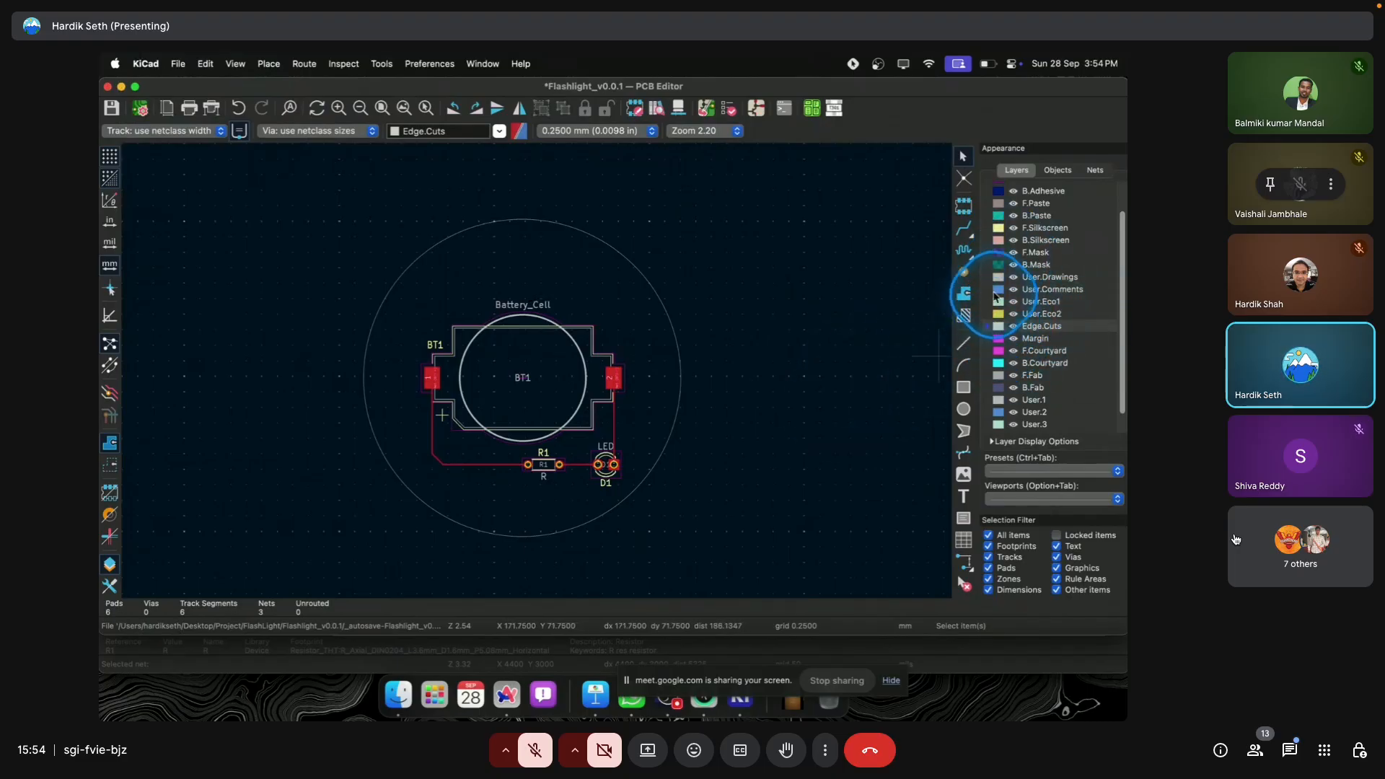
Step: Create a text item on F.Silkscreen reading "PCB Designing Class-1"
click(989, 228)
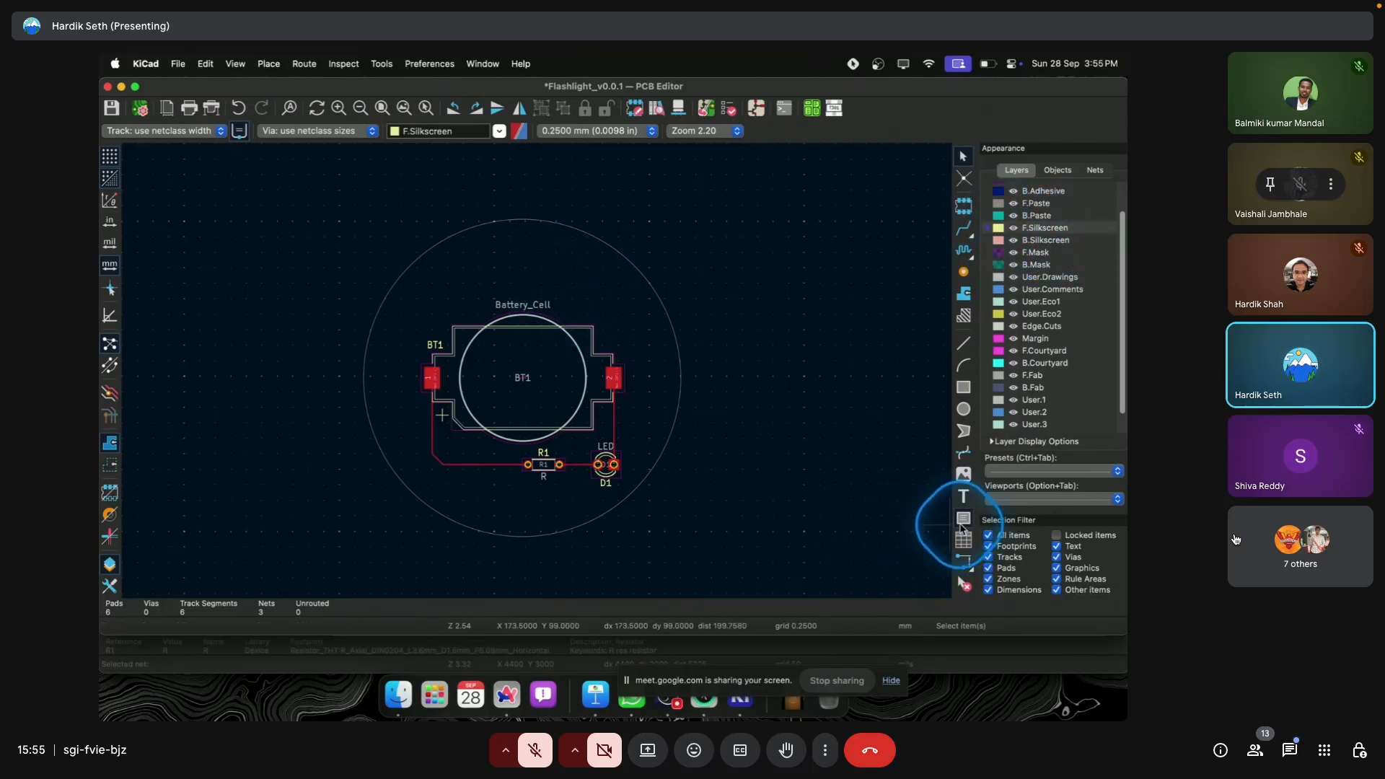
click(965, 497)
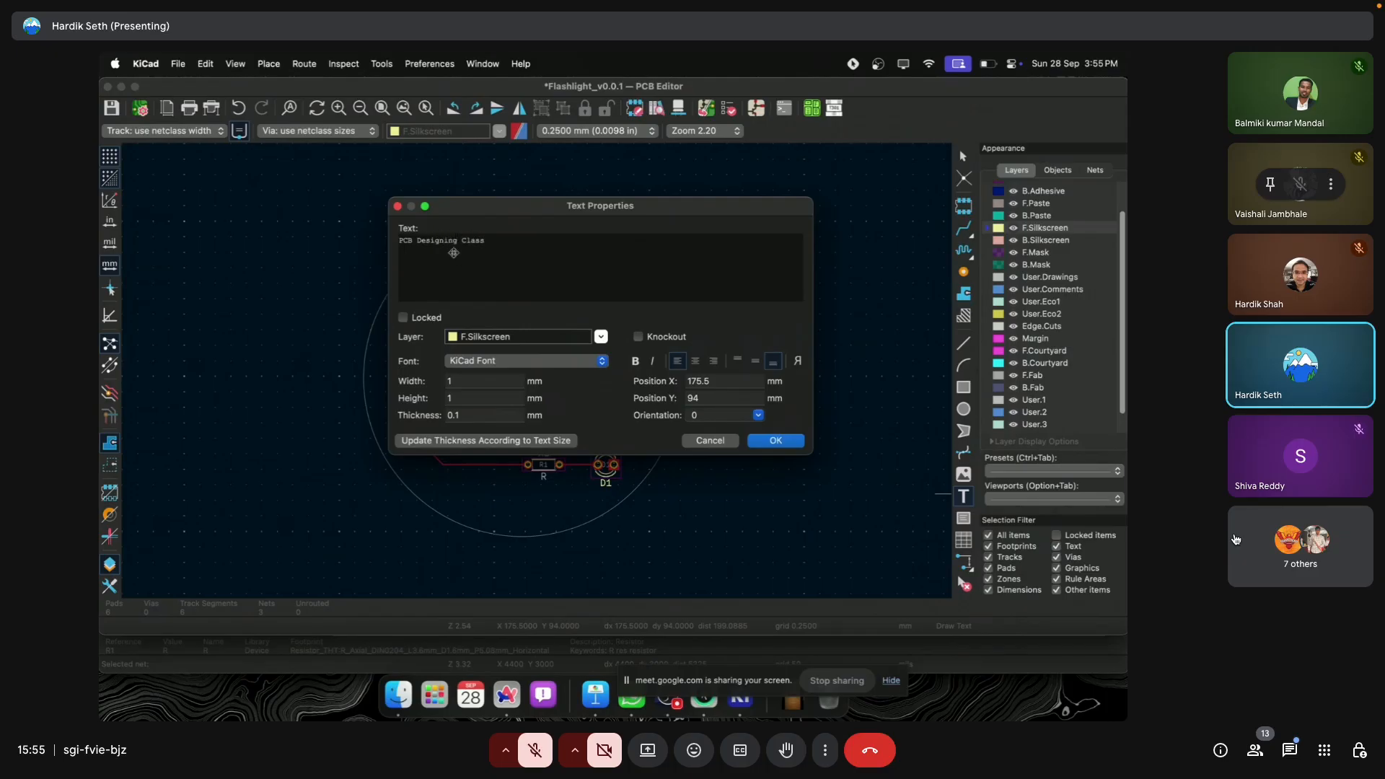
click(550, 269)
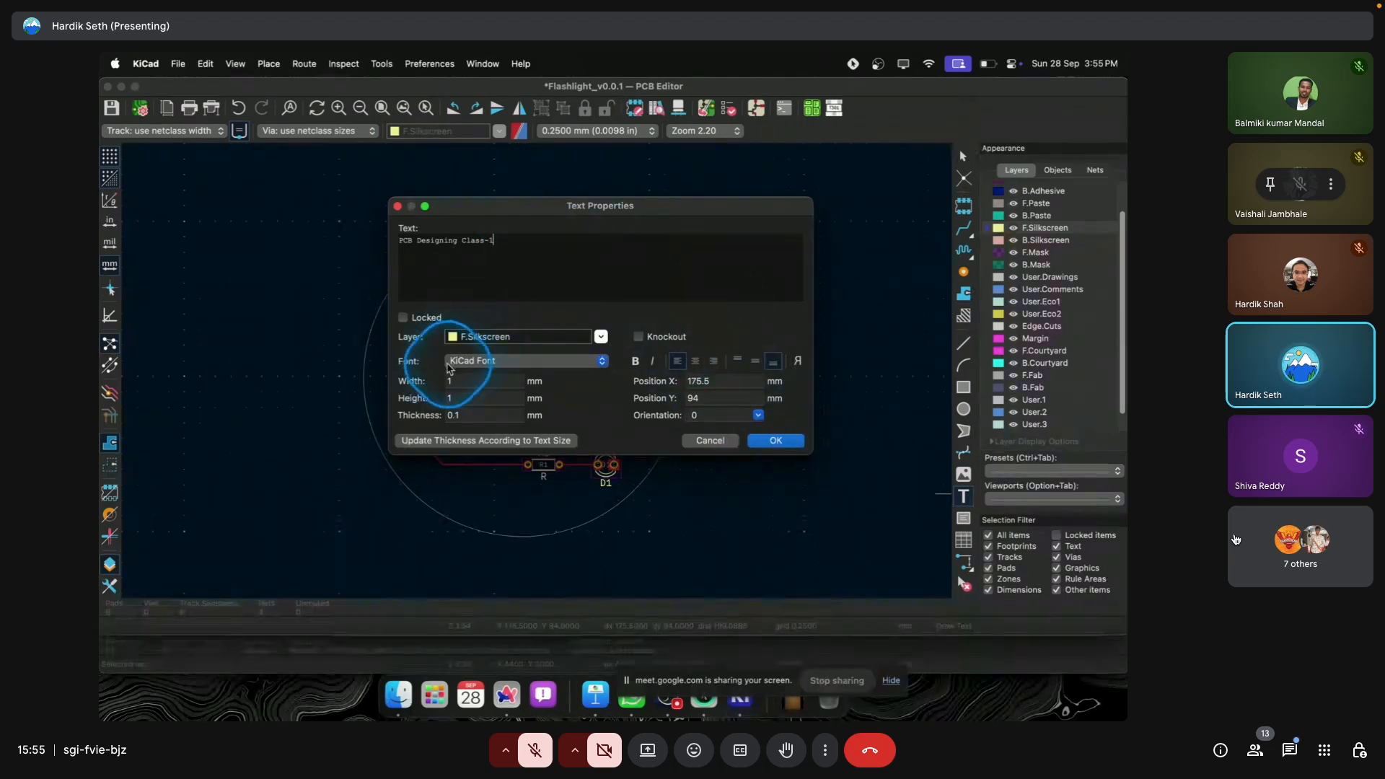
Step: Make the silkscreen text bold, 2 mm wide and 2 mm high, and place it above the battery cell
click(471, 388)
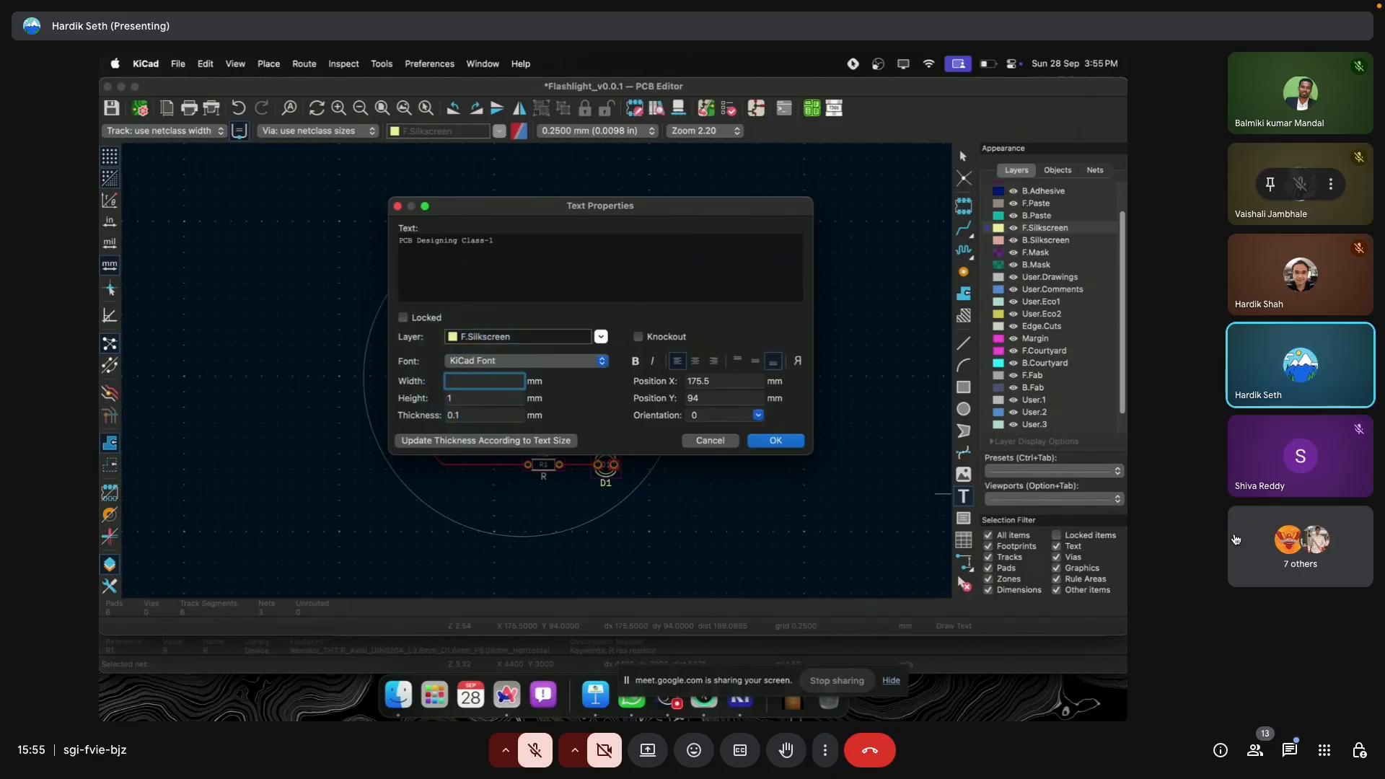
click(484, 398)
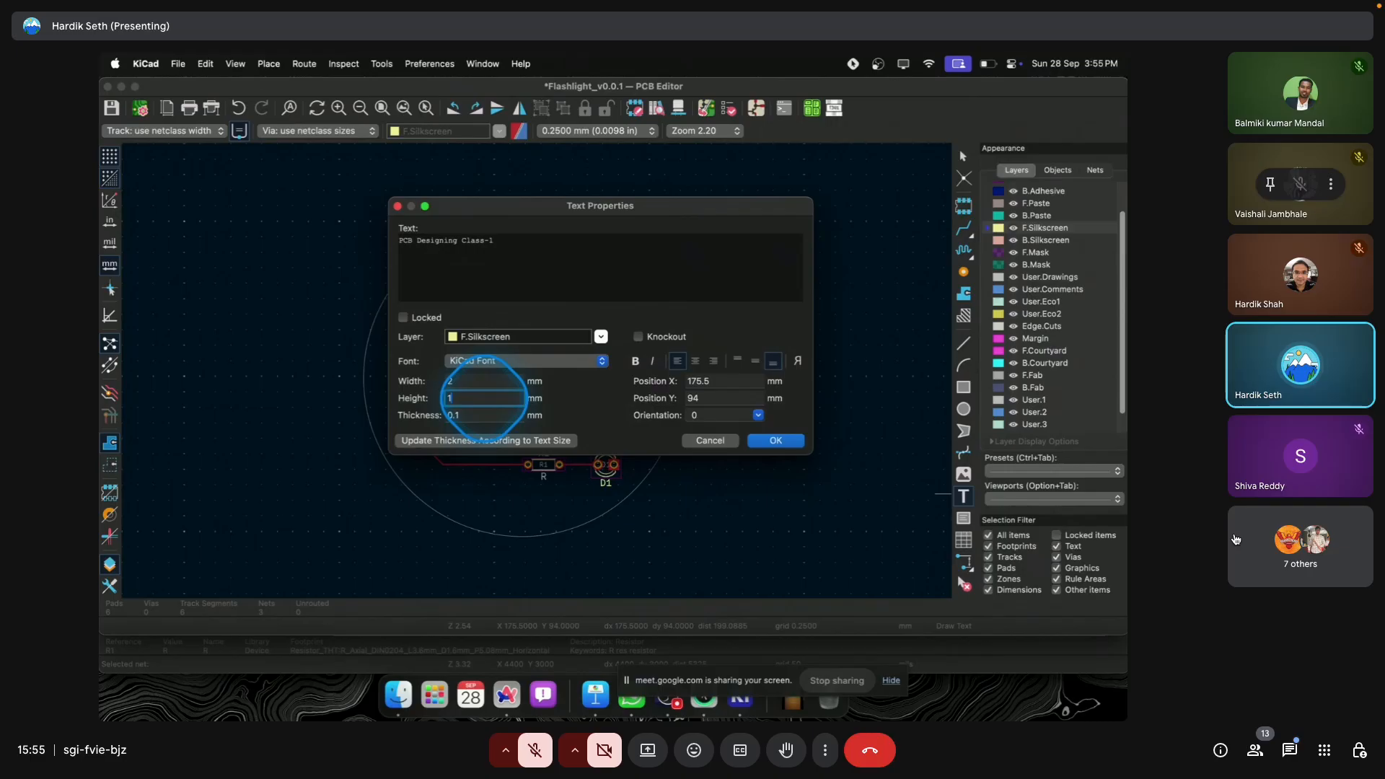
click(634, 361)
click(776, 440)
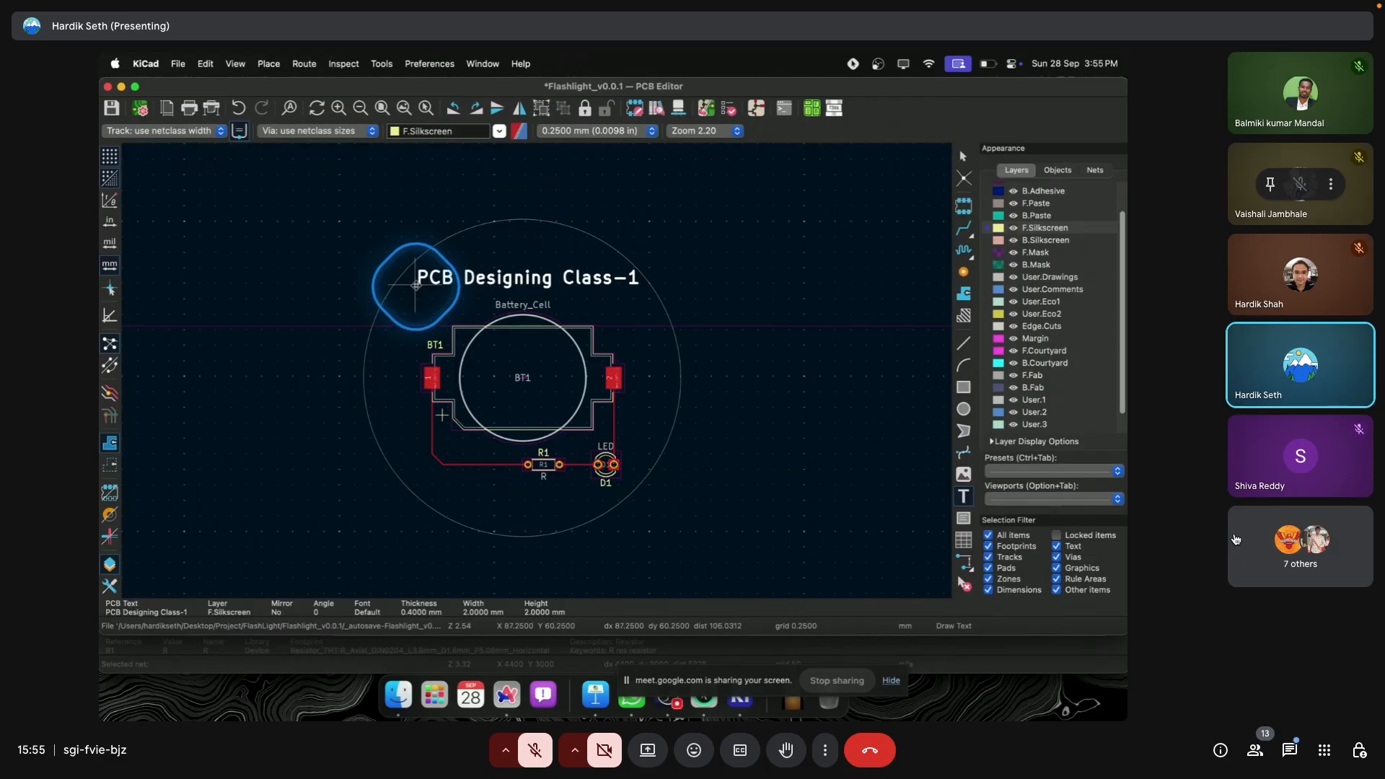
click(410, 285)
key(Escape)
Step: Set the "PCB Designing Class-1" text to 1.5 mm width and 1.5 mm height, accepting the clamped thickness
double_click(512, 280)
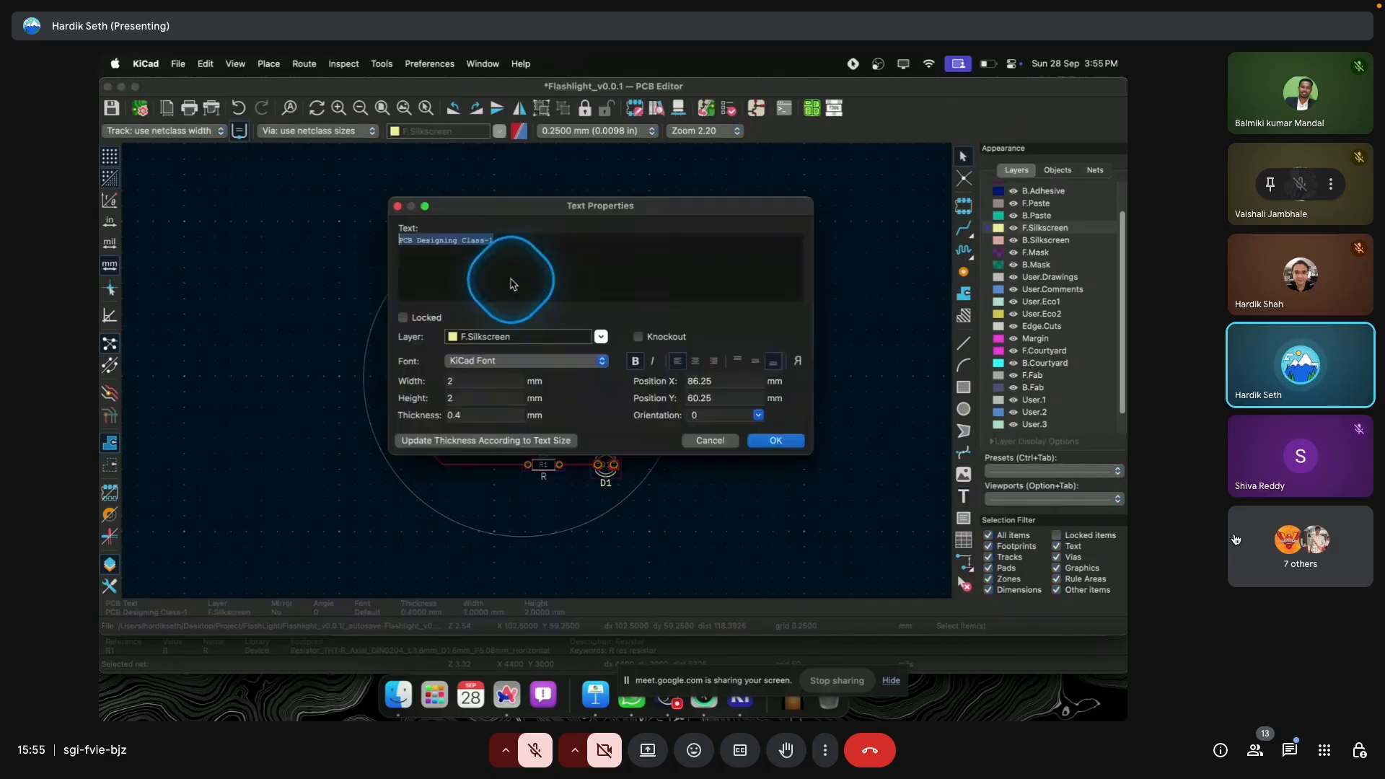
click(459, 380)
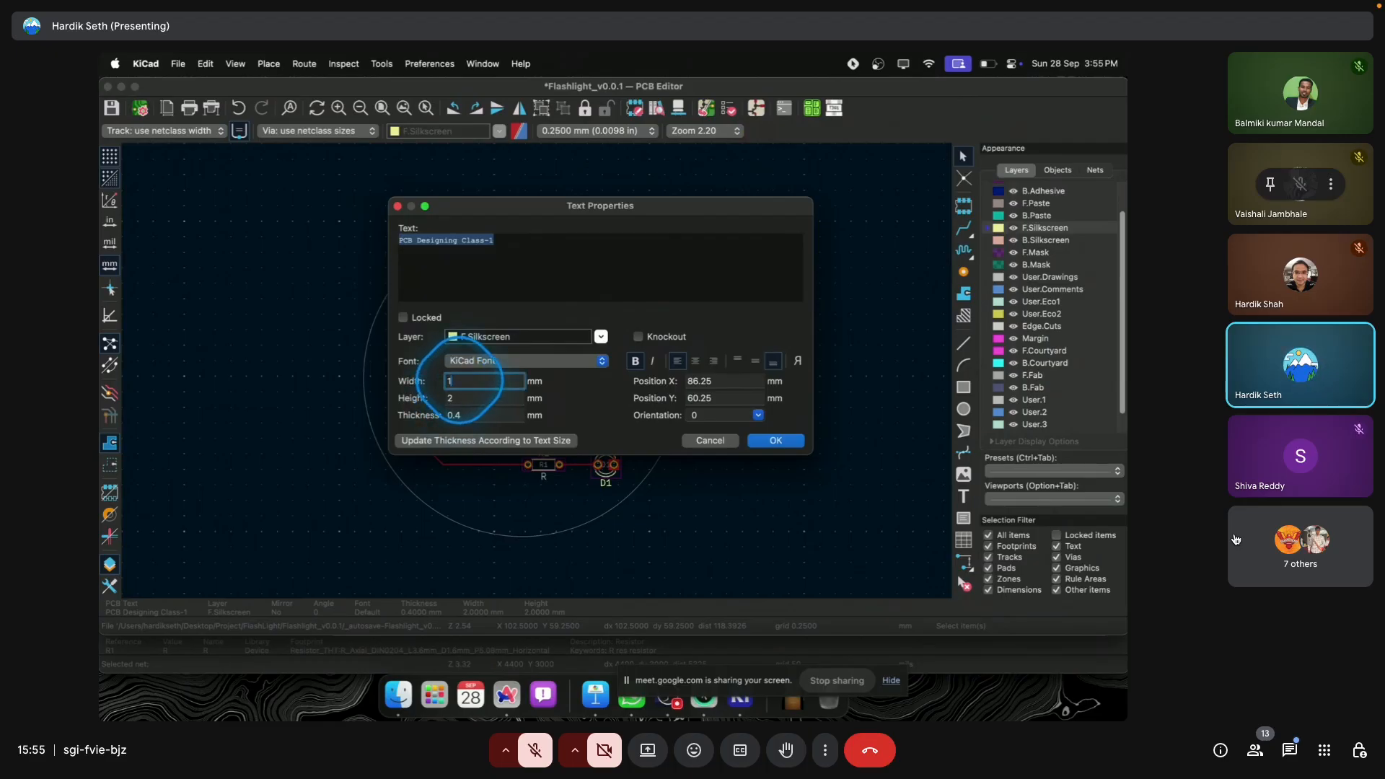
click(462, 398)
key(BackSpace)
text(1.5)
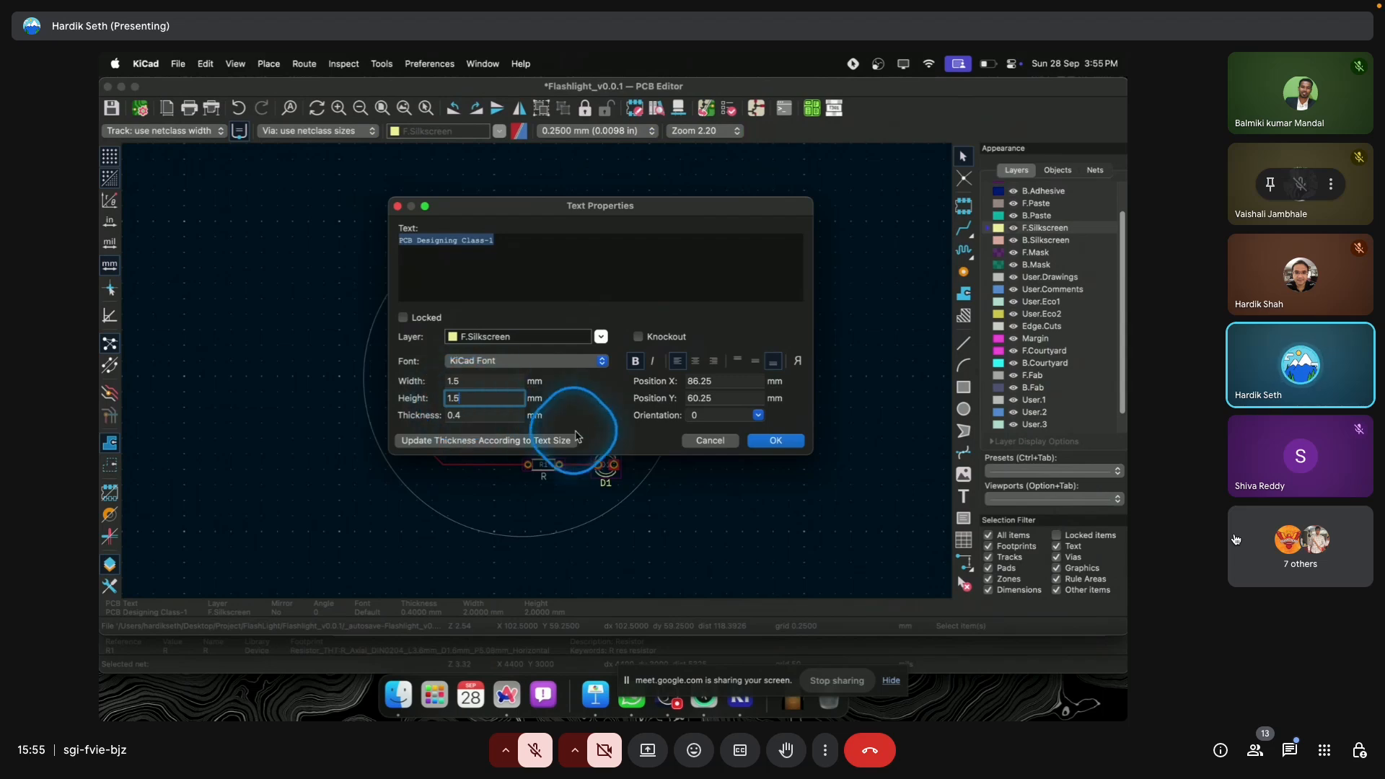
click(764, 442)
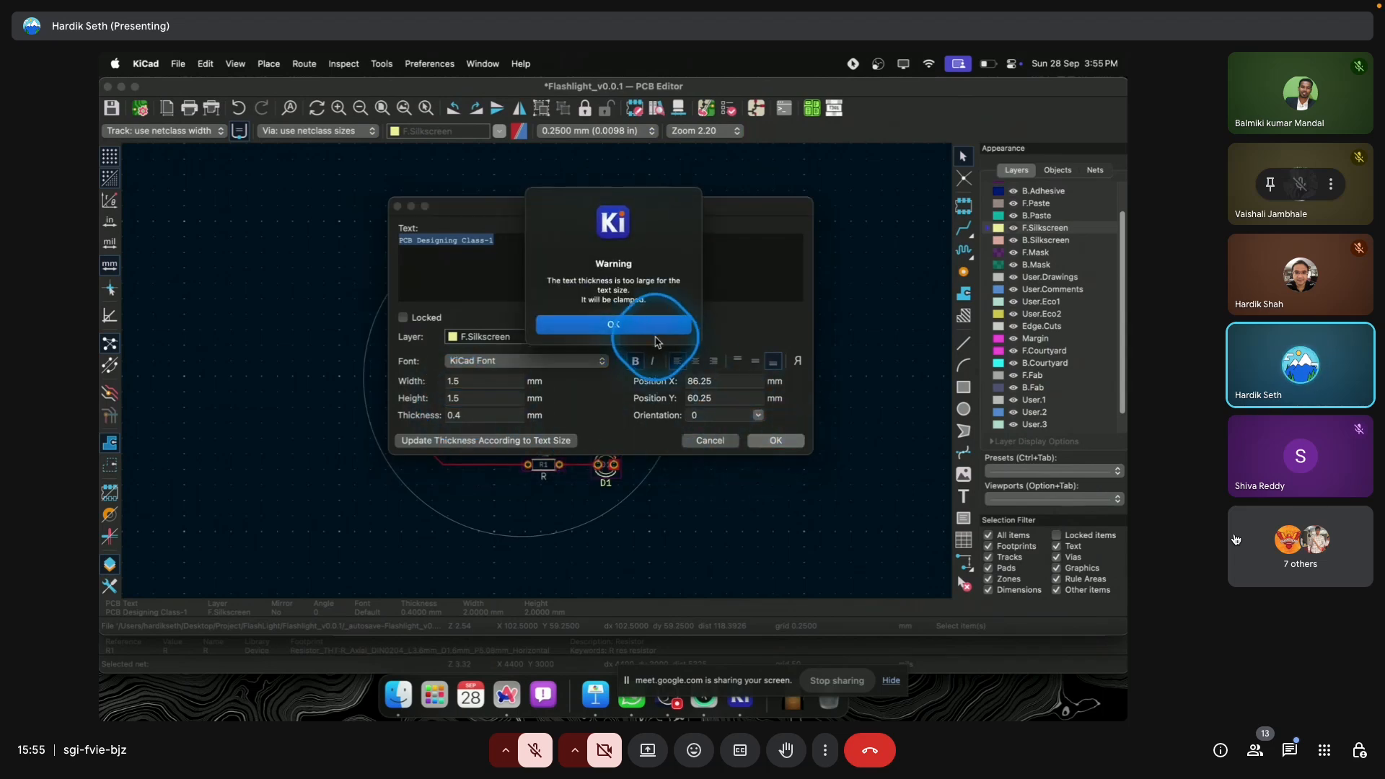
click(635, 326)
click(696, 306)
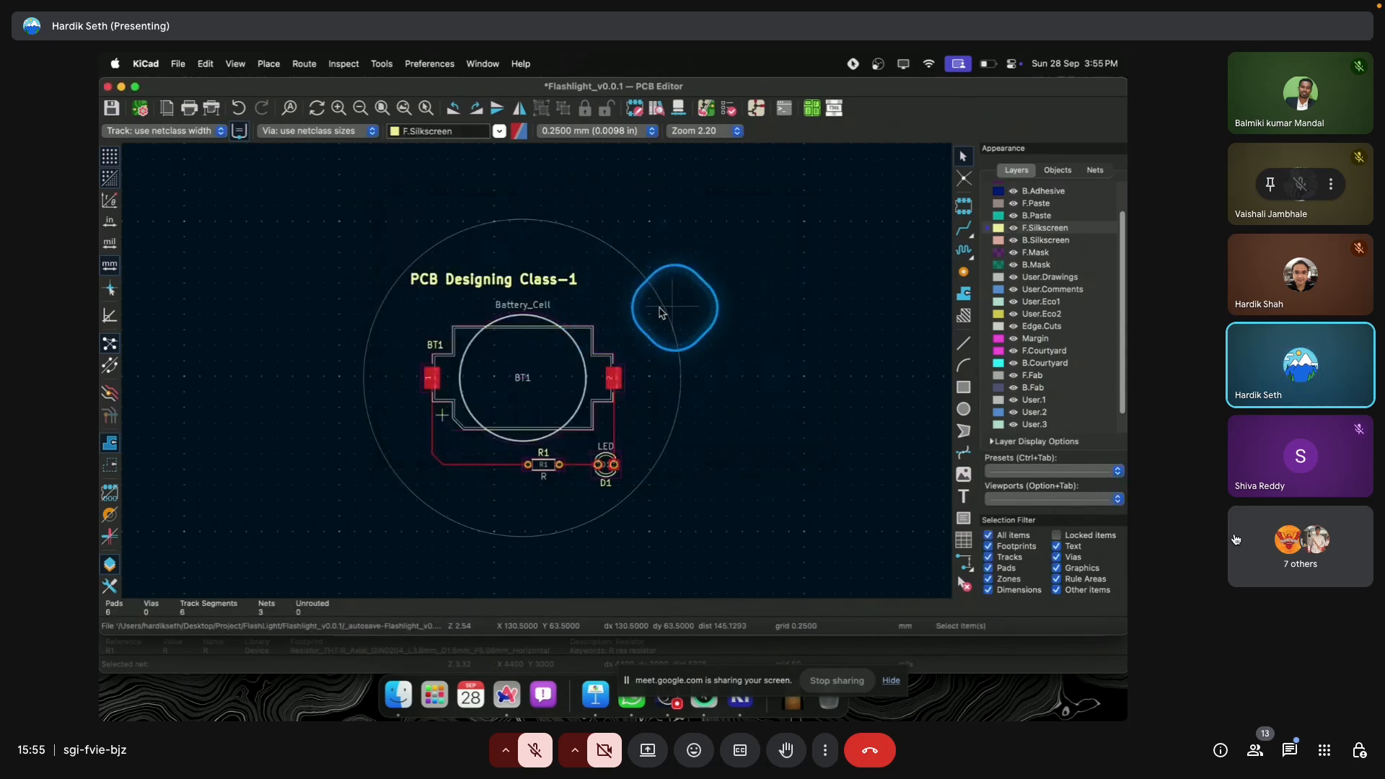
Step: Move the "PCB Designing Class-1" text so it is centred above the battery cell inside the board outline
click(490, 280)
drag(490, 280, 442, 280)
click(854, 403)
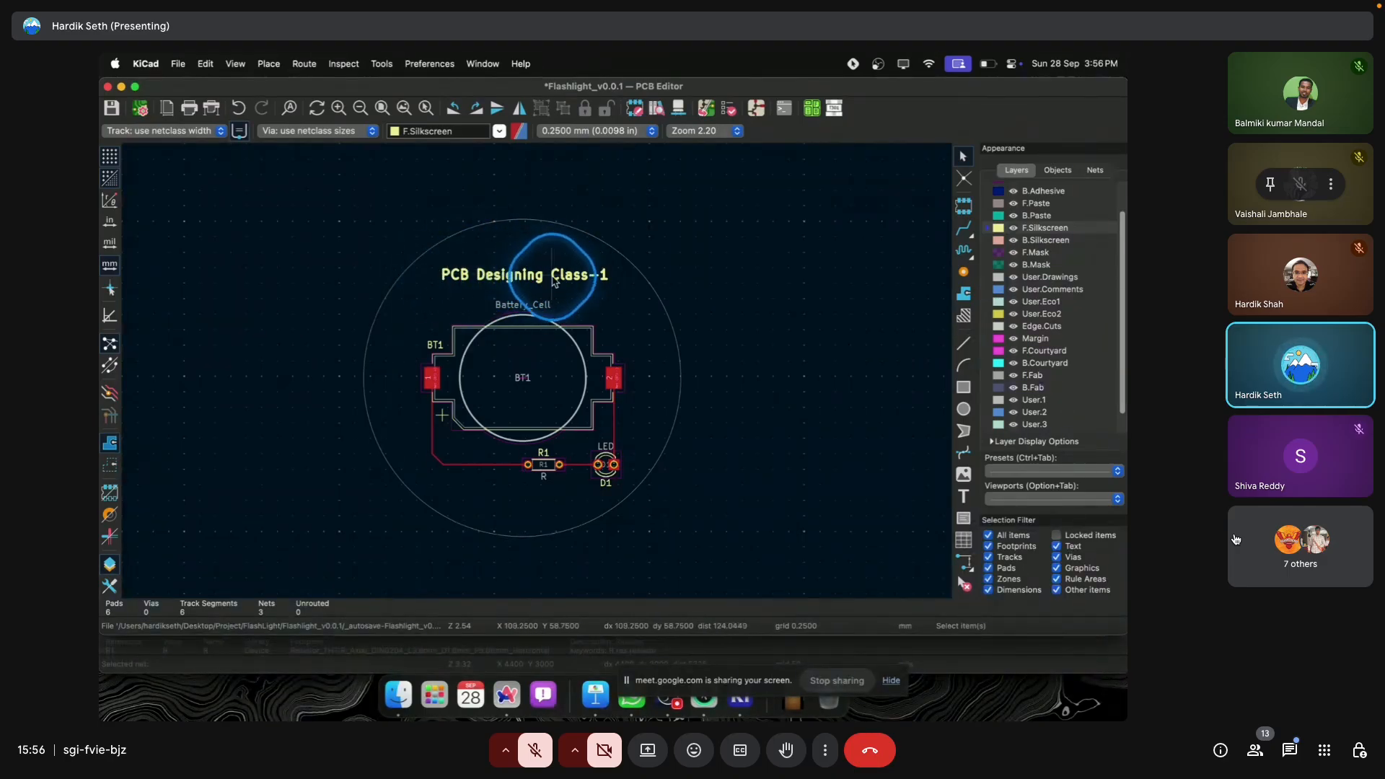
Step: Duplicate the "PCB Designing Class-1" text and place the copy below the resistor near the board's lower edge
click(472, 279)
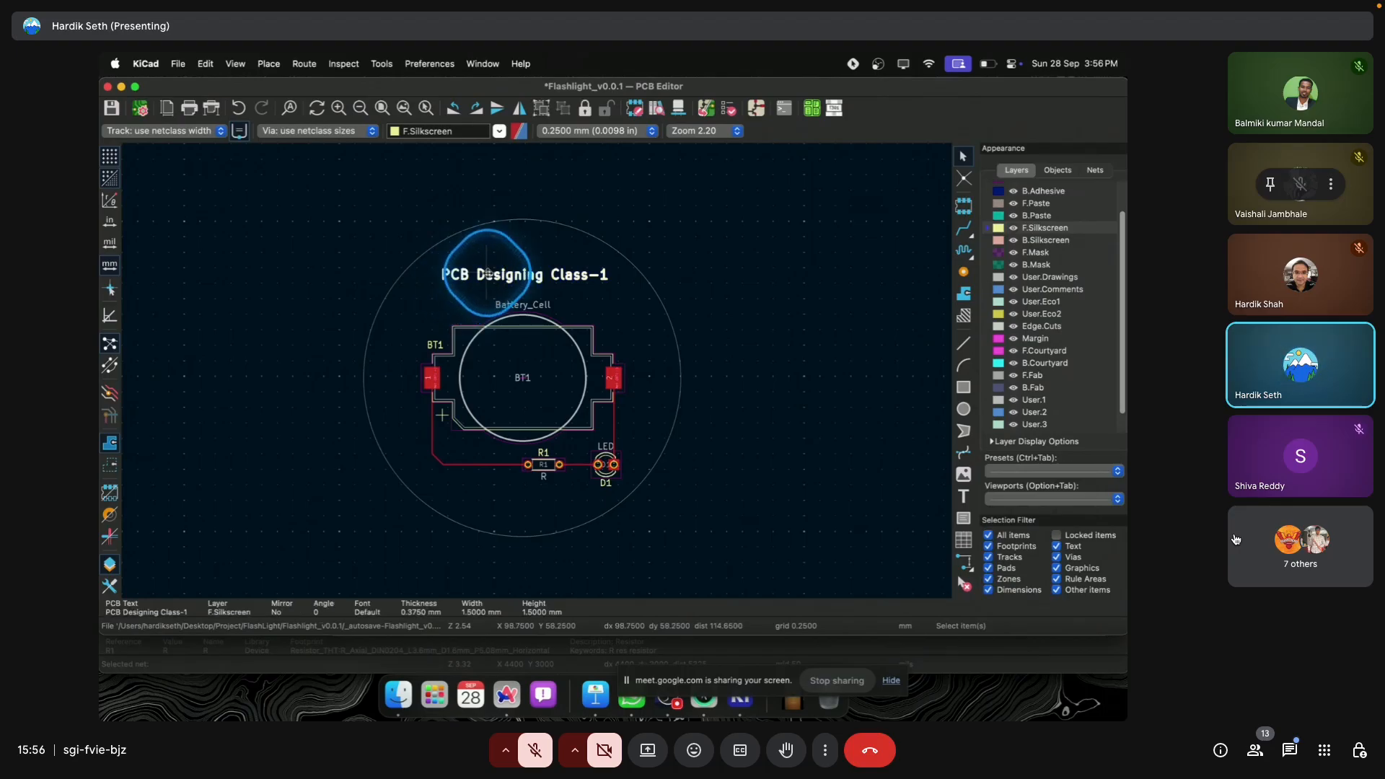
key(super+d)
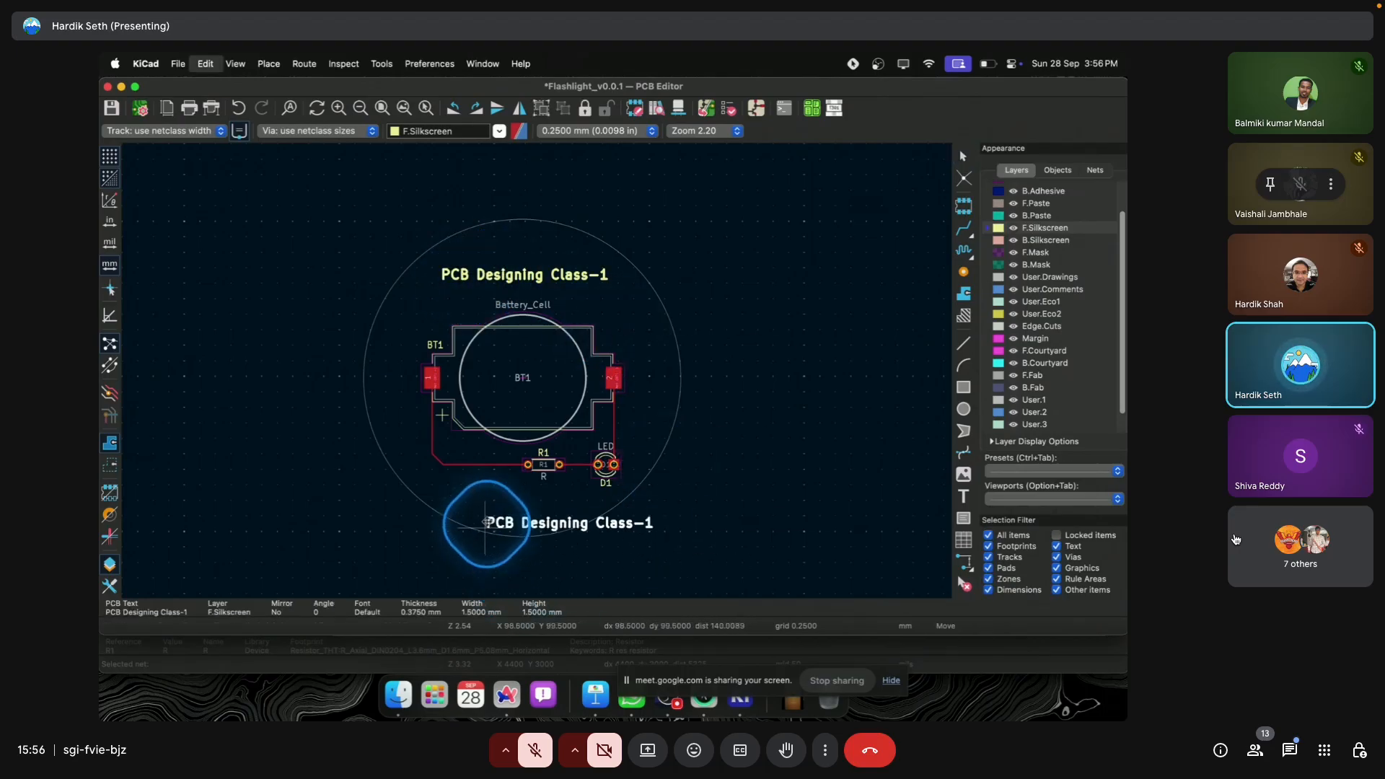
click(476, 516)
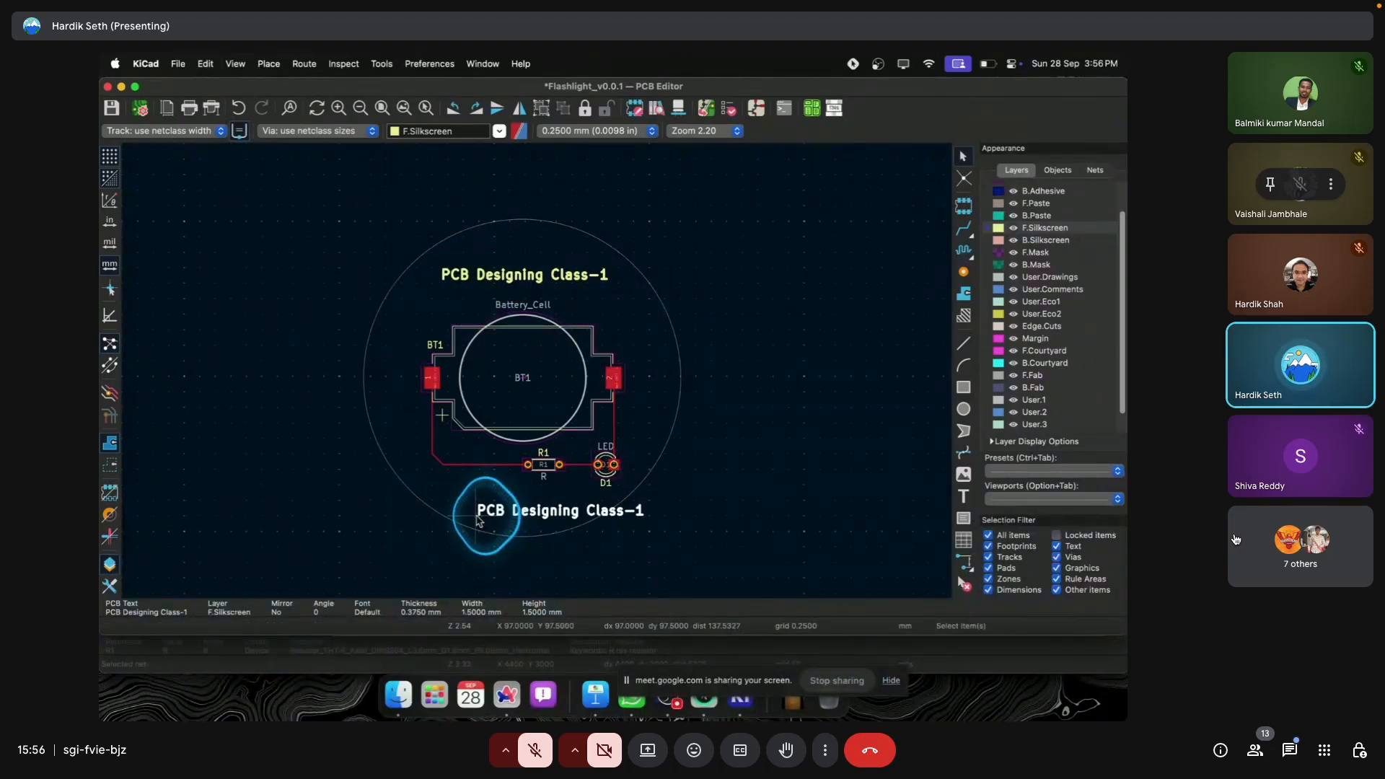
Step: Change the duplicated text to "v0.0.1" and centre it near the lower edge of the circular outline
double_click(524, 516)
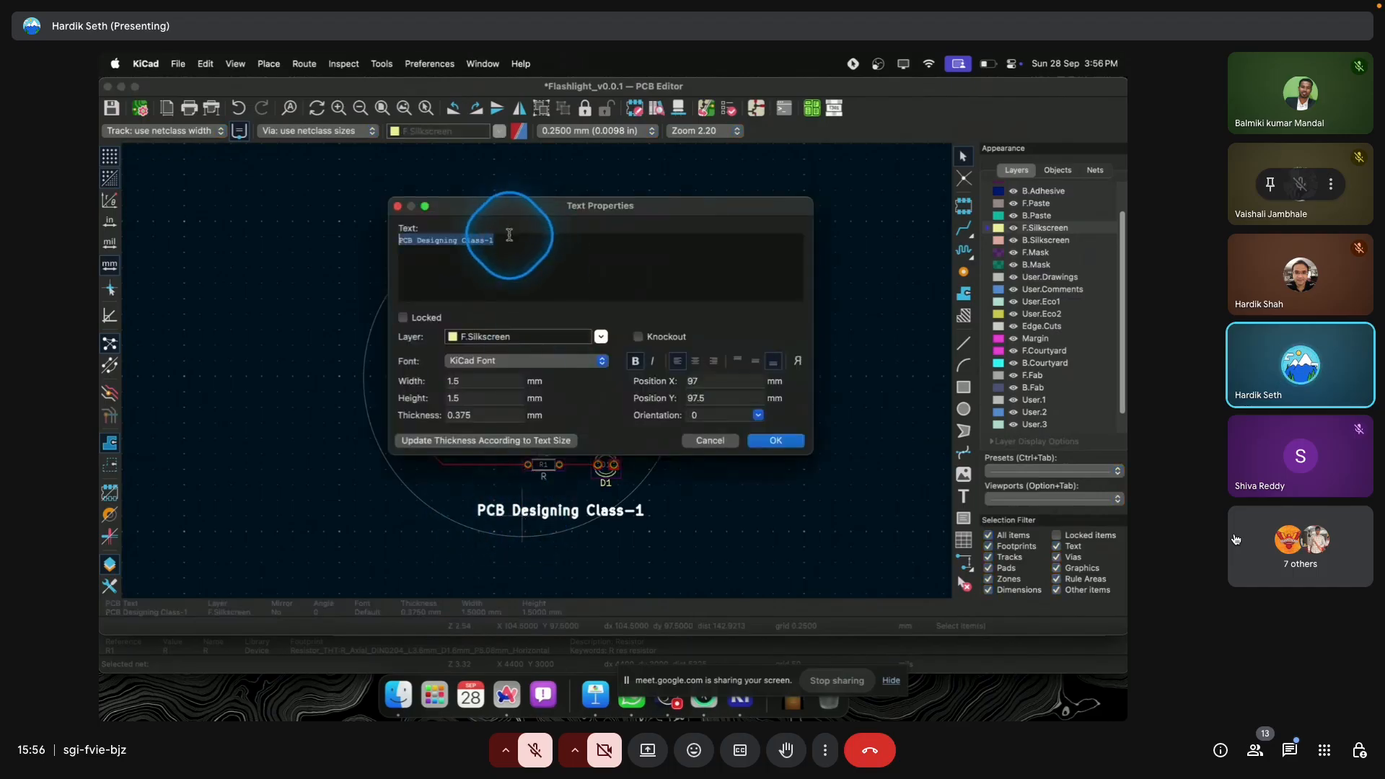
text(v0.0.1)
click(775, 440)
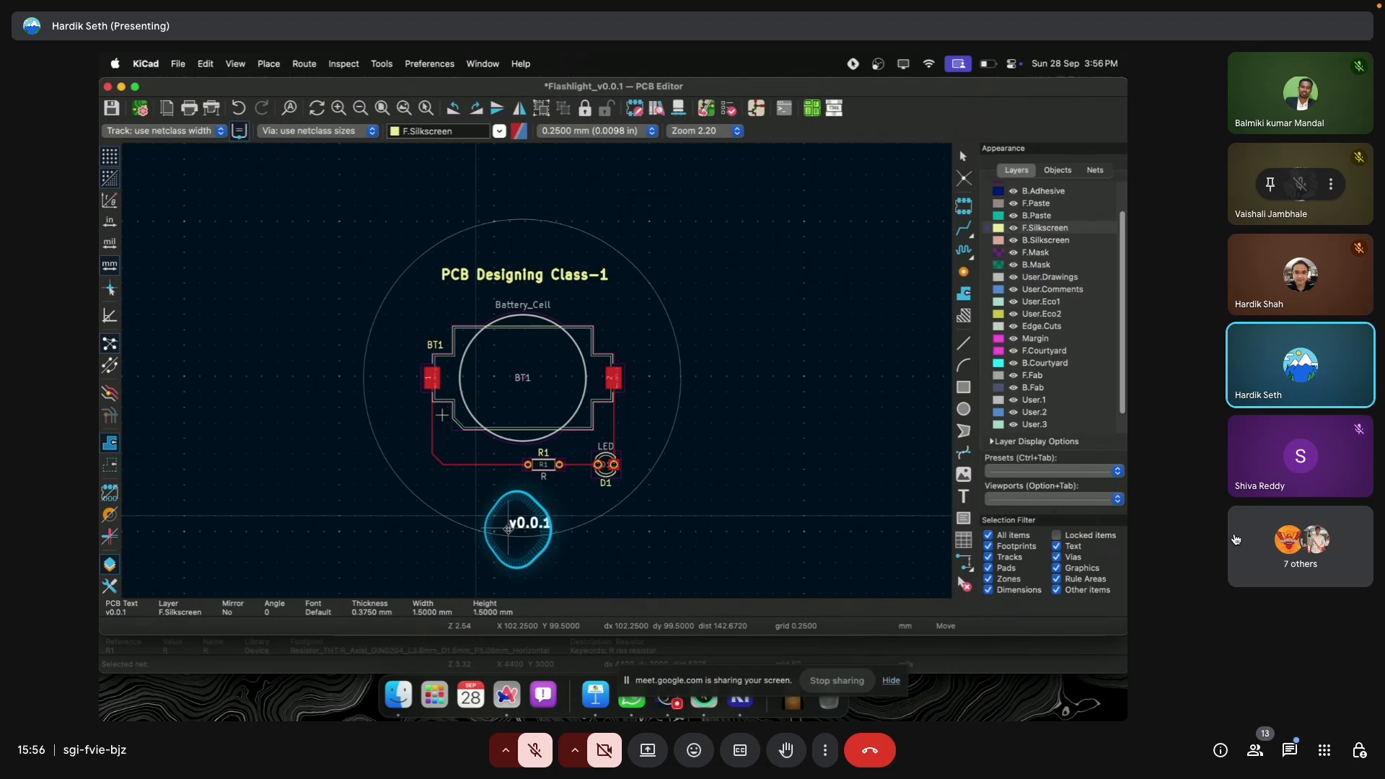
click(507, 529)
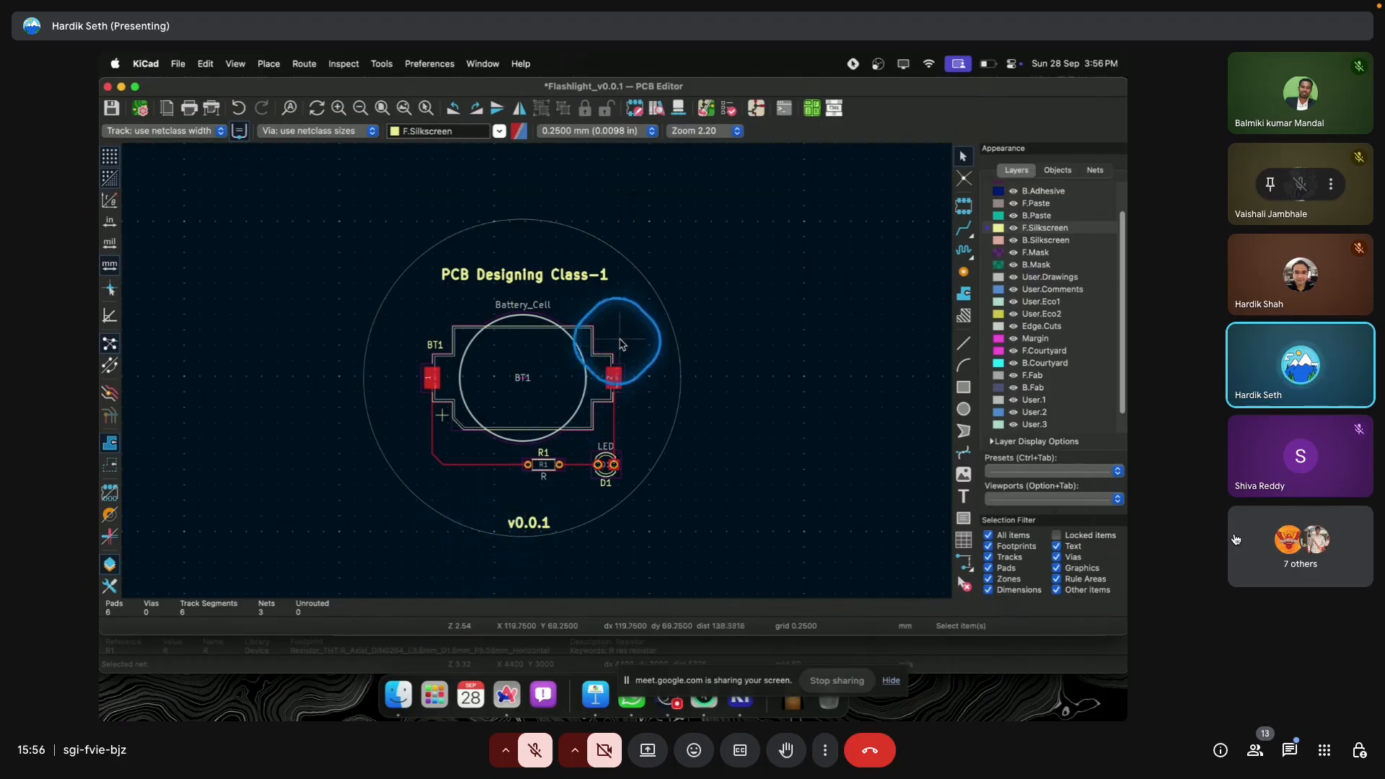
Step: Move the "PCB Designing Class-1" text slightly higher, farther from the battery cell
key(m)
click(440, 274)
click(817, 469)
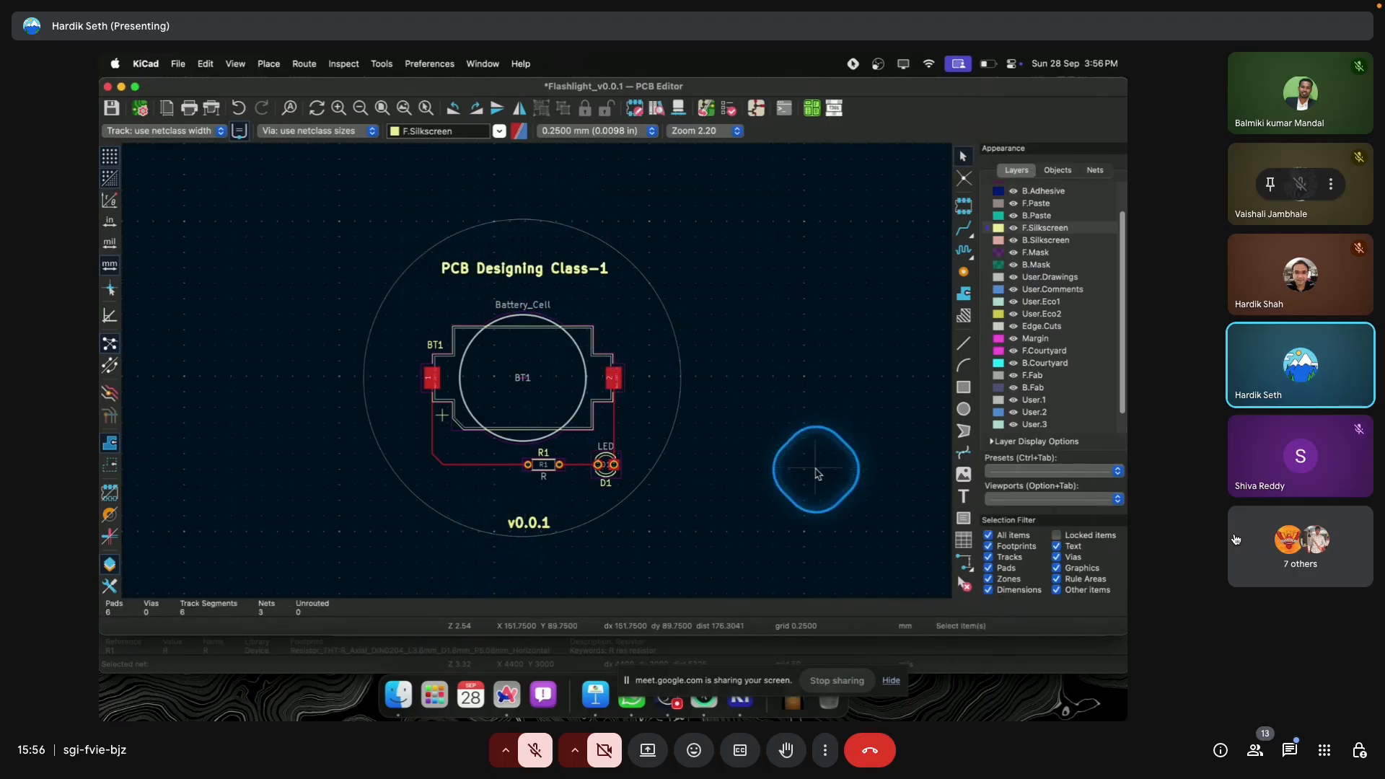
Step: Move the "v0.0.1" text slightly up, centred under the battery cell and clear of the board edge
click(525, 523)
key(m)
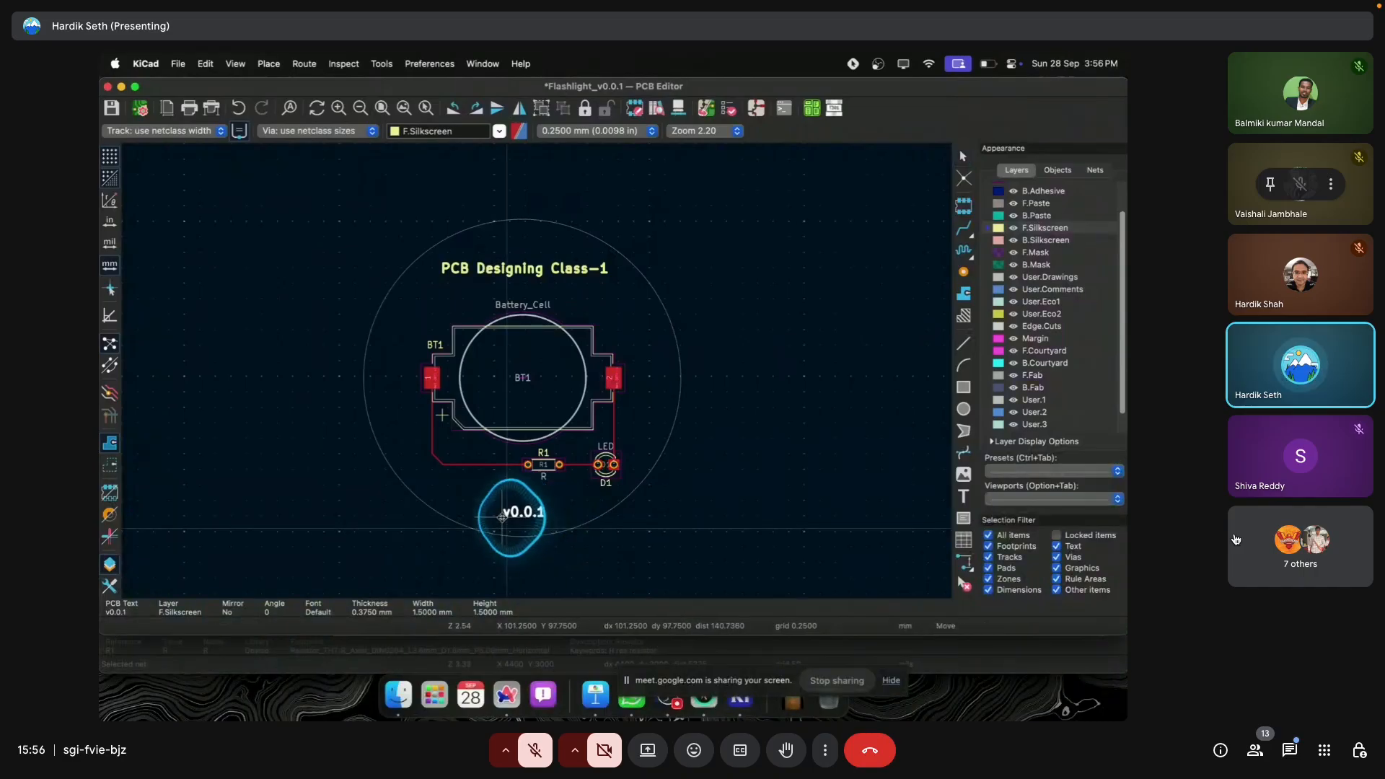
click(504, 519)
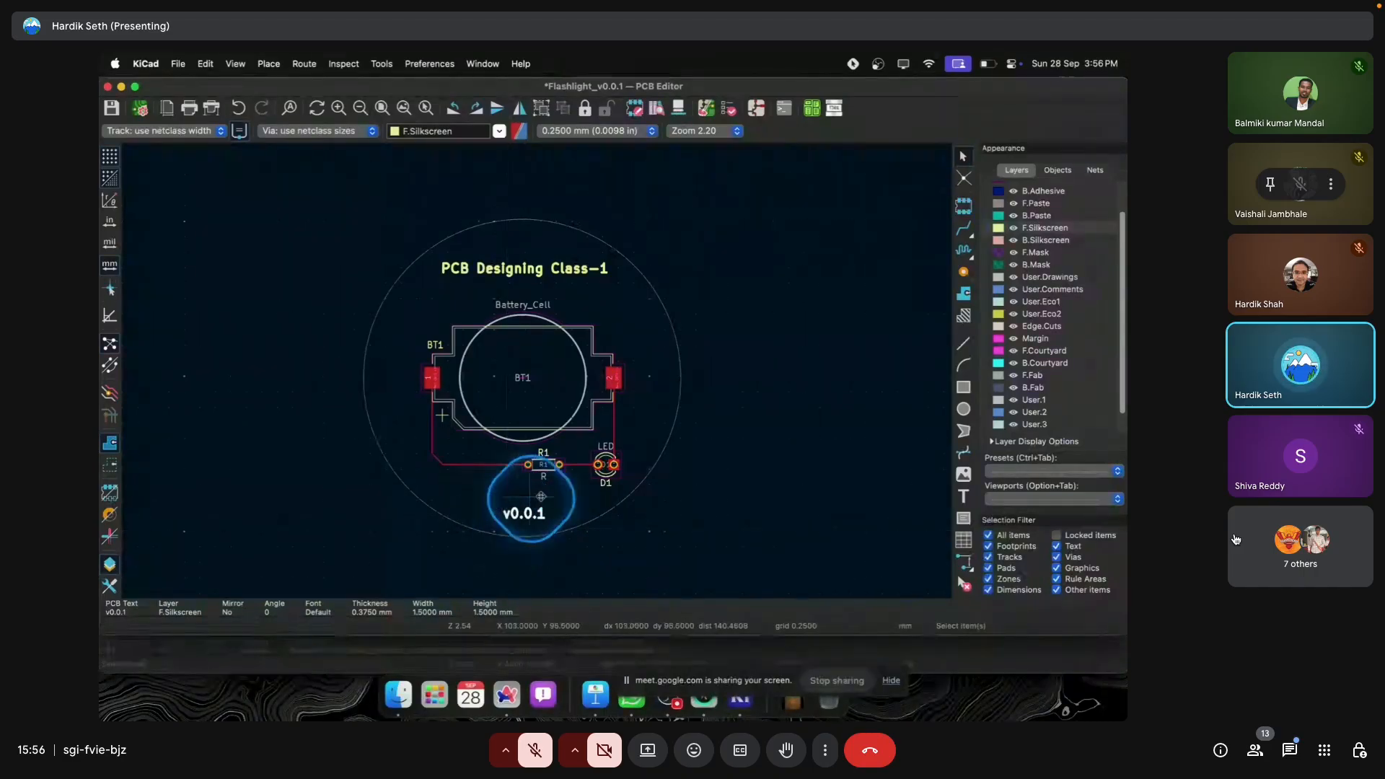
click(807, 466)
Step: Open the board in the 3D Viewer and rotate it to examine the silkscreen texts and component placement
key(alt+3)
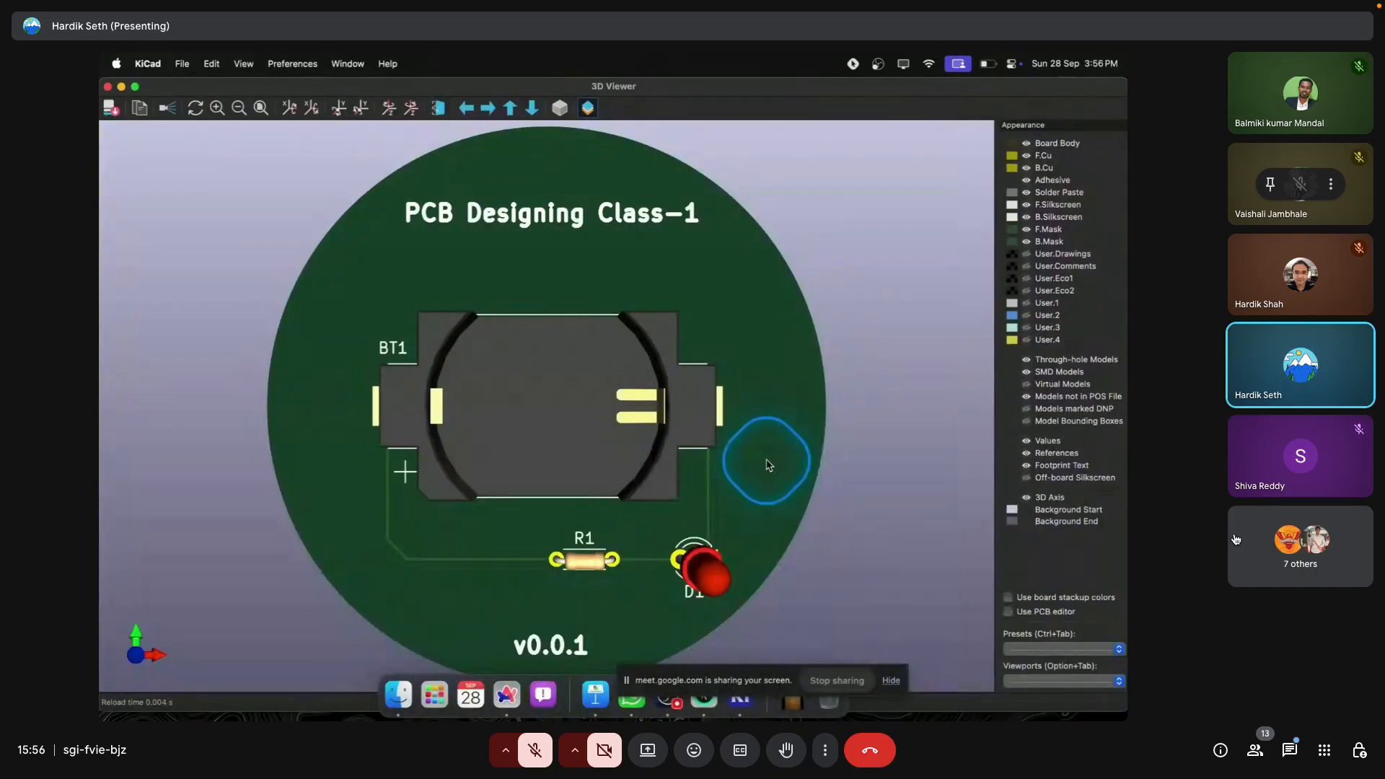
scroll(567, 535, down, 4)
scroll(567, 535, down, 1)
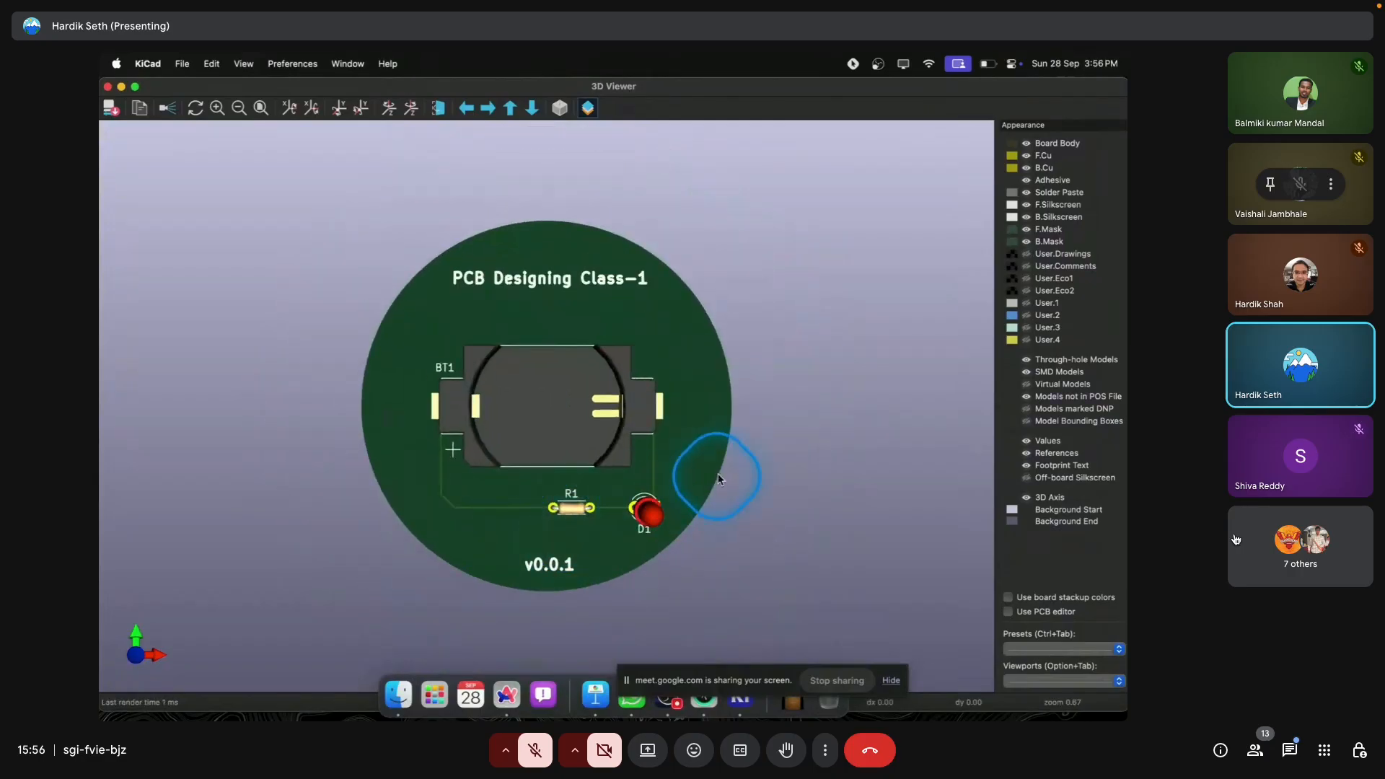
mouse_move(721, 434)
mouse_down()
mouse_move(717, 390)
mouse_move(744, 389)
mouse_move(731, 448)
mouse_up()
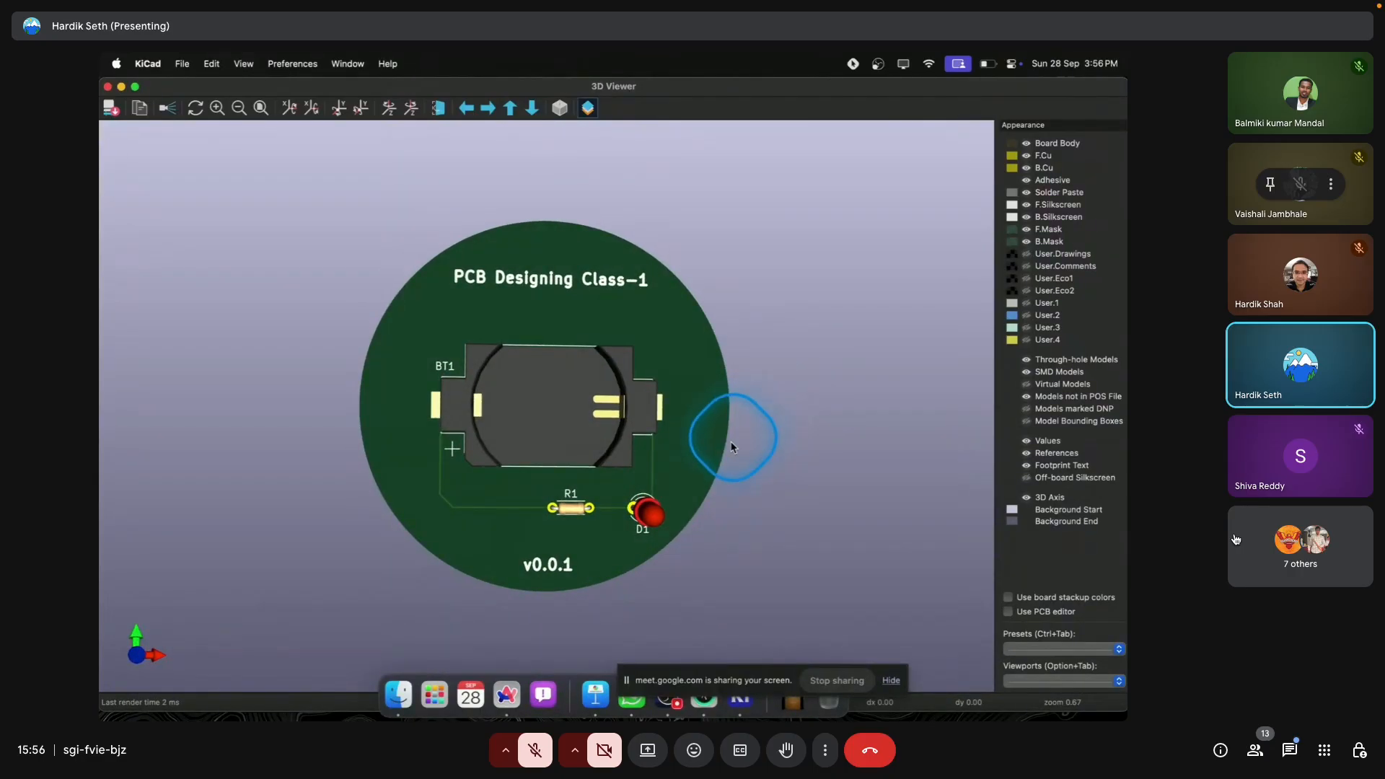
drag(664, 594, 649, 442)
drag(365, 474, 671, 503)
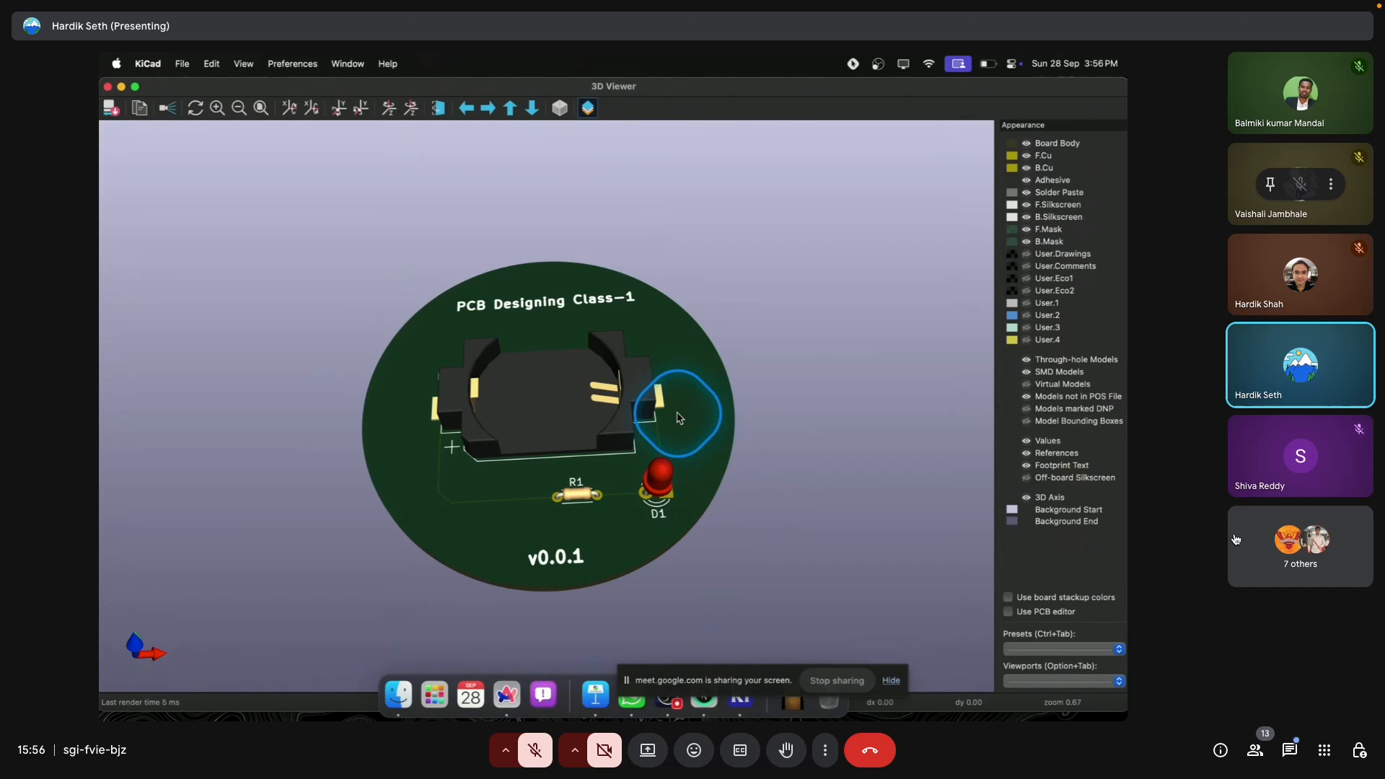
drag(686, 452, 691, 507)
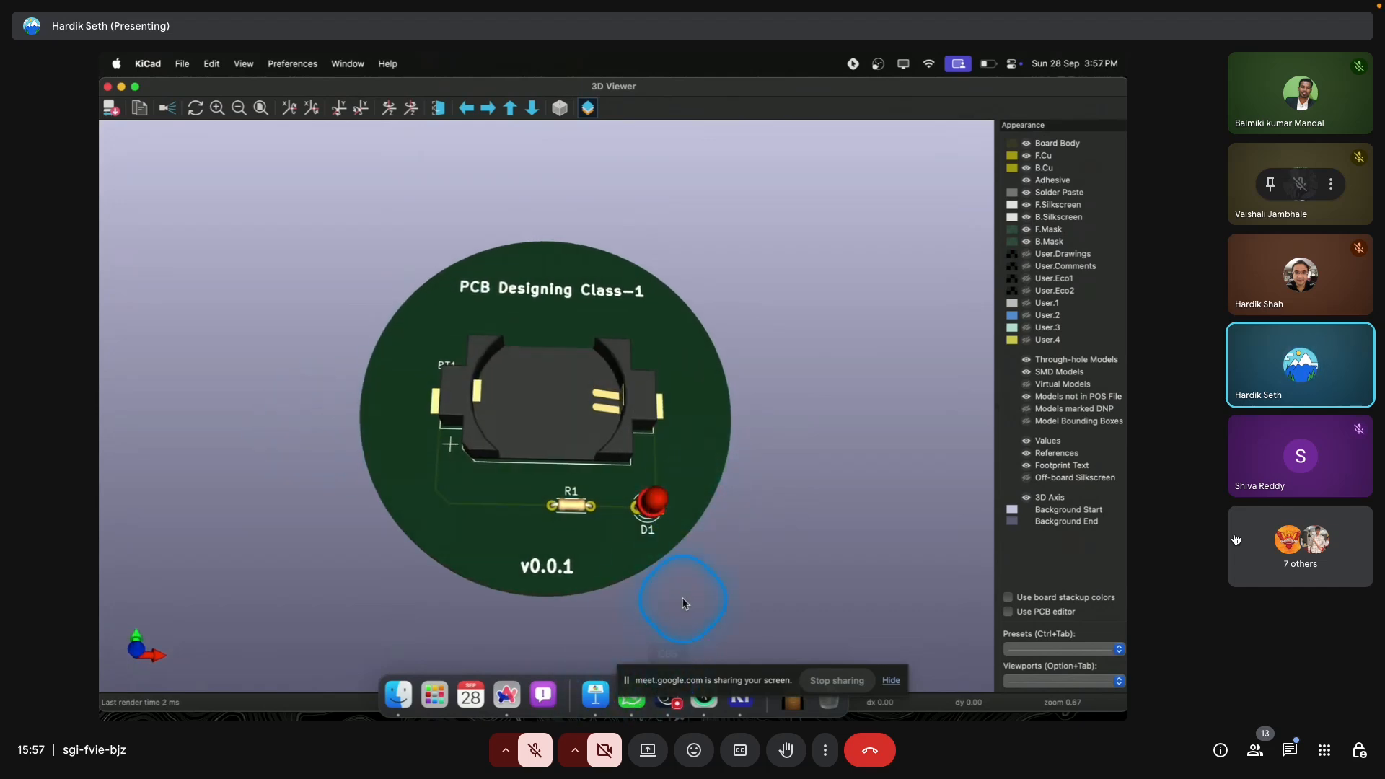
mouse_move(696, 597)
mouse_down()
mouse_move(686, 567)
mouse_move(682, 580)
mouse_up()
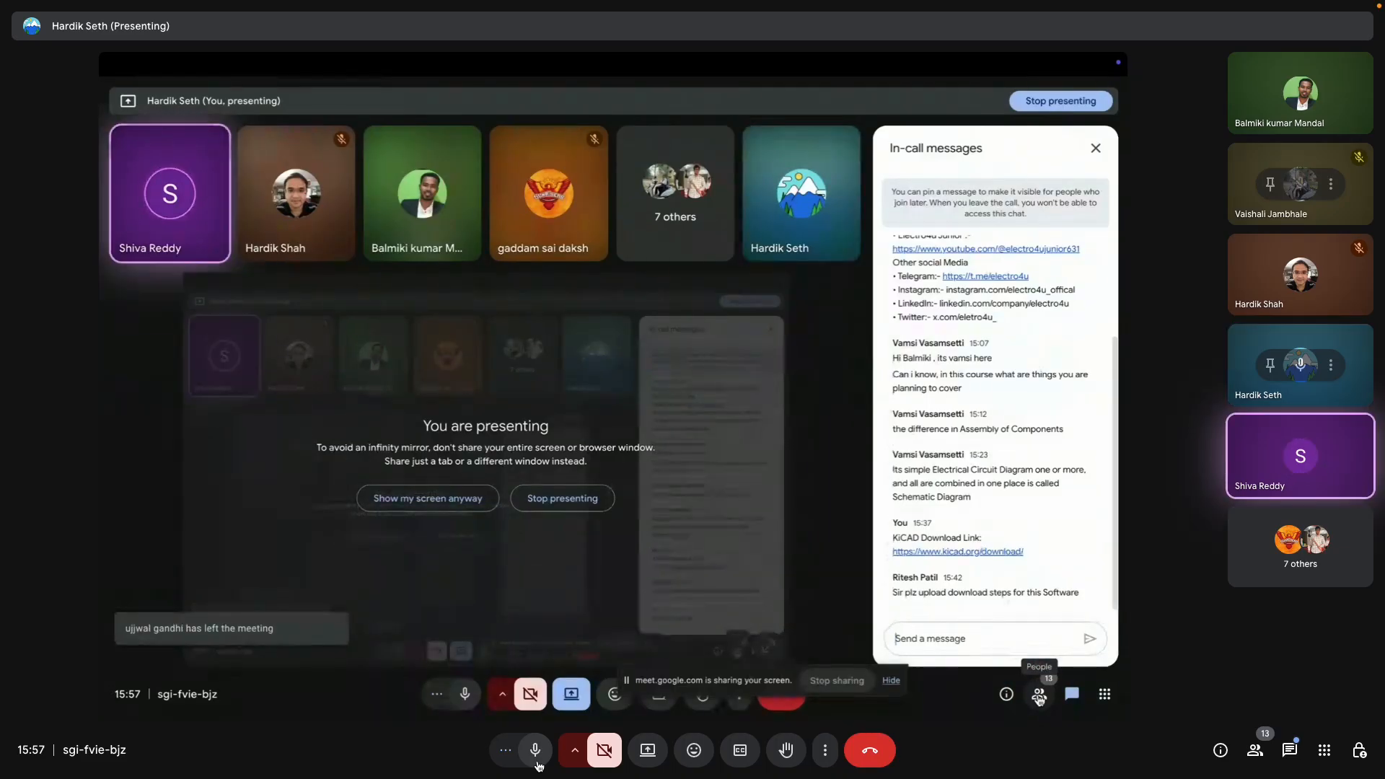
Step: In the Google Meet call, mute and unmute the microphone and admit the waiting participant
click(535, 754)
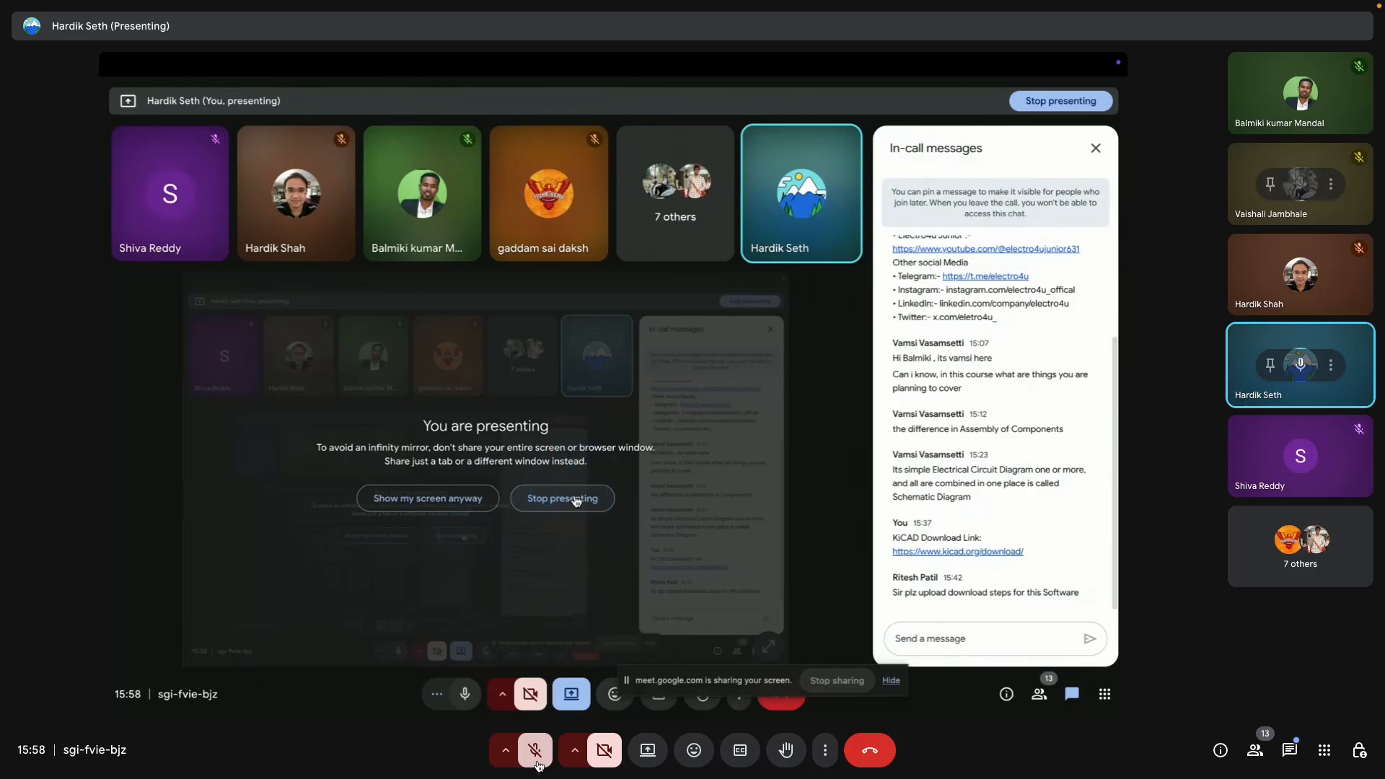
click(535, 750)
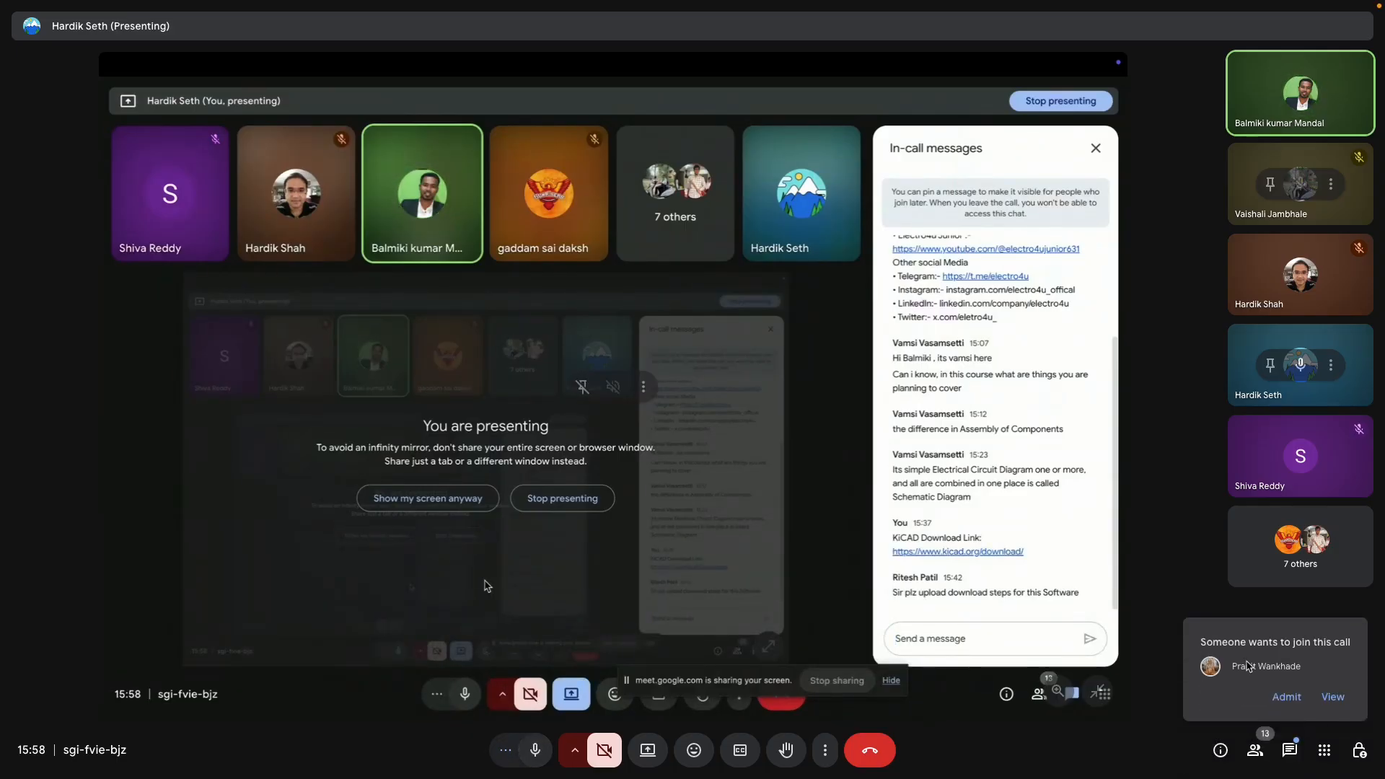
click(1286, 696)
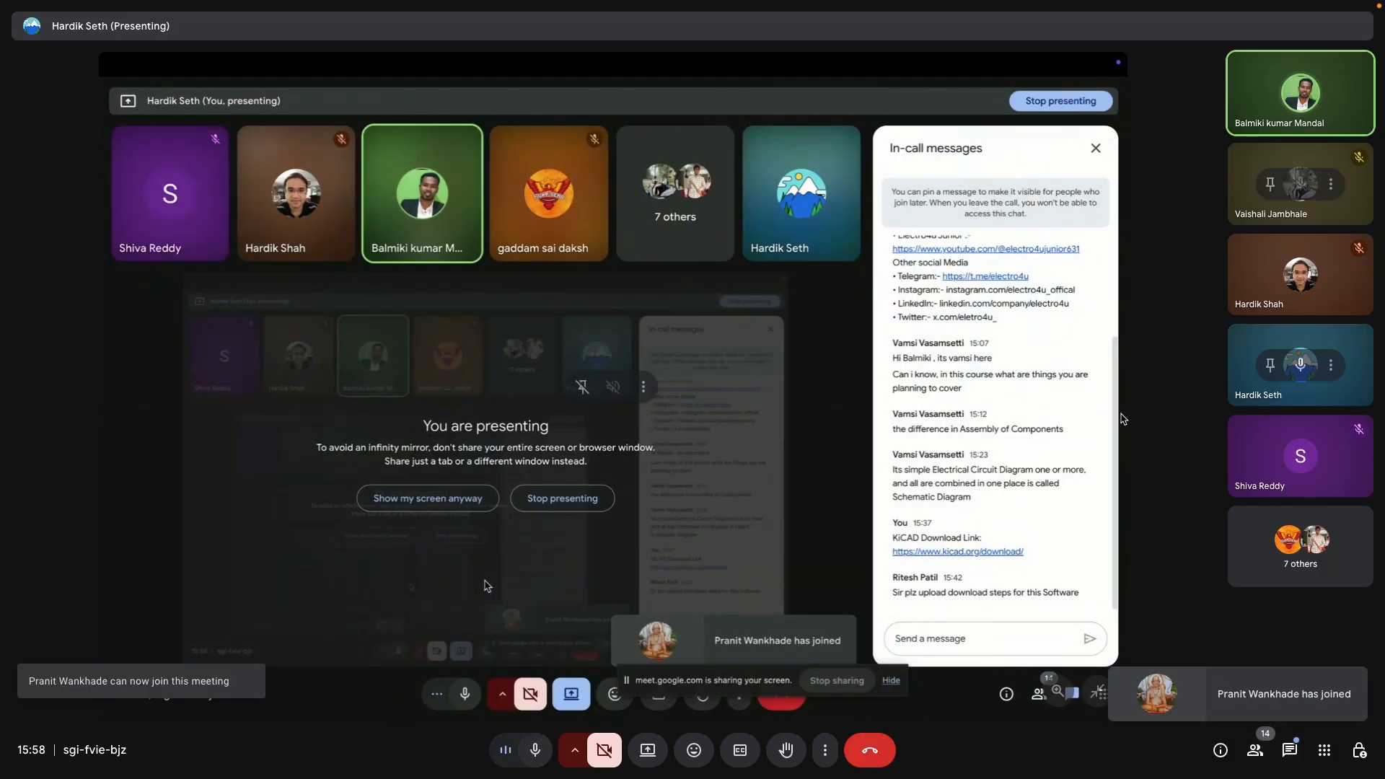